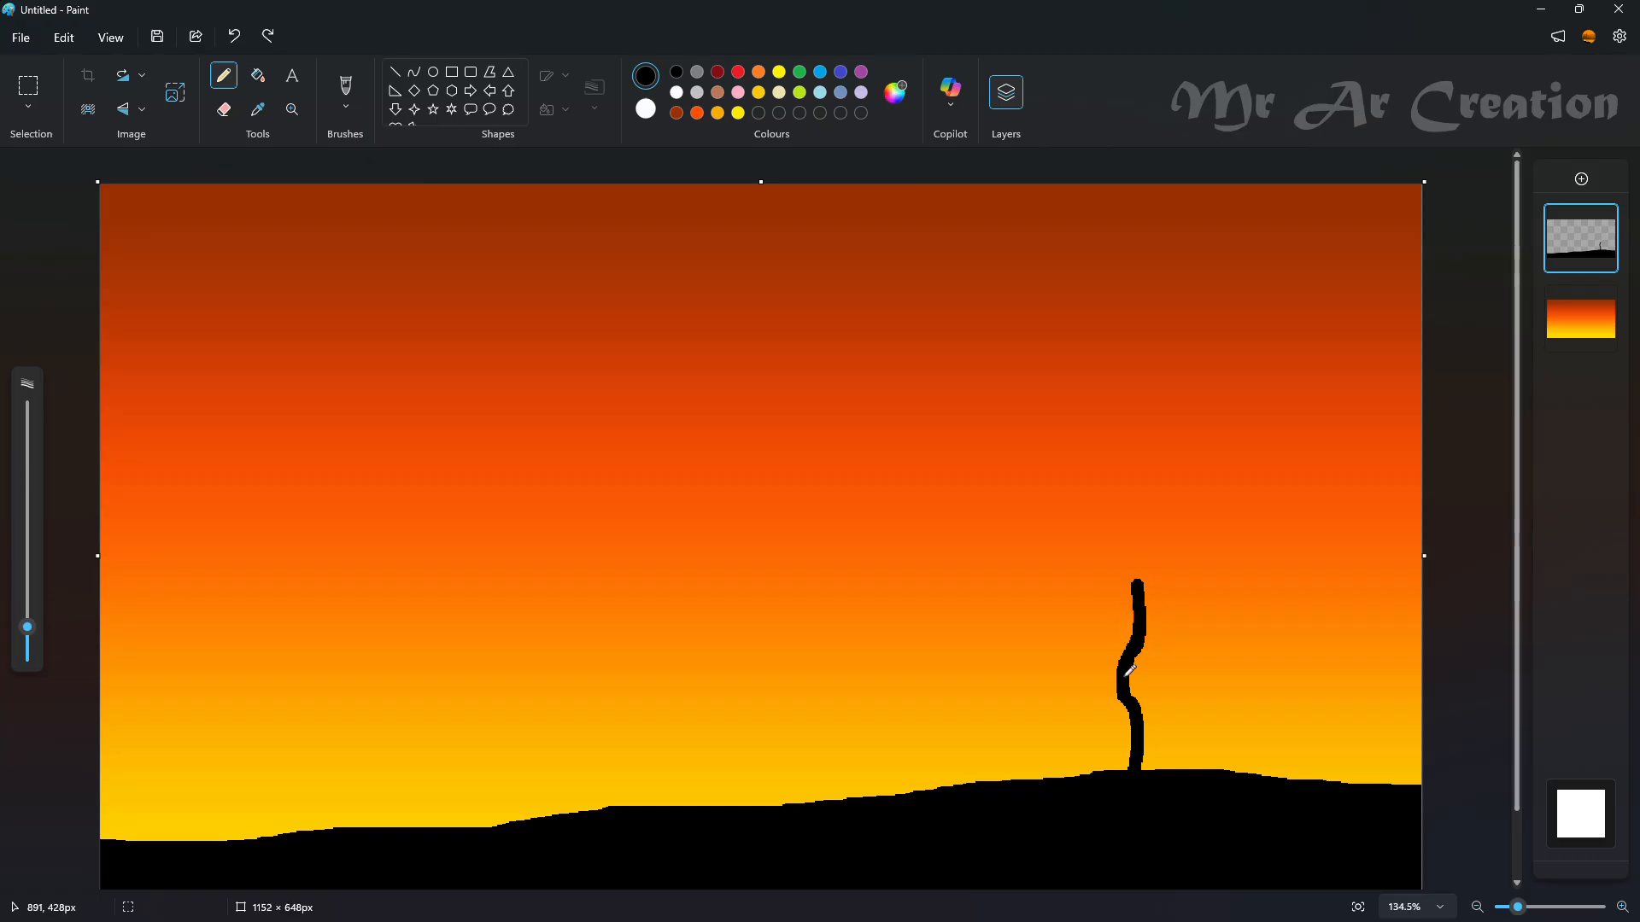
Thicken the lower part of the tree trunk with black pencil strokes, widening it where it meets the ground
drag(1130, 670, 1141, 771)
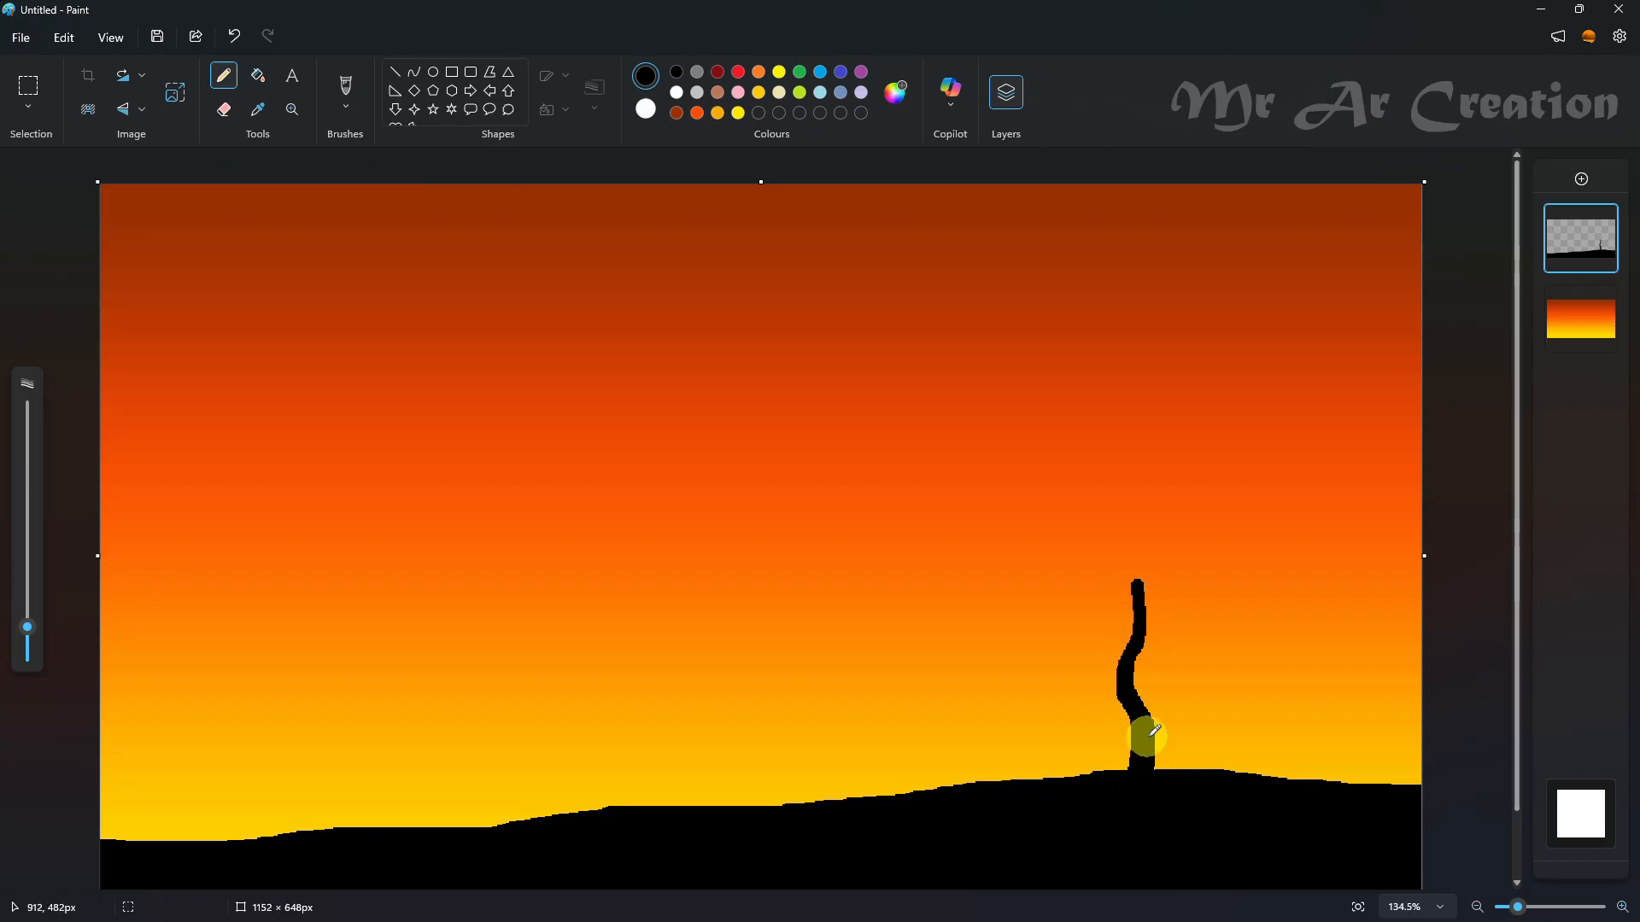
key(ctrl+z)
drag(1132, 705, 1140, 725)
scroll(1113, 677, up, 3)
scroll(1158, 780, up, 1)
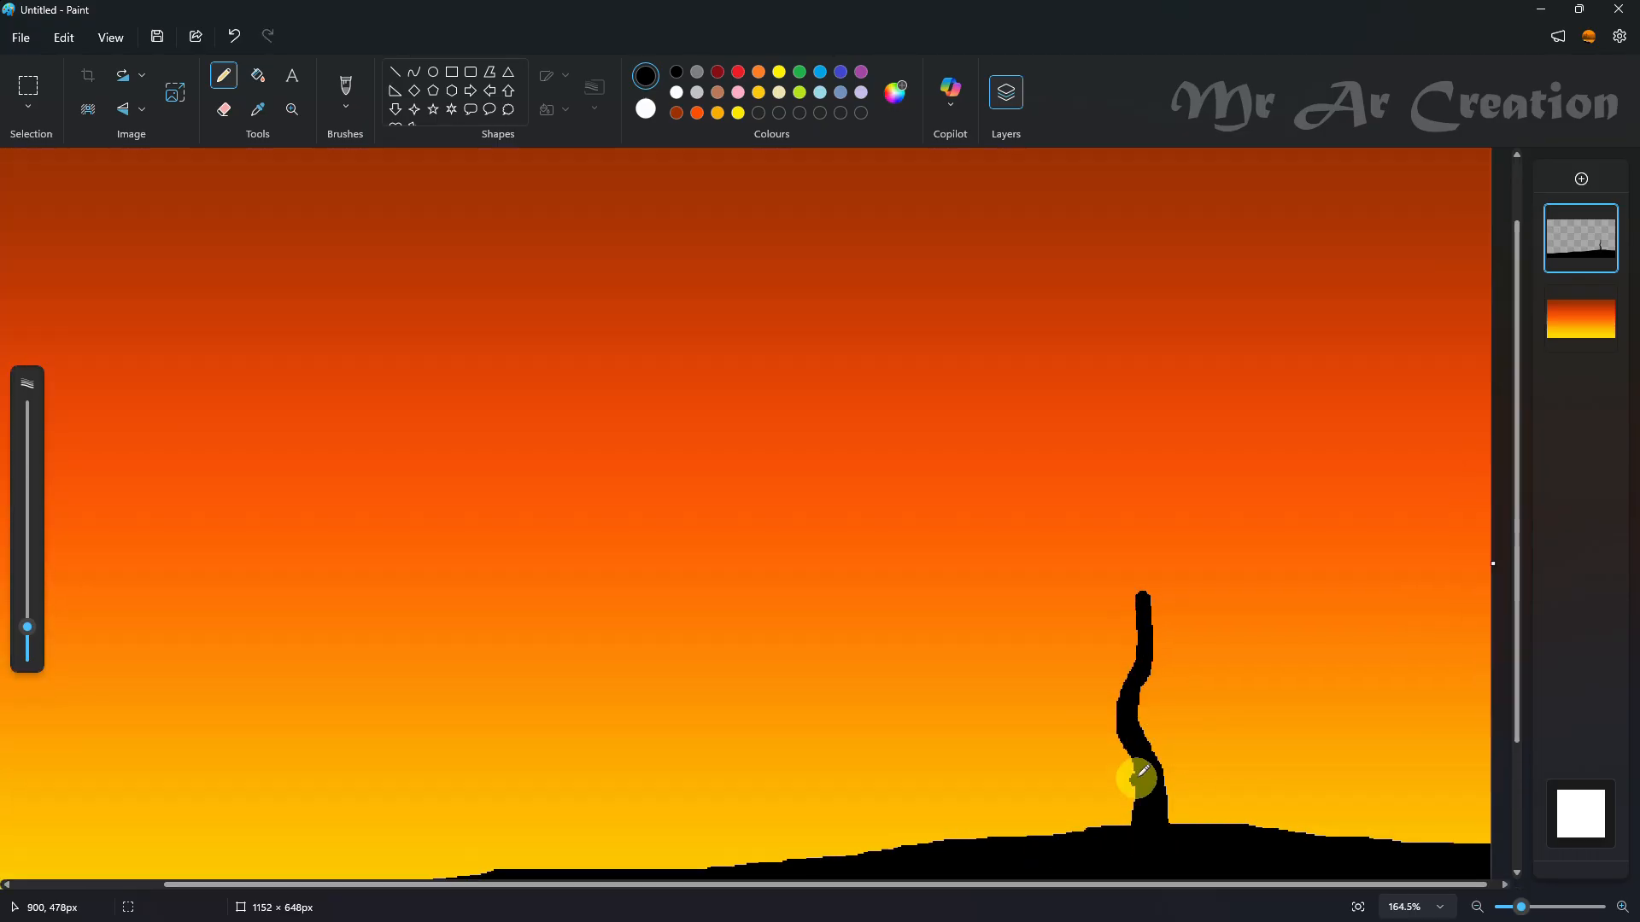
Trim the trunk's tip with the eraser and draw a thinner curved branch rising from it toward the upper left
scroll(1136, 768, down, 1)
click(27, 638)
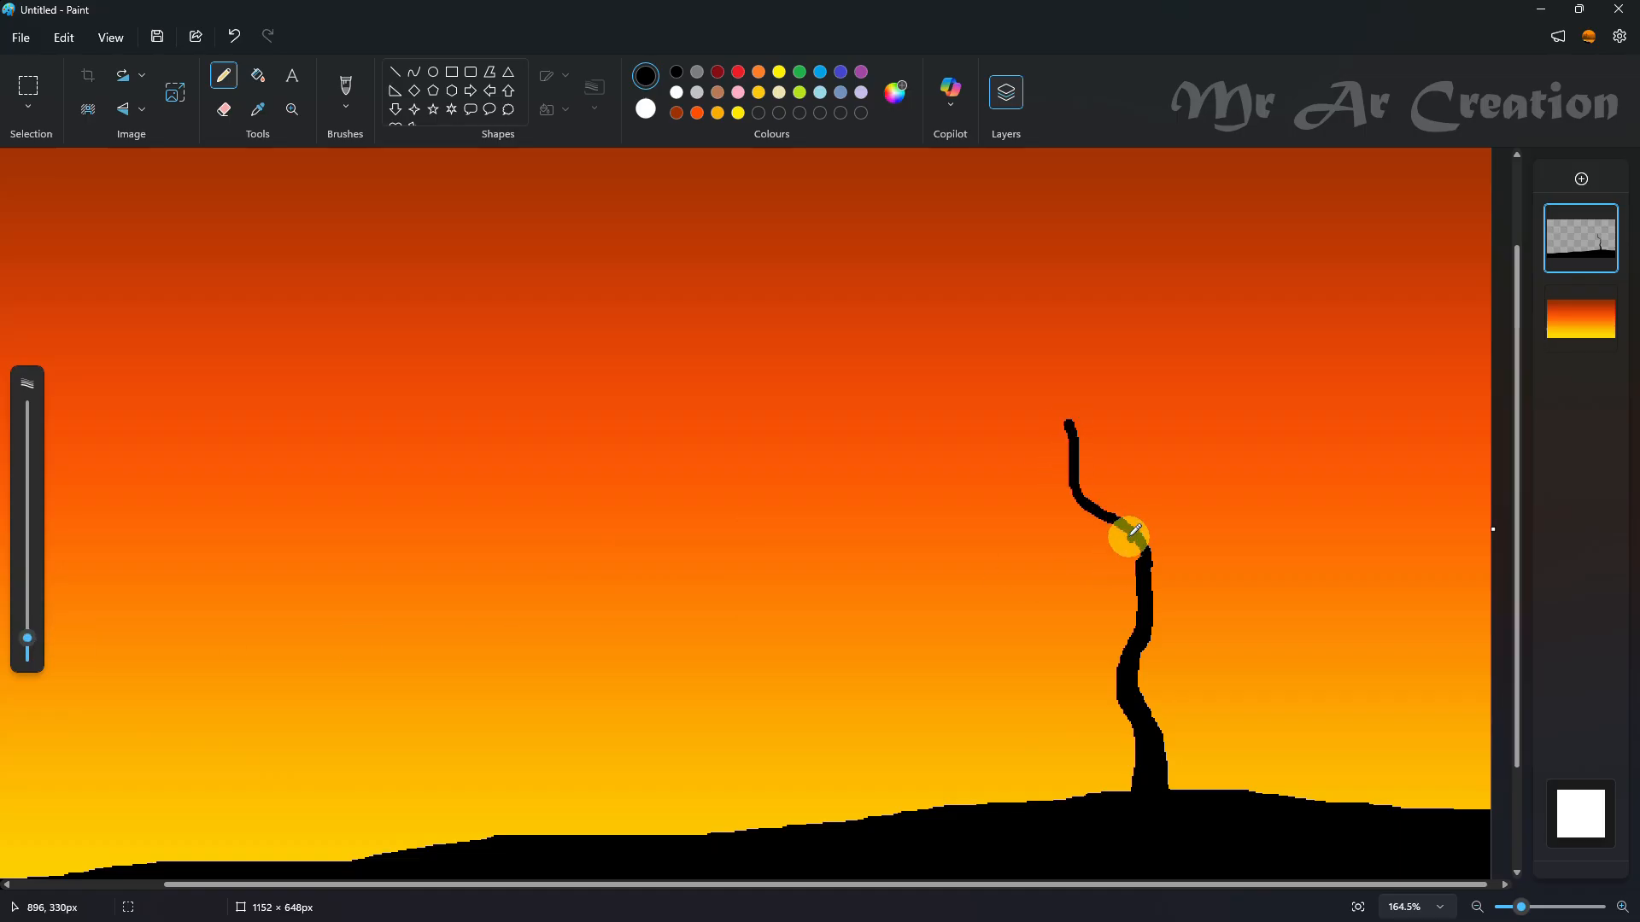
key(ctrl+z)
click(223, 109)
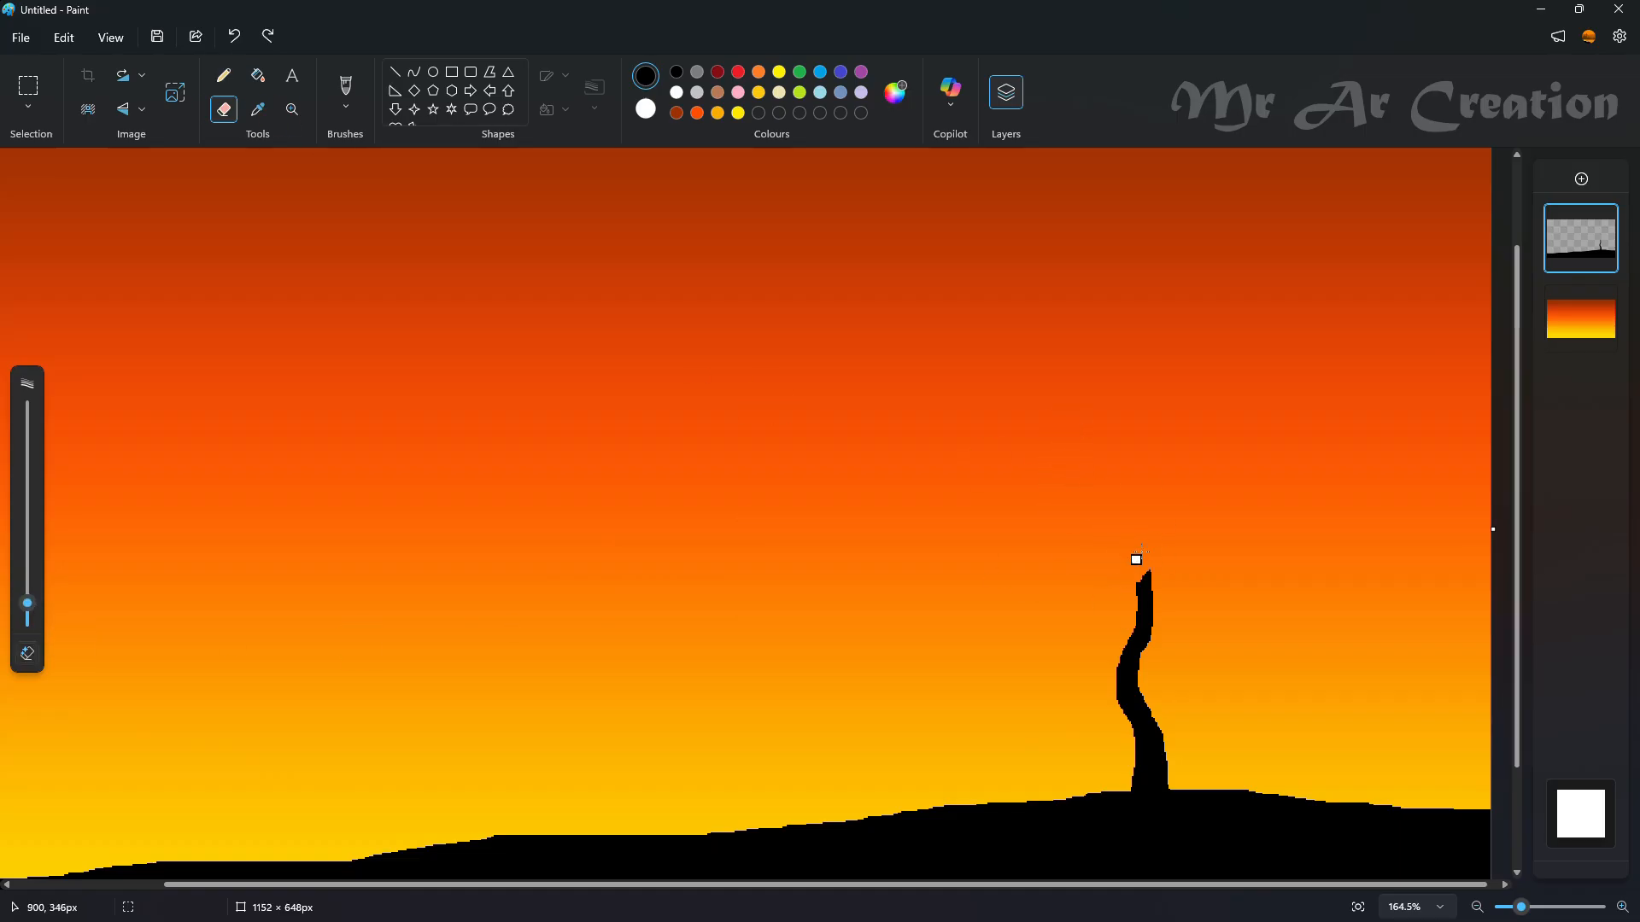
click(219, 77)
drag(1102, 439, 1106, 506)
key(ctrl+z)
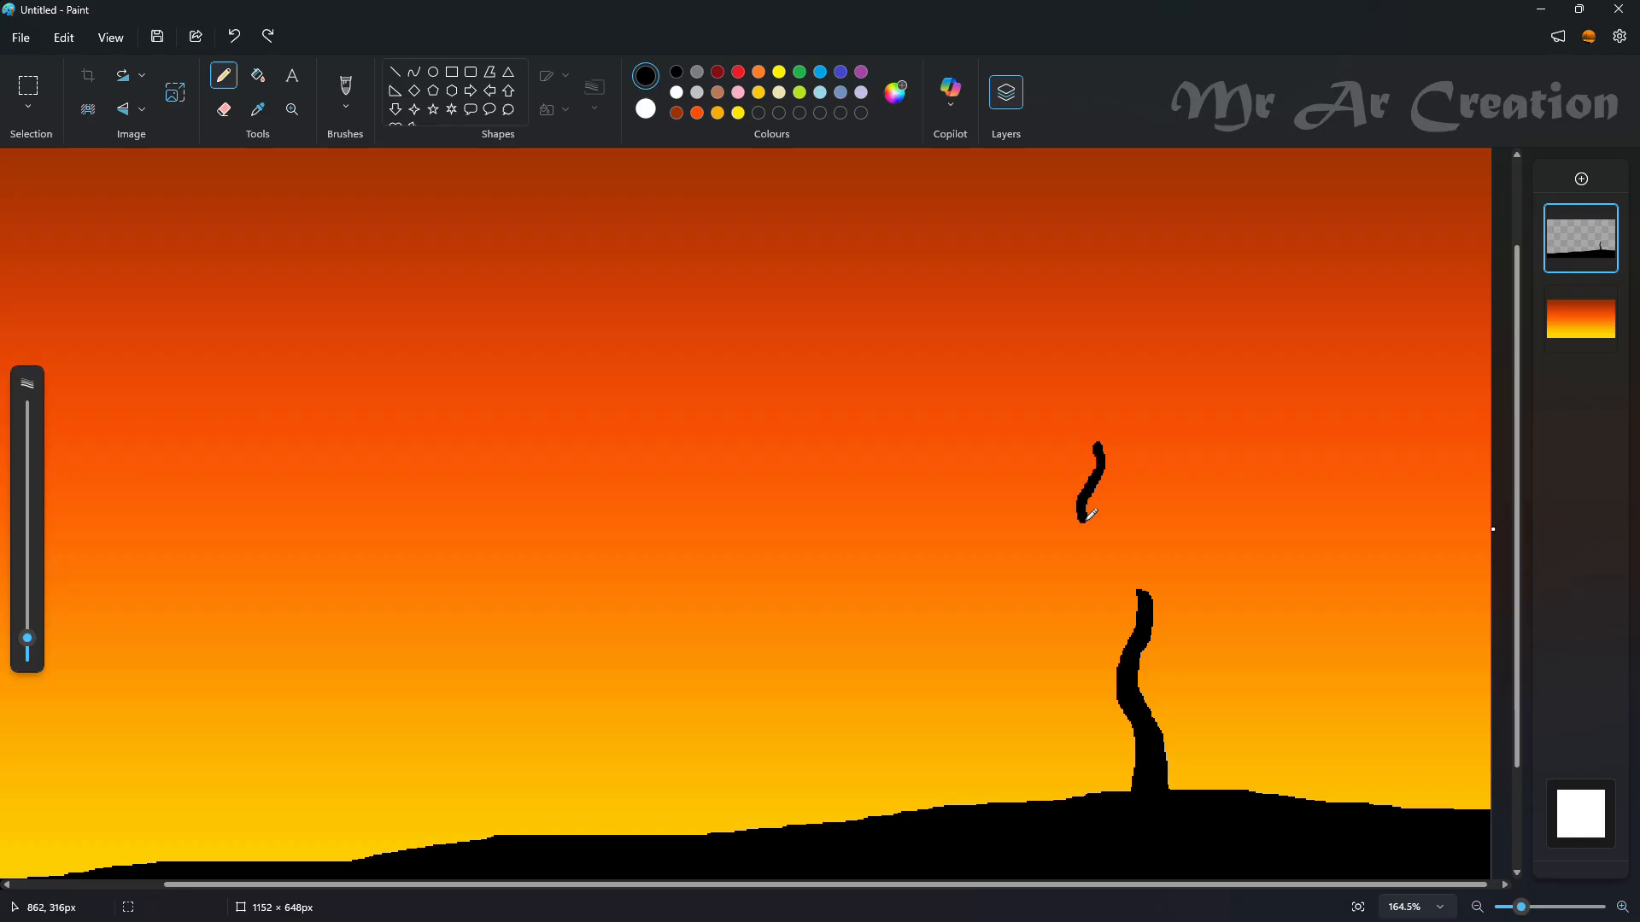
drag(1137, 580, 1139, 583)
With a progressively thinner pencil, add an outer fork to the left branch and a long winding branch on the trunk's right
drag(28, 638, 27, 644)
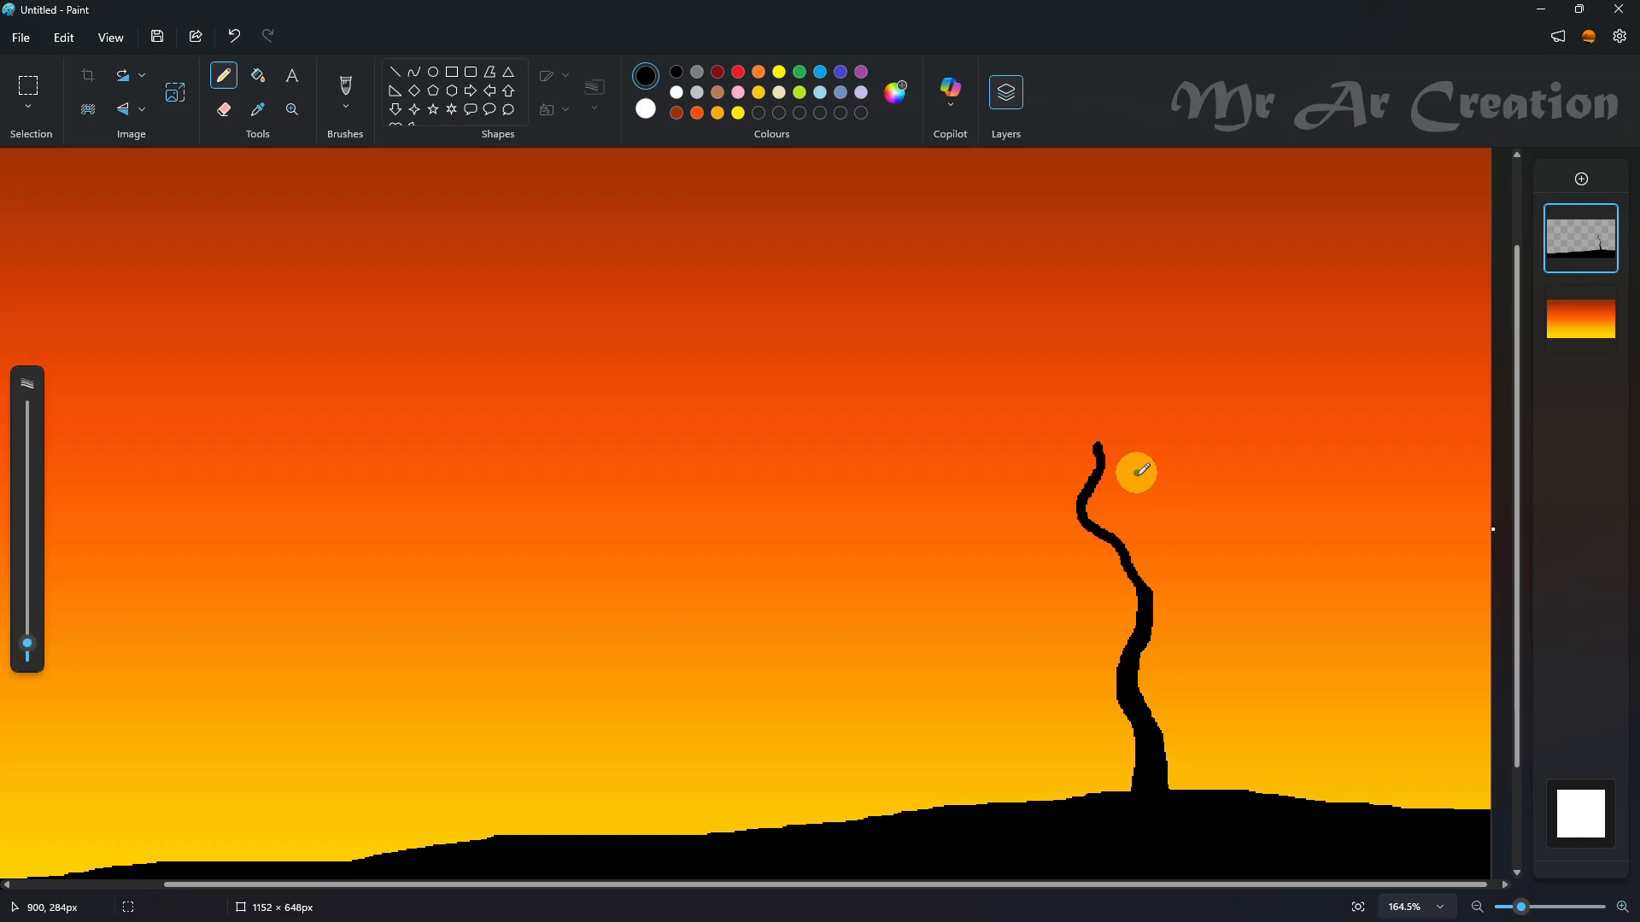
drag(982, 455, 1050, 512)
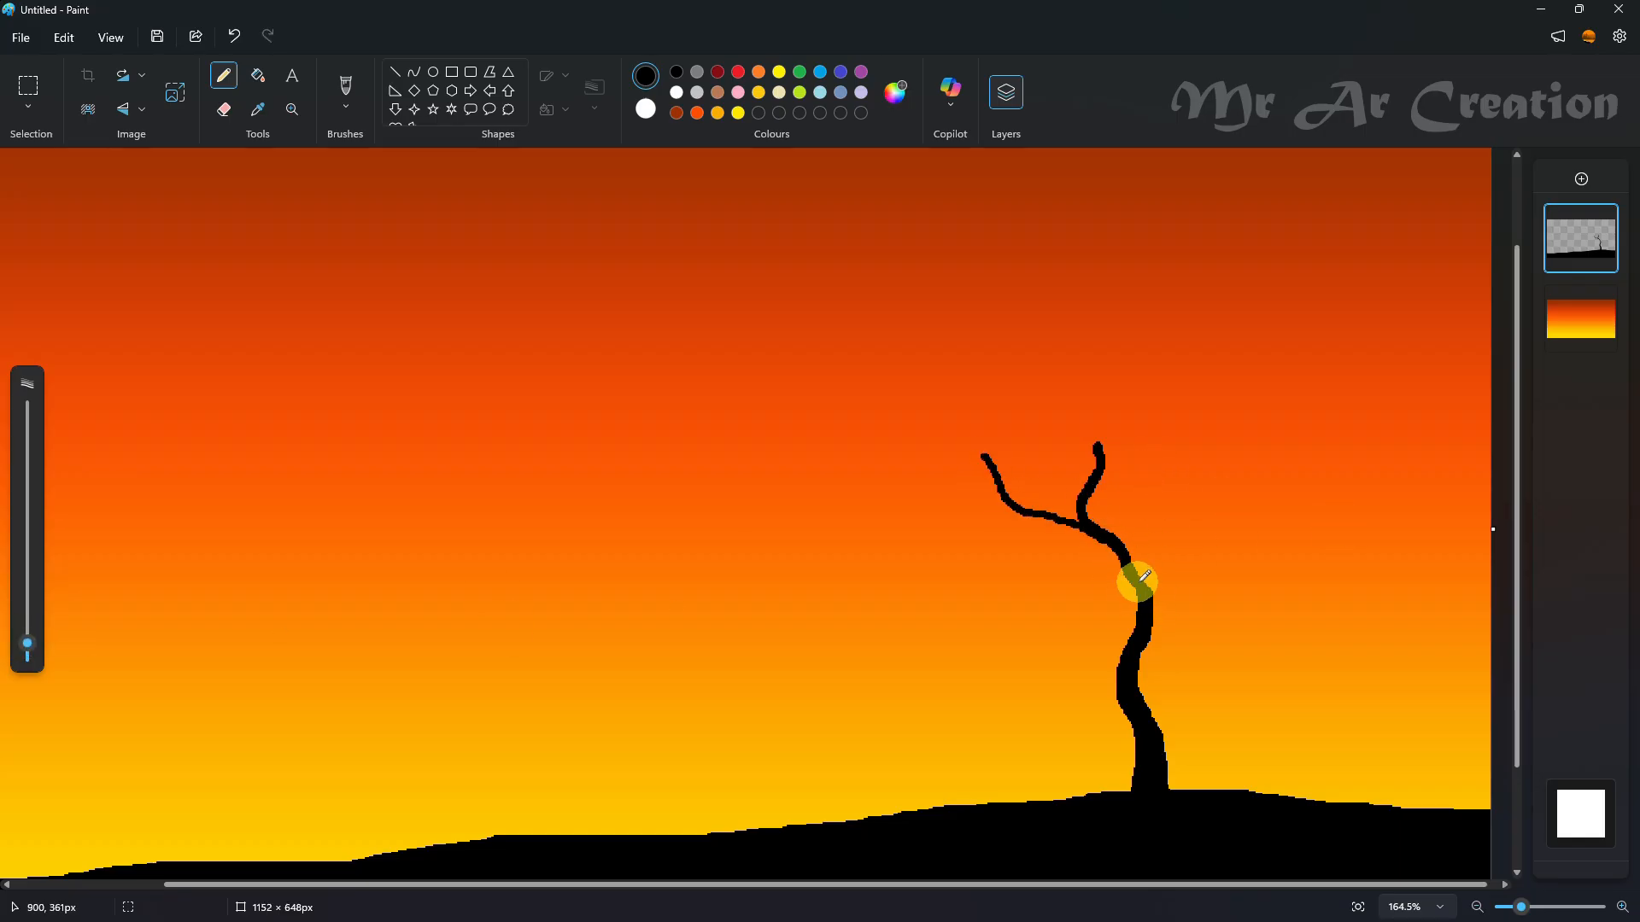
drag(1144, 577, 1136, 577)
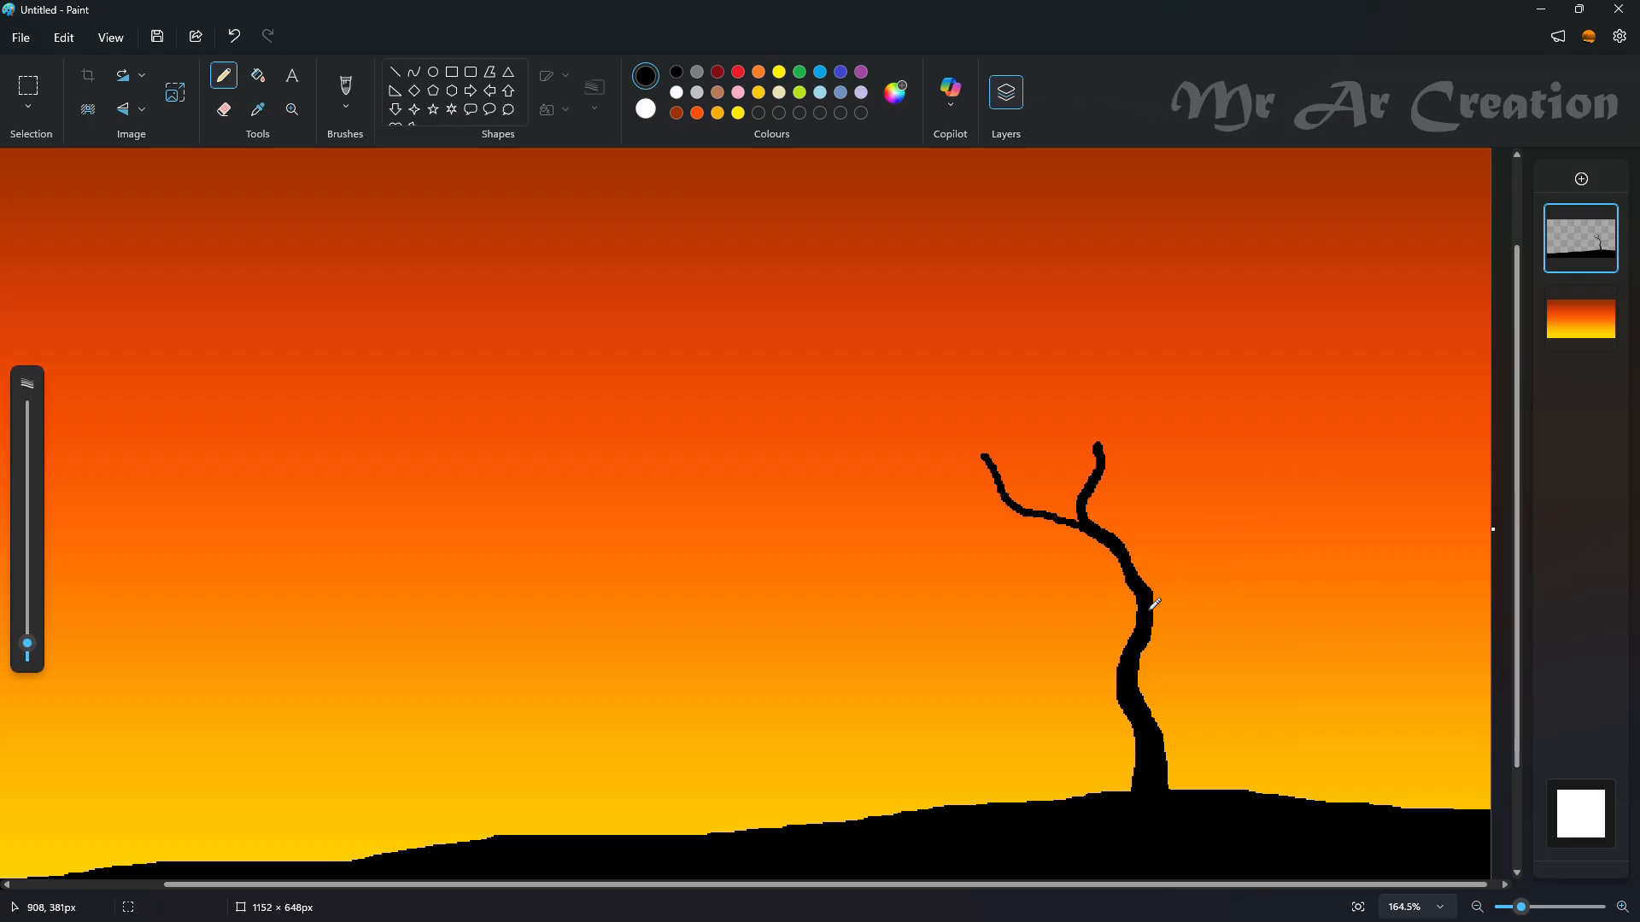
drag(1161, 565, 1186, 553)
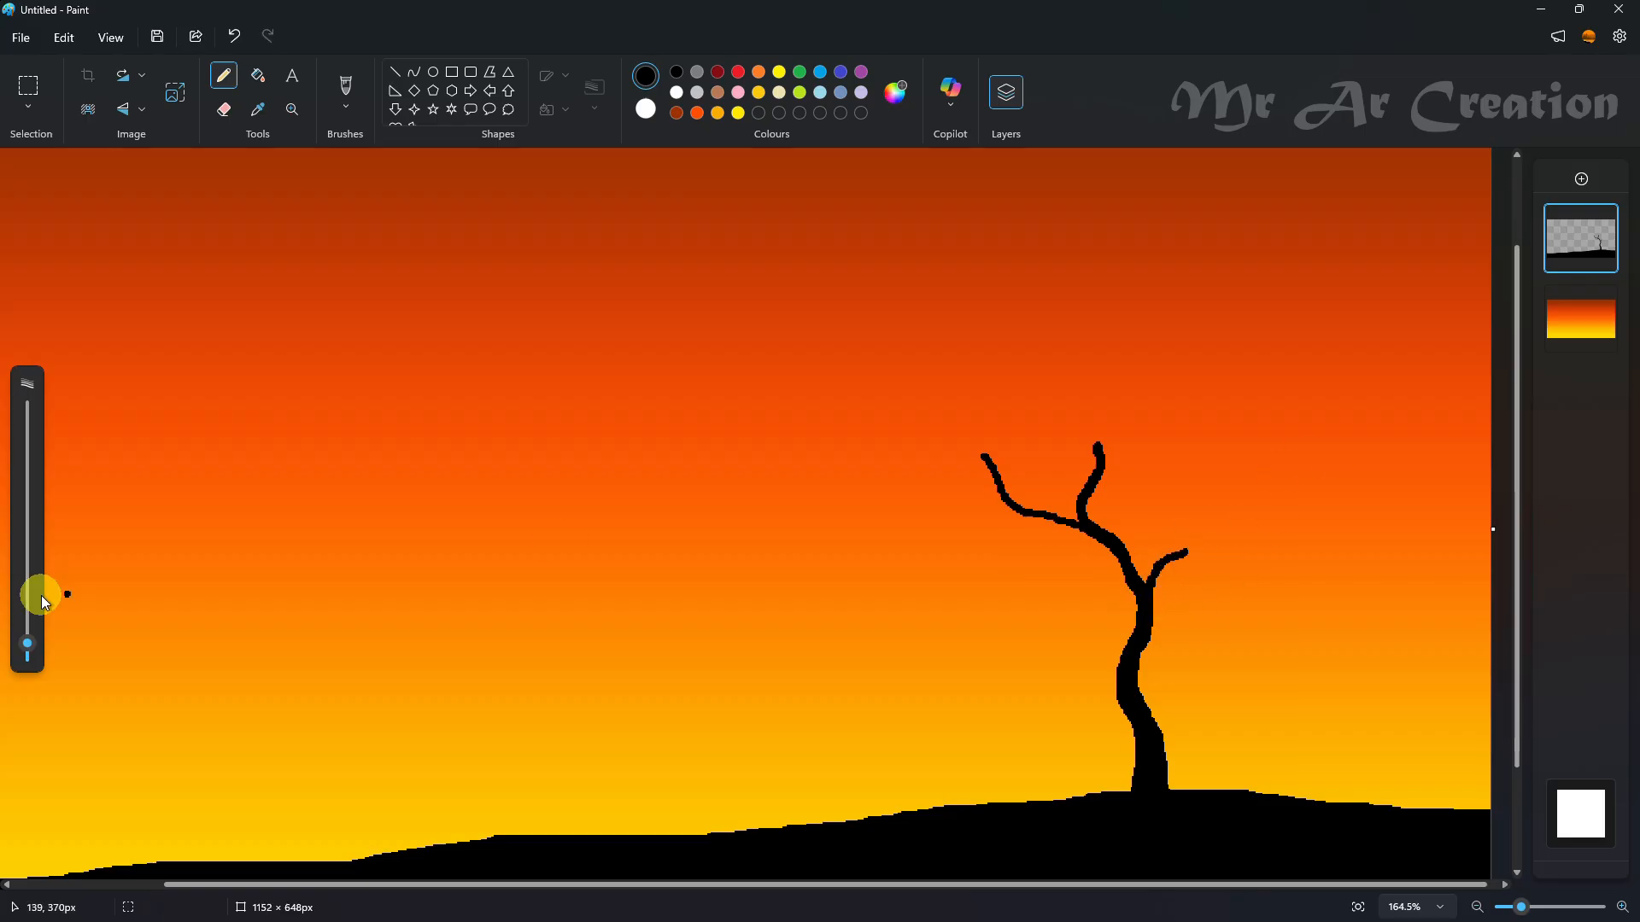
drag(31, 648, 31, 652)
drag(1235, 518, 1185, 552)
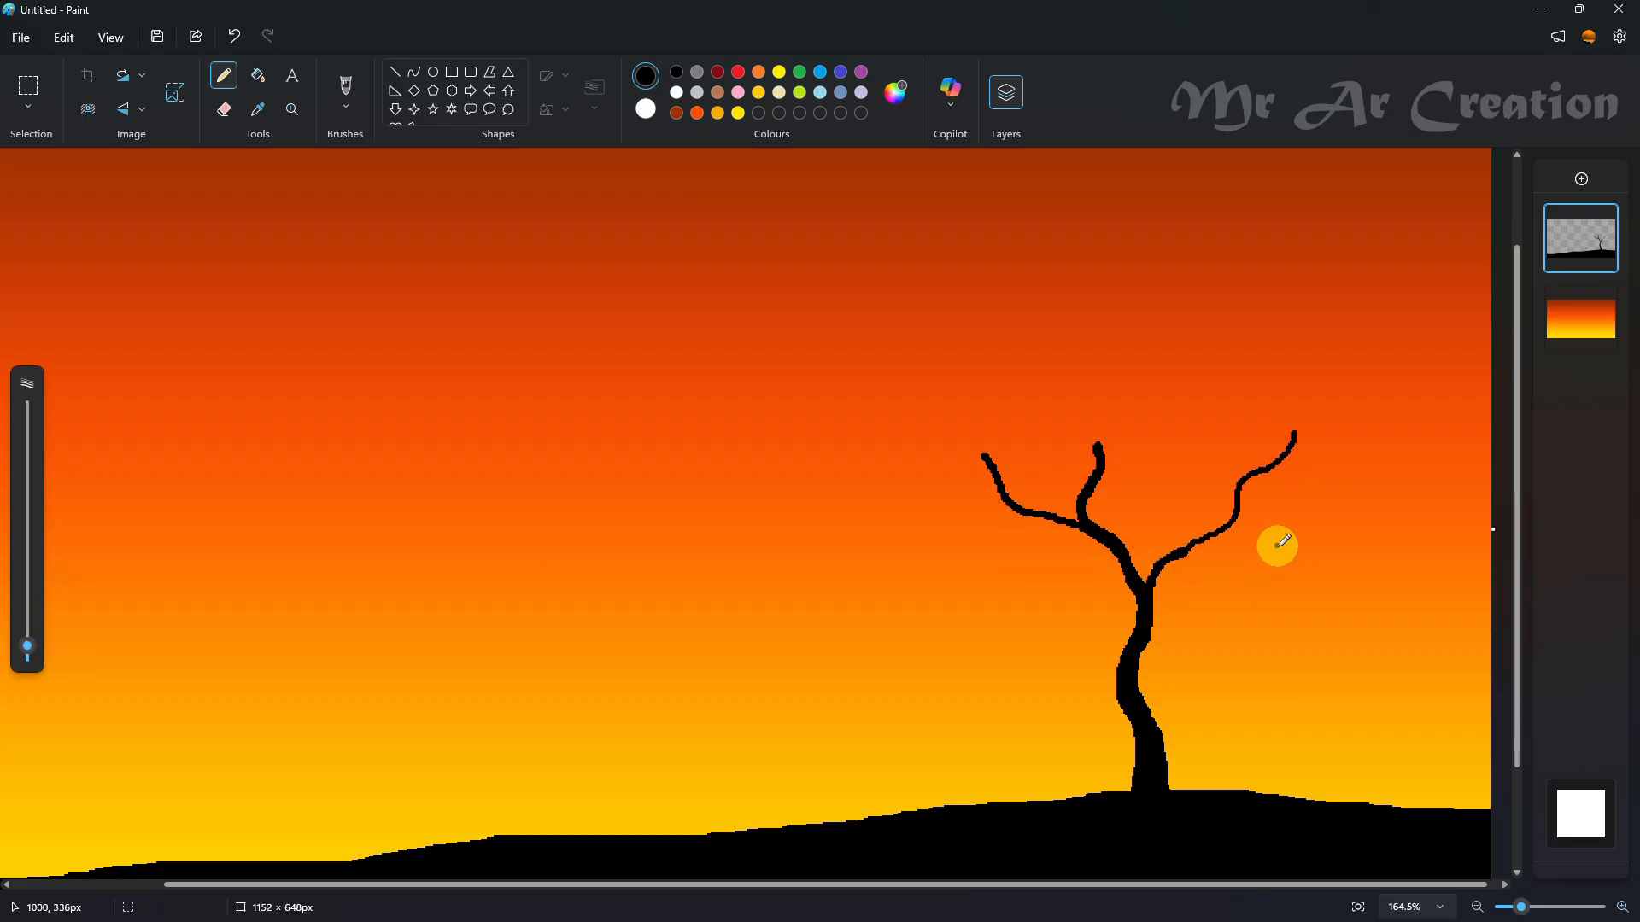
Draw a small forked twig on the left side of the trunk's lower bend using a very thin pencil
scroll(1277, 546, up, 1)
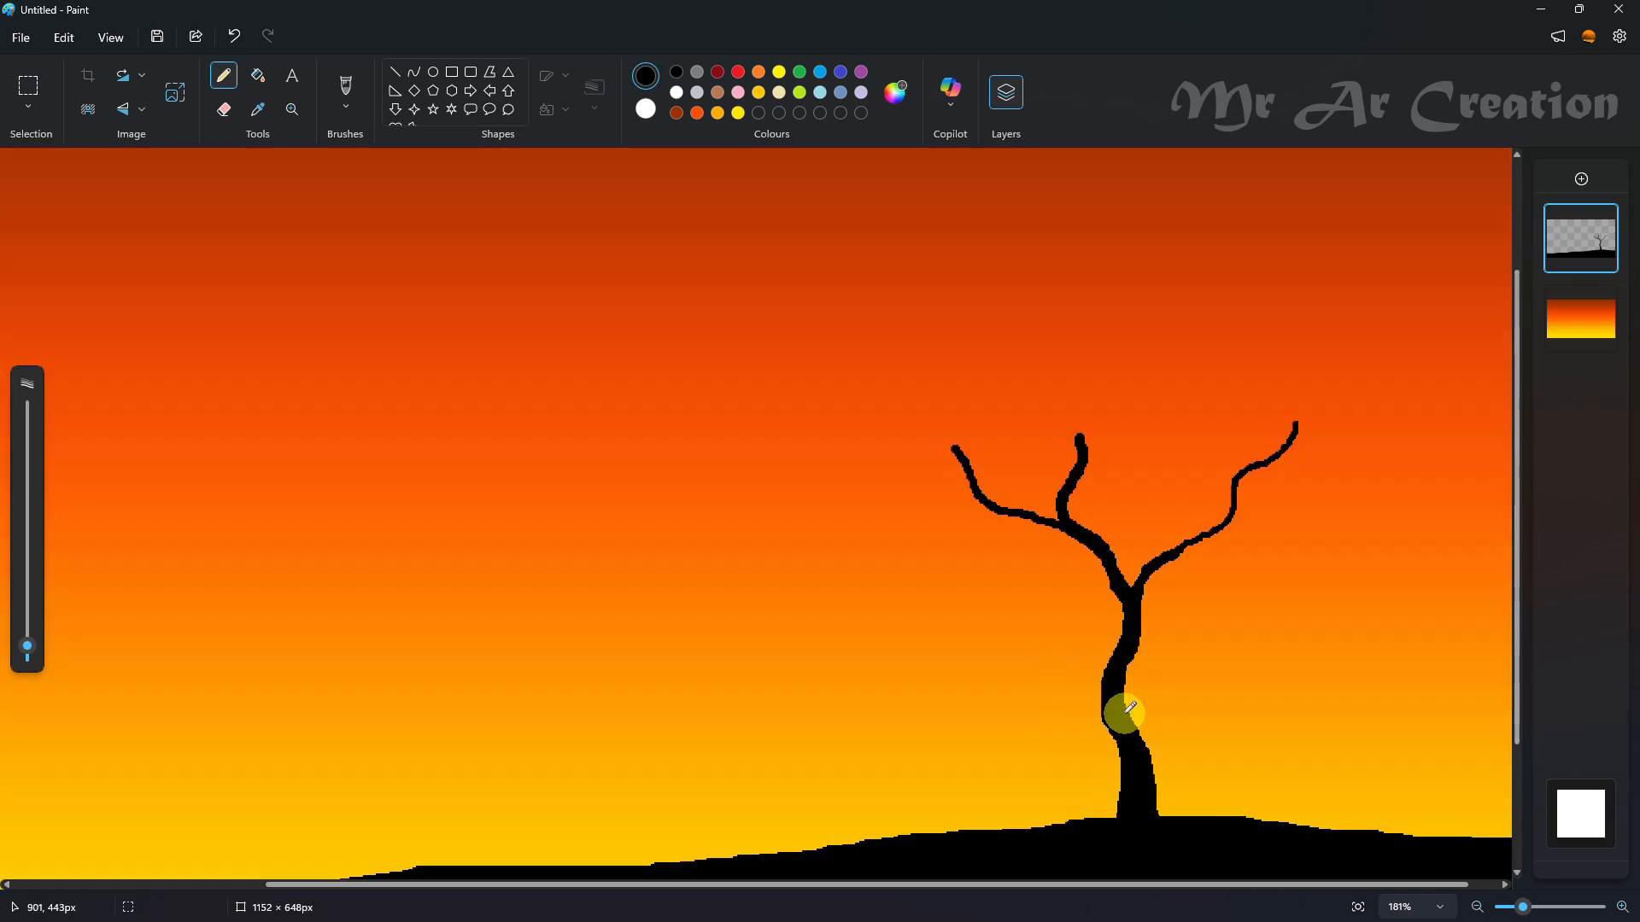
drag(27, 646, 27, 652)
drag(1088, 700, 1102, 715)
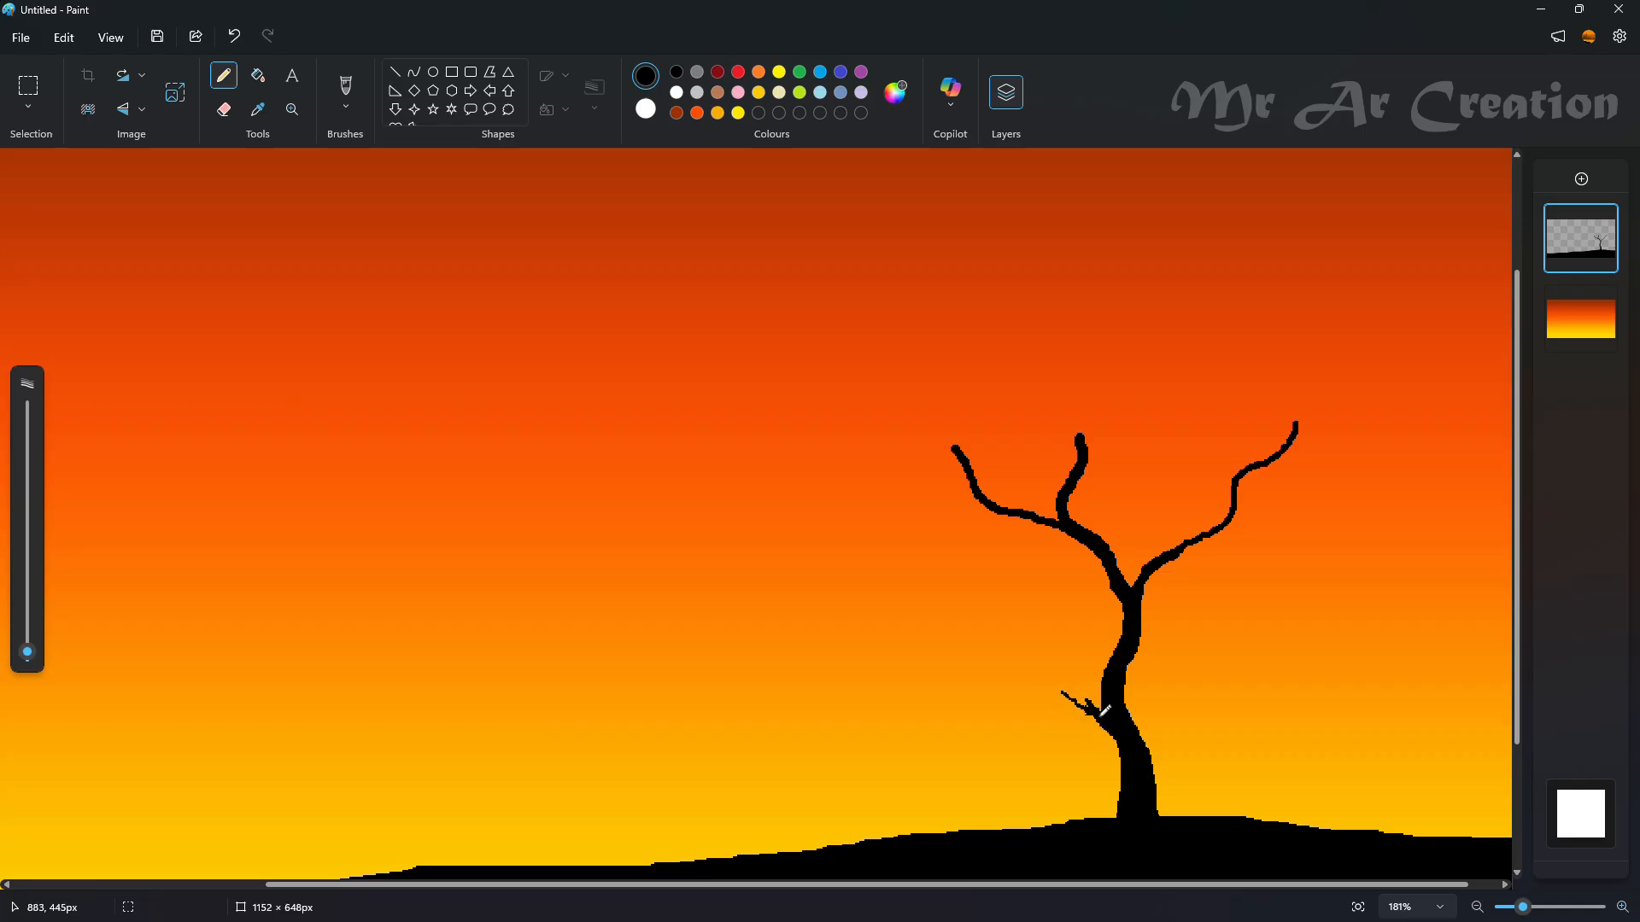
scroll(1076, 690, up, 3)
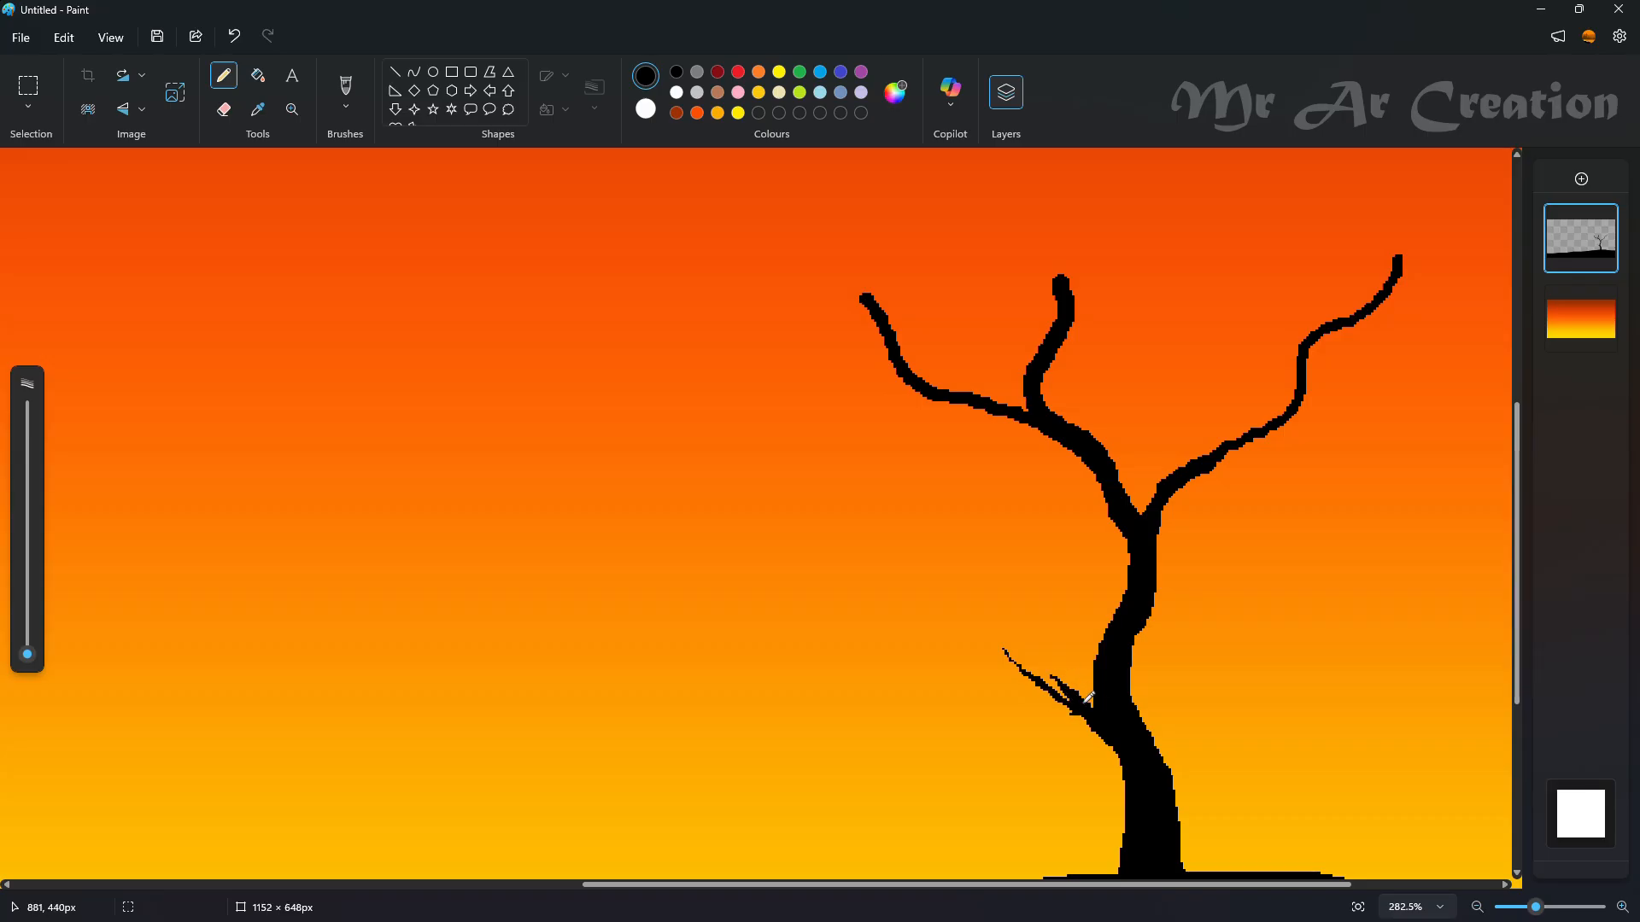
Add short thin twigs above the trunk's fork and along the right branch, including one at its upper bend
scroll(1050, 541, up, 2)
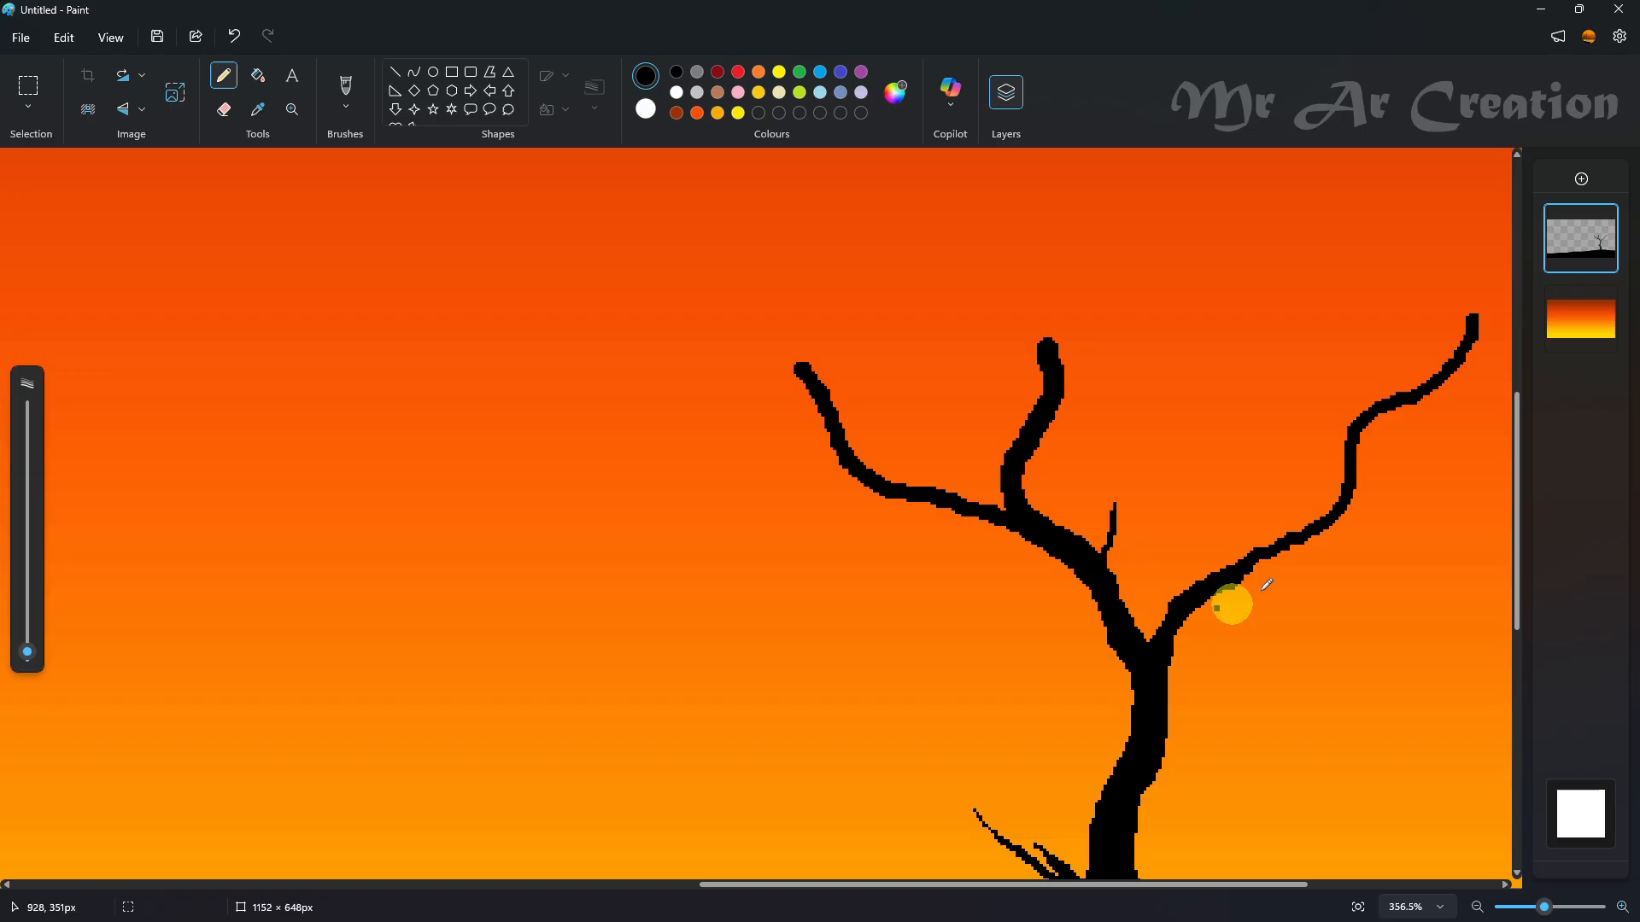
drag(1351, 493, 1376, 476)
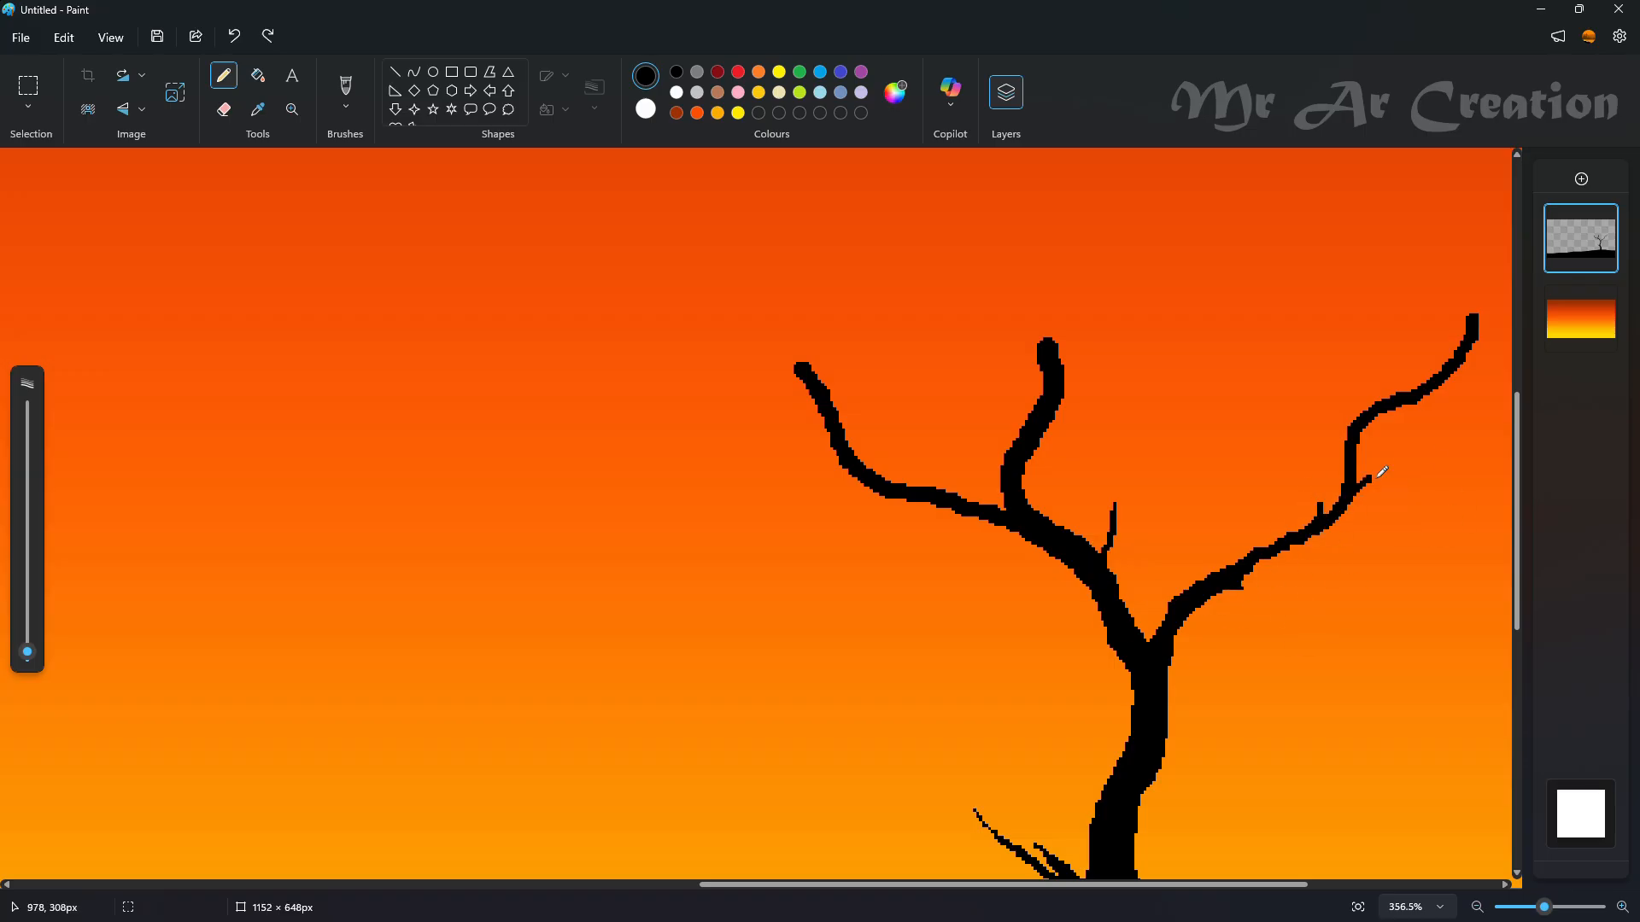
key(ctrl+z)
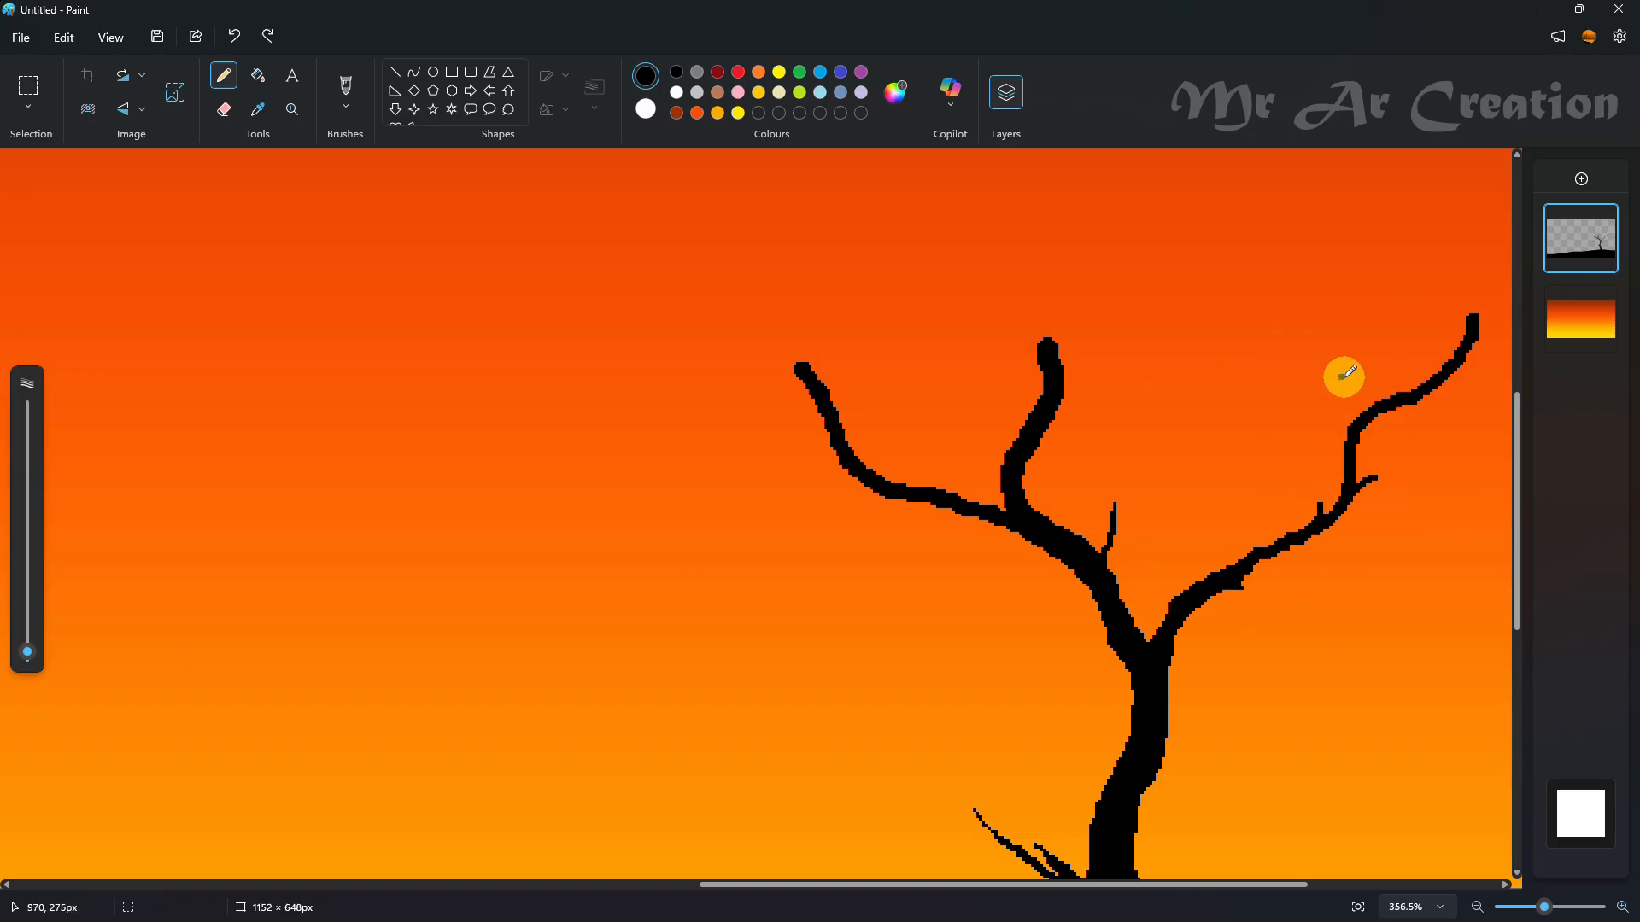
drag(1329, 373, 1352, 431)
Fork the ends of the middle and outer left branches into thin twigs, redrawing the strokes that look wrong
scroll(1073, 494, up, 2)
mouse_move(1058, 529)
mouse_down()
mouse_move(1097, 500)
mouse_move(1090, 384)
mouse_up()
click(905, 353)
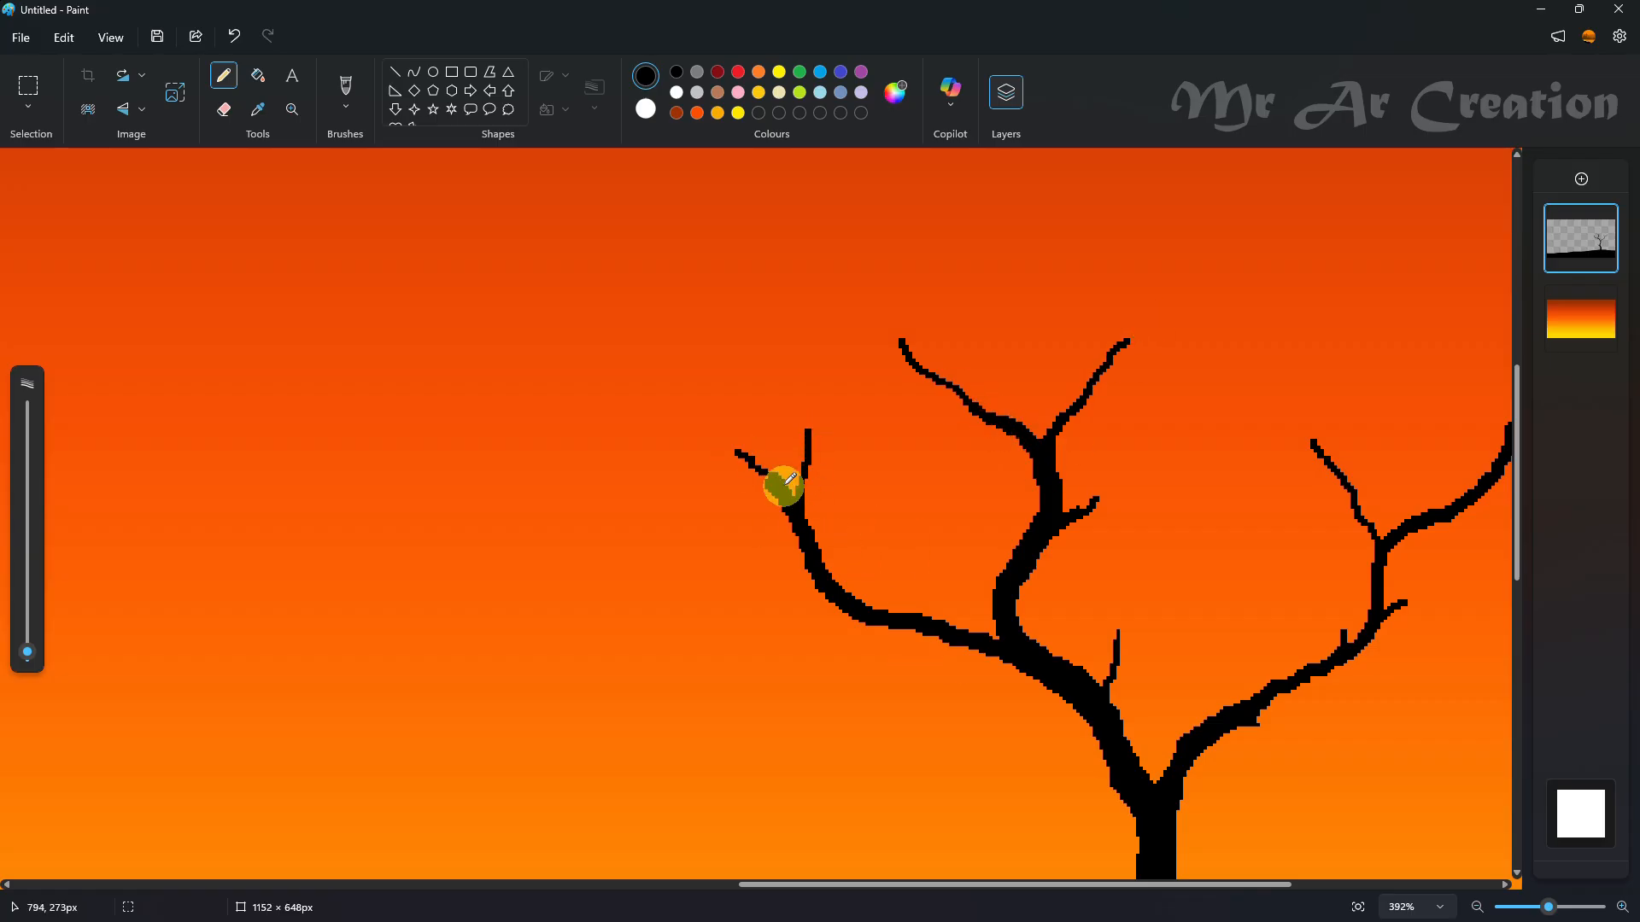
key(ctrl+z)
key(ctrl+z)
drag(785, 413, 777, 460)
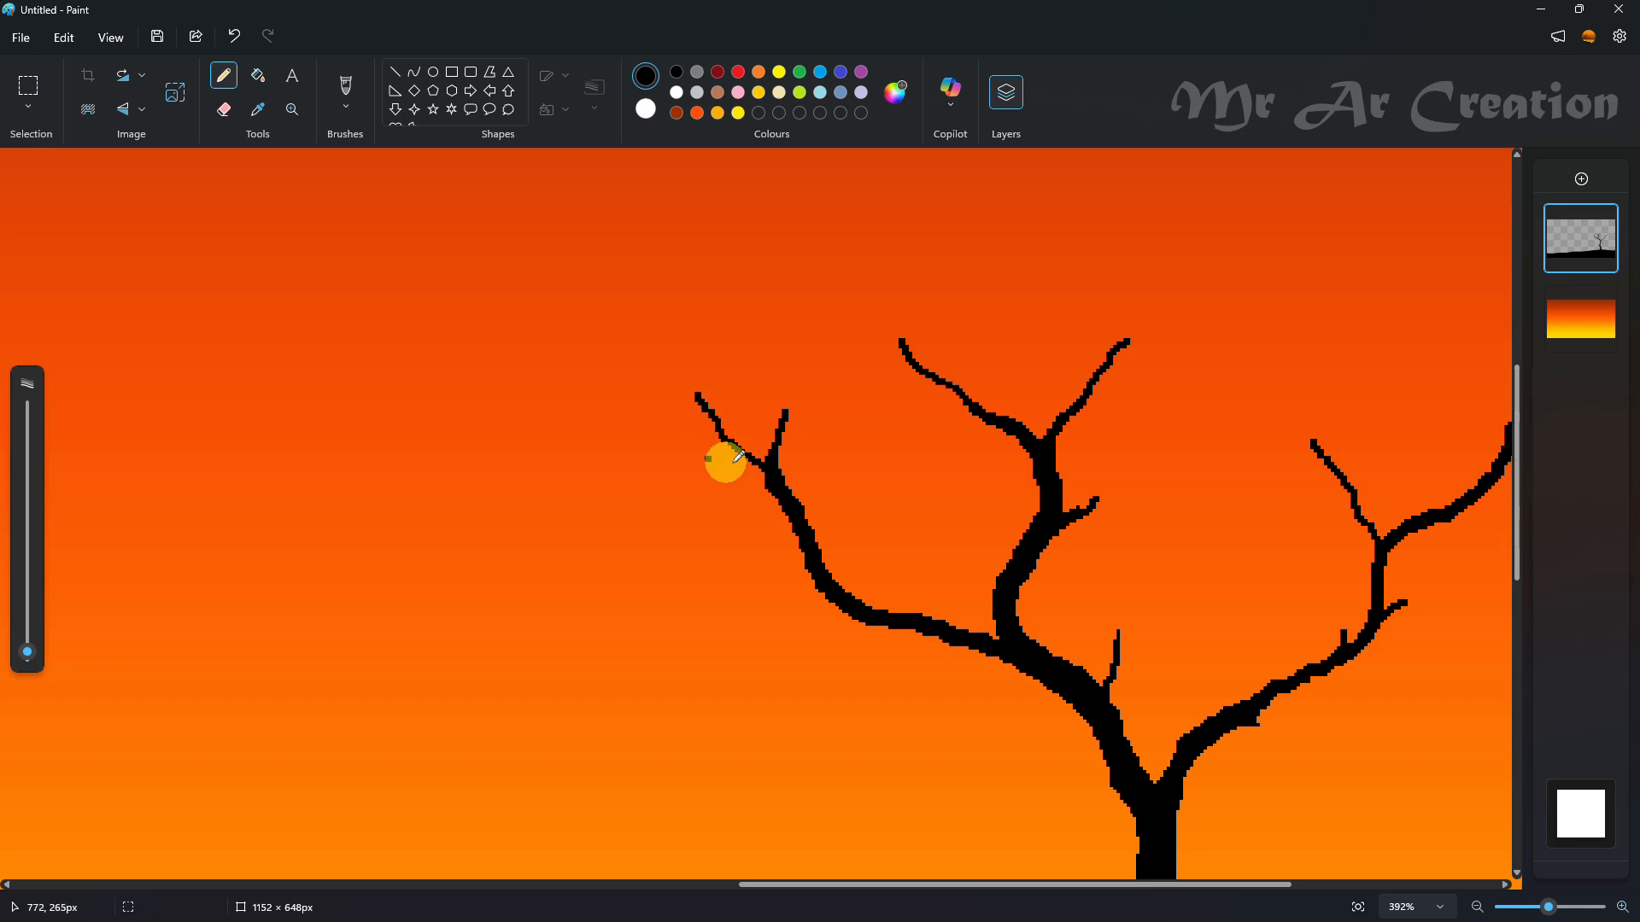
key(ctrl+z)
drag(641, 405, 714, 439)
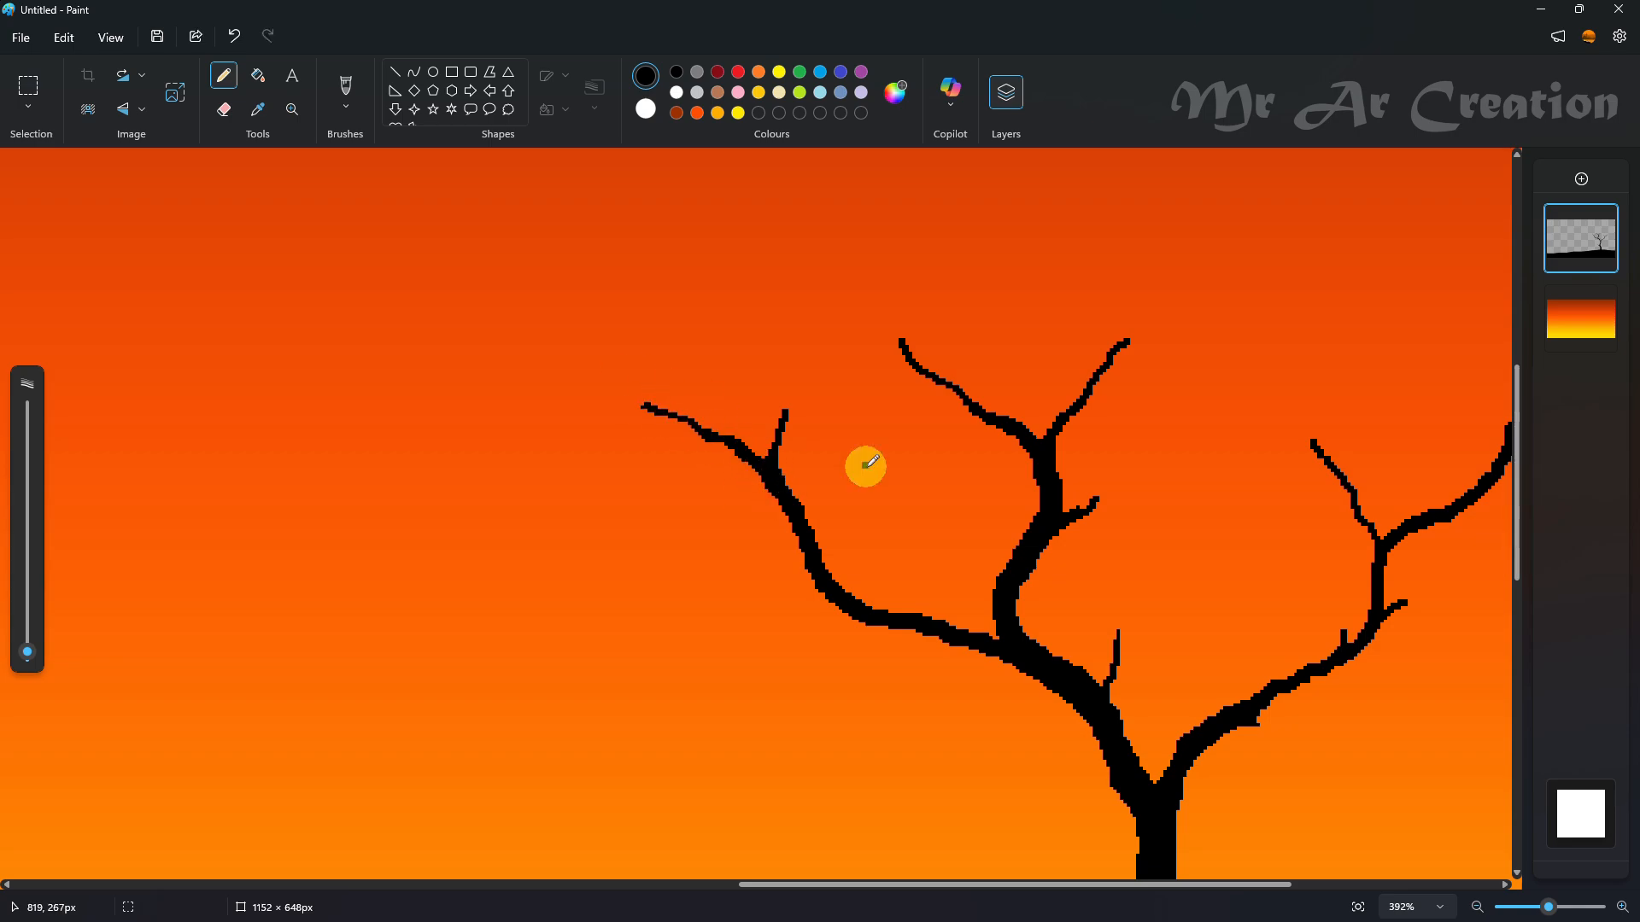
Draw a forked twig at the lower bend of the outer left branch with a 1 px pencil, erasing the first straight attempt
scroll(863, 465, down, 4)
scroll(1054, 413, up, 3)
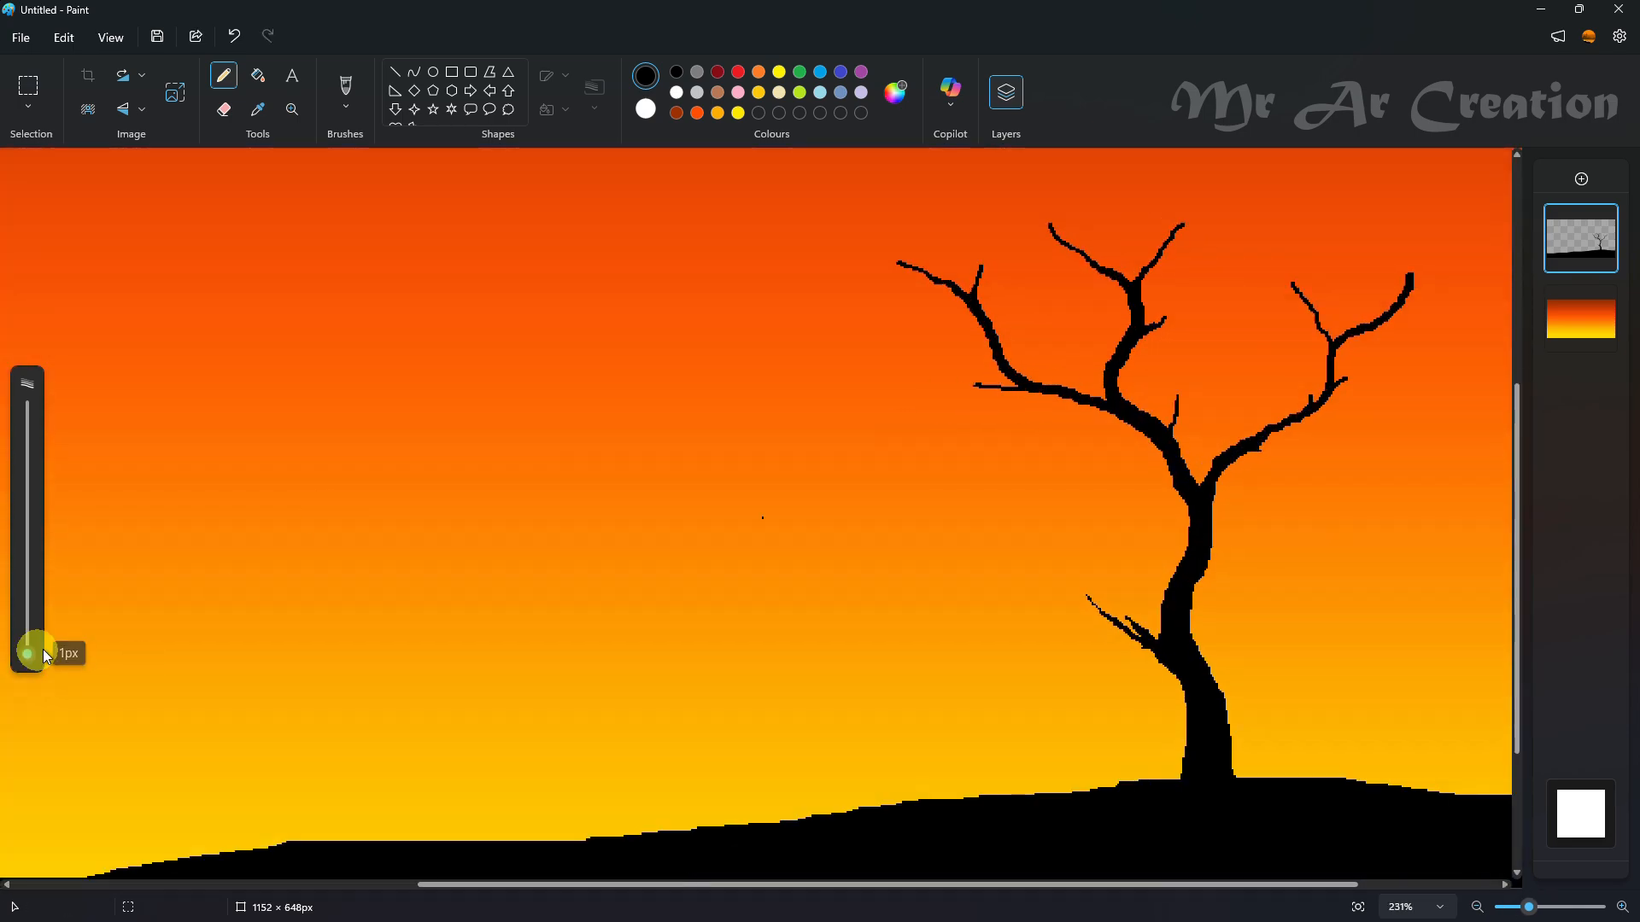
scroll(836, 392, up, 2)
drag(886, 378, 924, 374)
key(ctrl+z)
drag(1028, 373, 1028, 375)
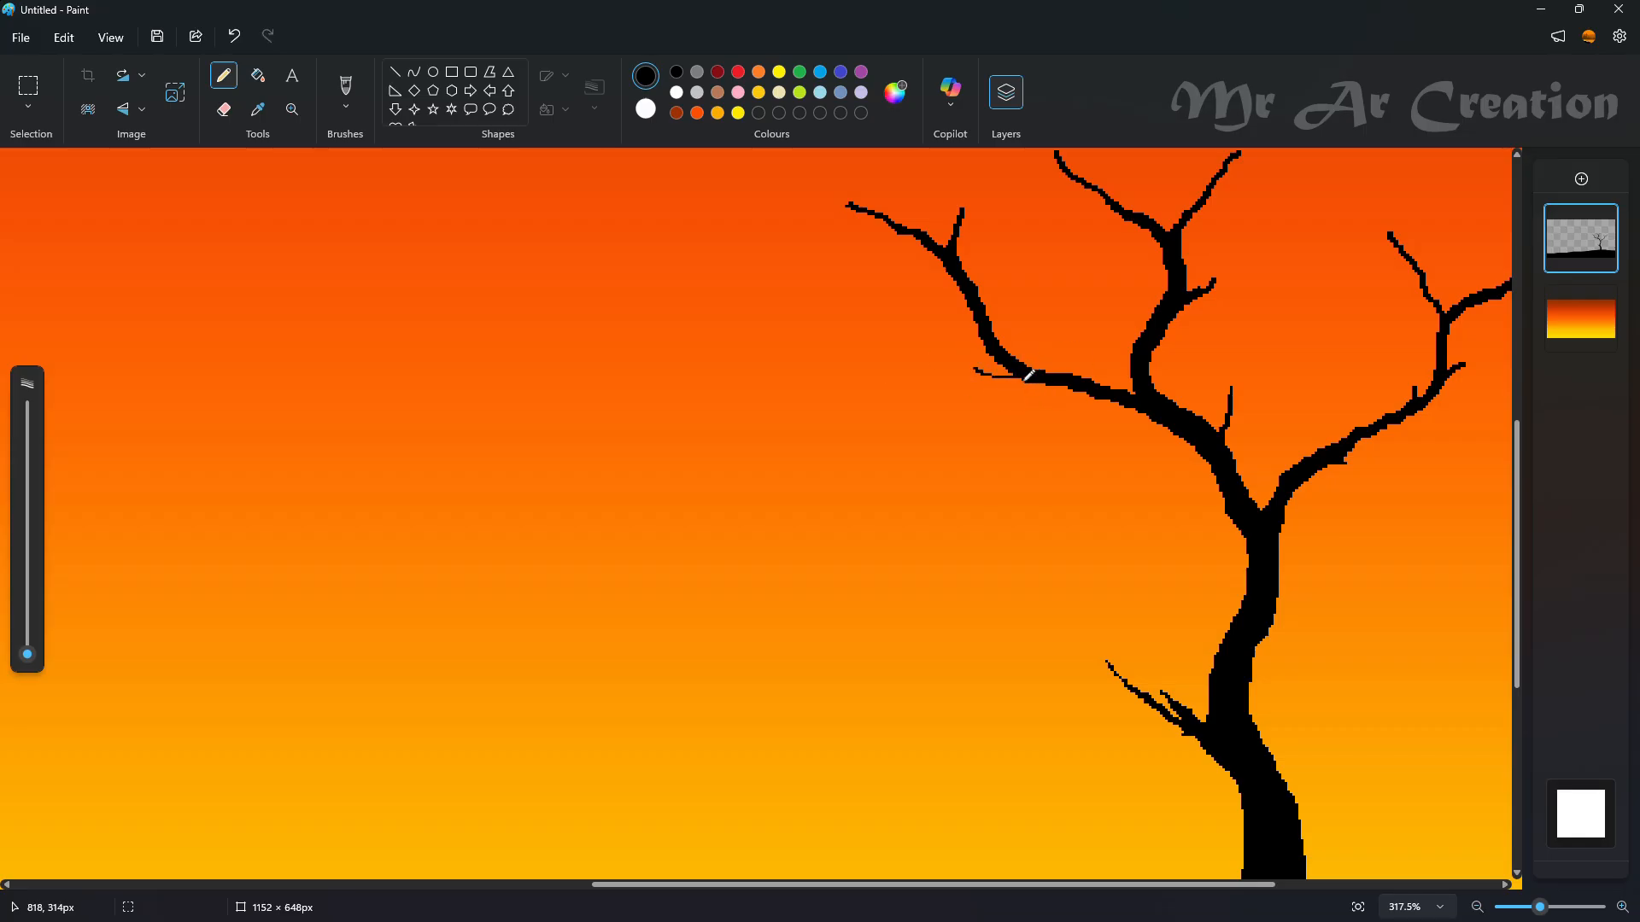
key(ctrl+z)
scroll(971, 360, up, 4)
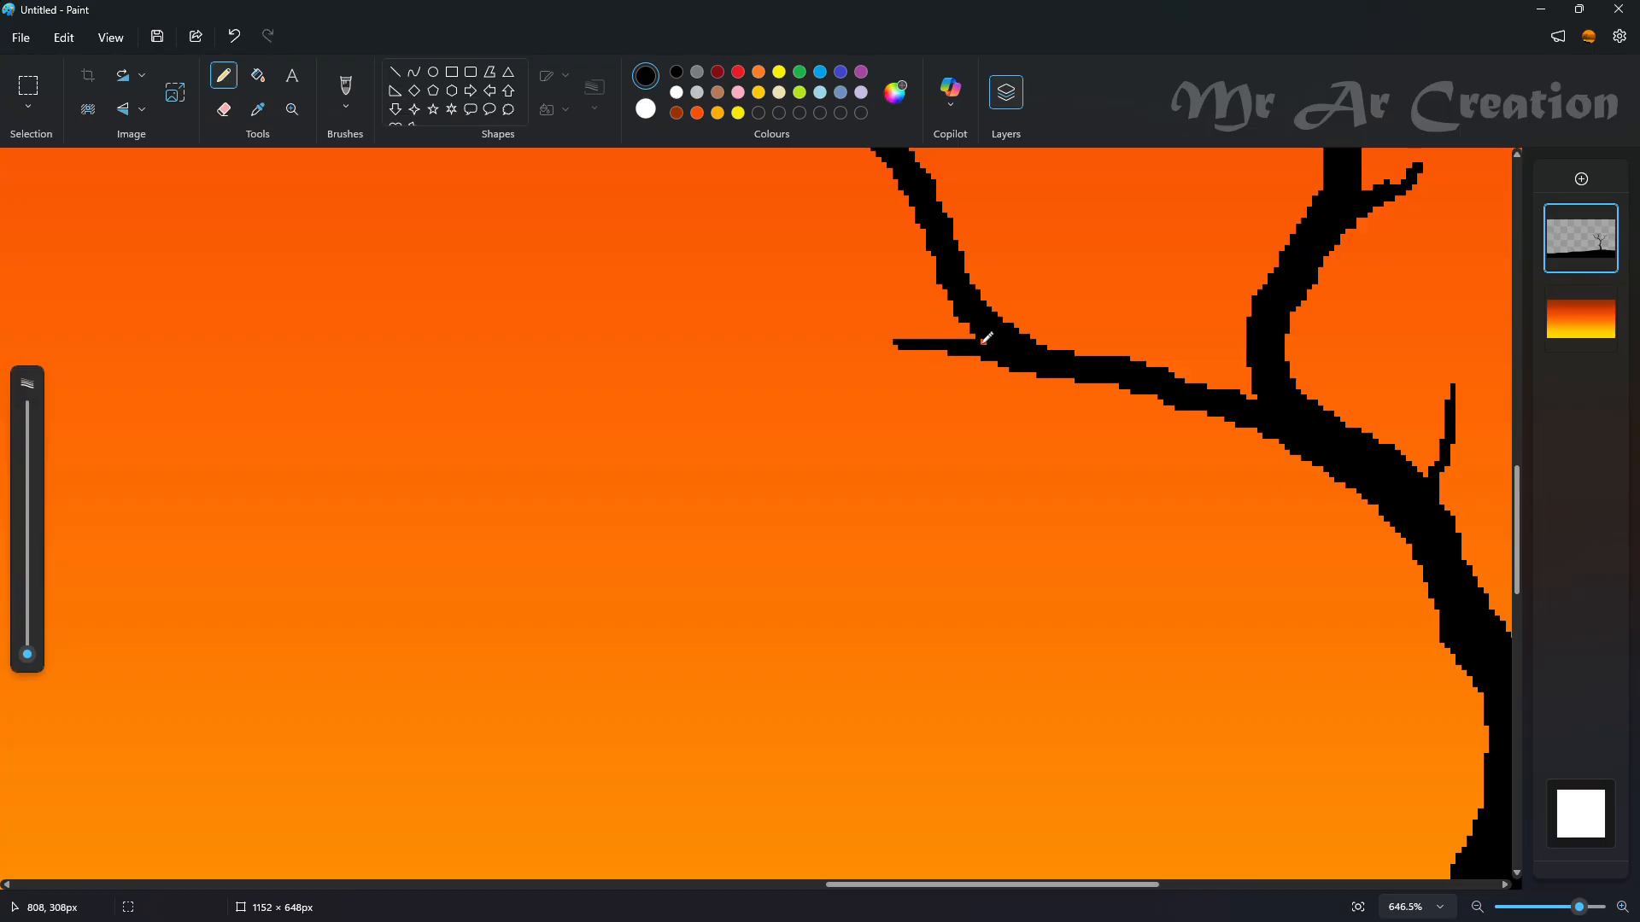
click(214, 109)
drag(892, 337, 957, 389)
click(220, 84)
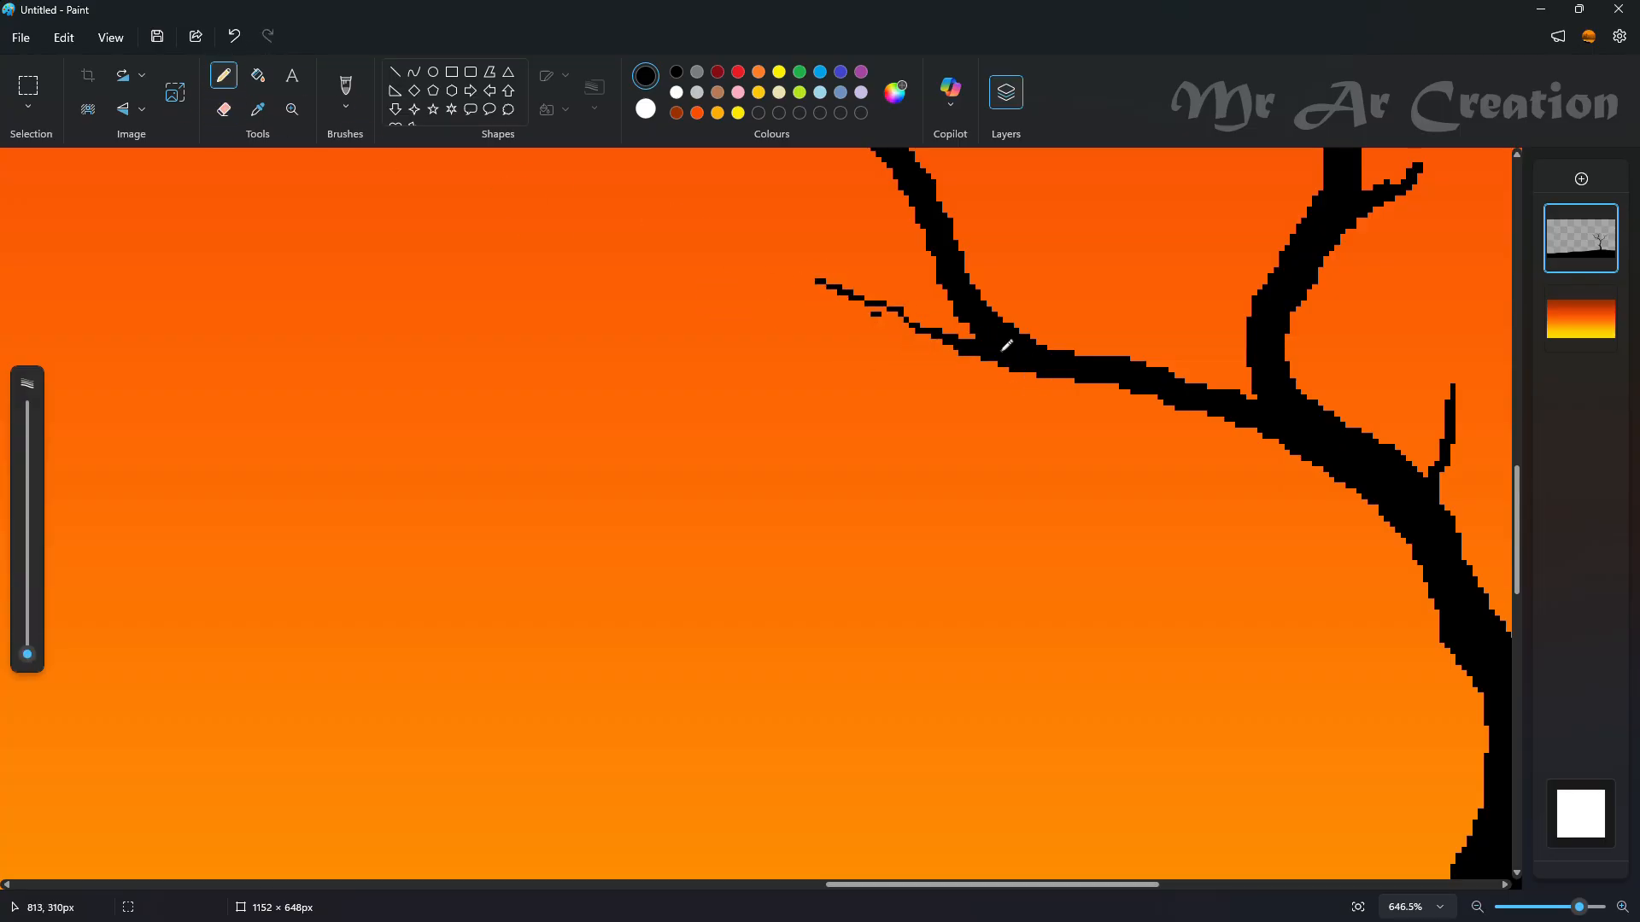
drag(733, 288, 894, 308)
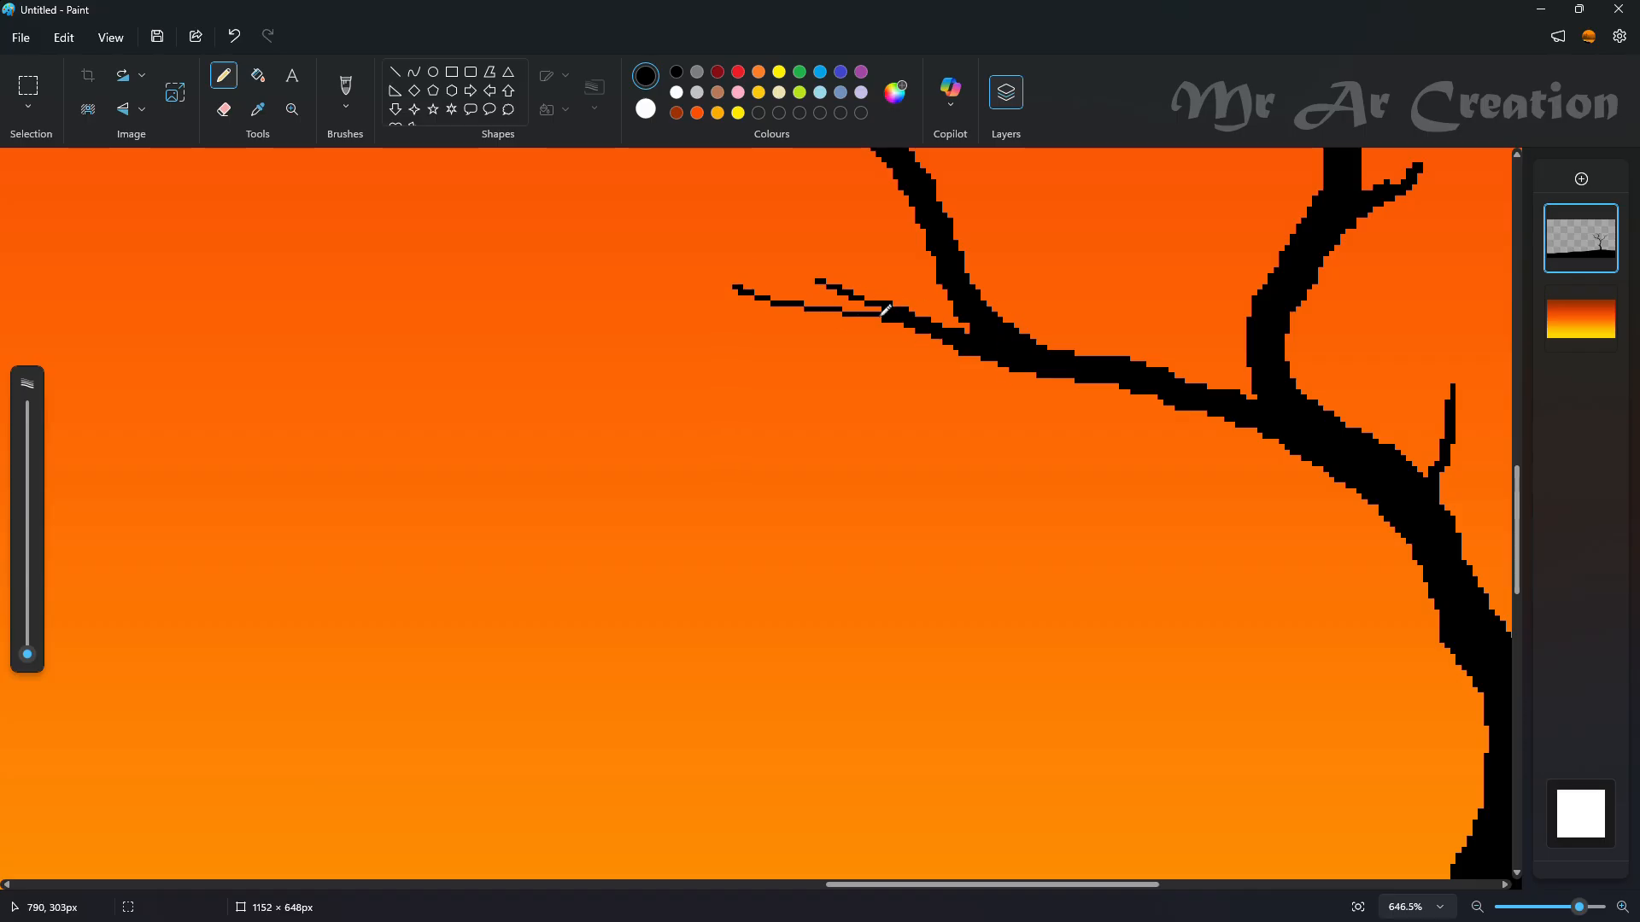
Switch from the pencil to the airbrush for spraying foliage
scroll(821, 304, down, 5)
scroll(1262, 530, up, 1)
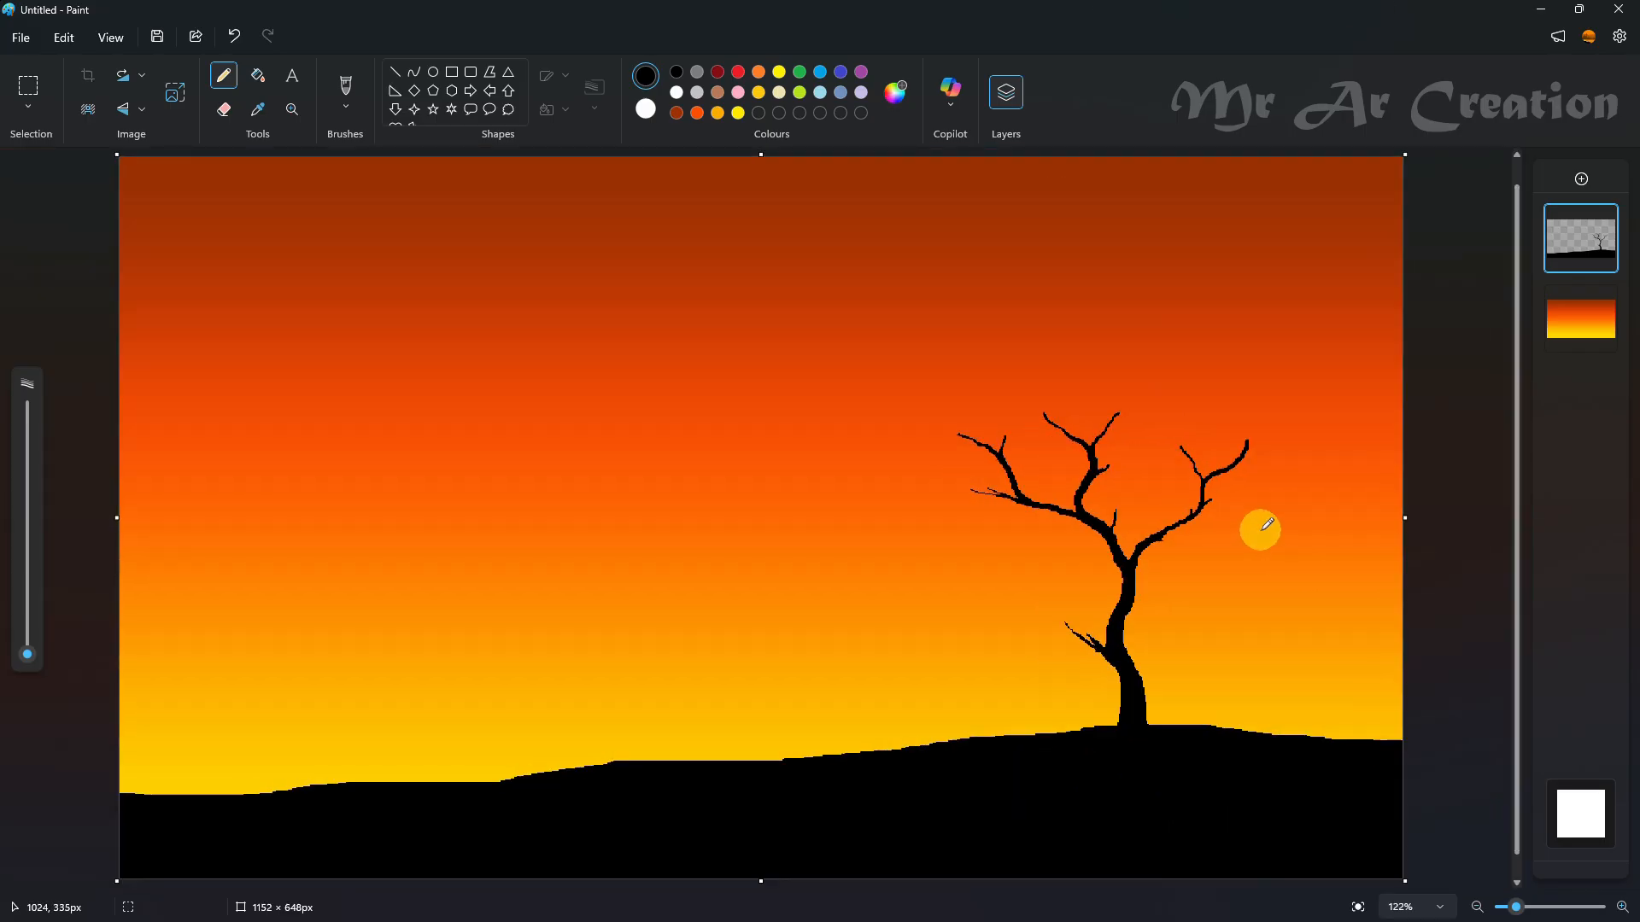
click(345, 93)
click(401, 275)
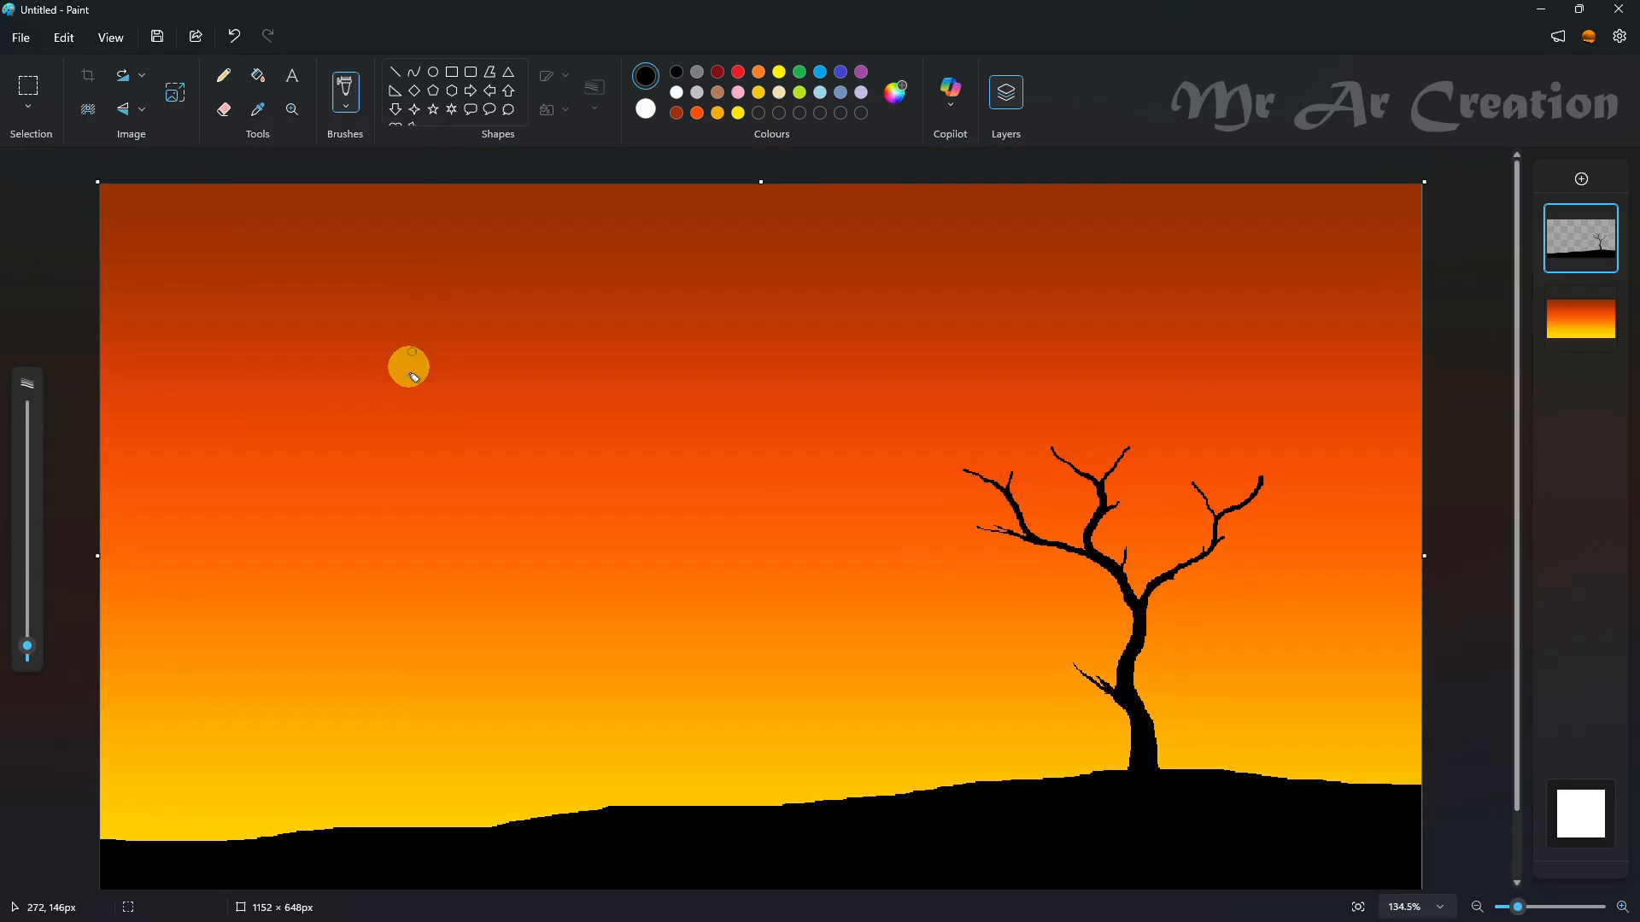
Select the tree's upper branches and squash them into a slightly lower, wider shape of 364 × 160 px
click(27, 83)
drag(897, 410, 1303, 618)
drag(1100, 410, 1103, 434)
drag(1304, 526, 1223, 549)
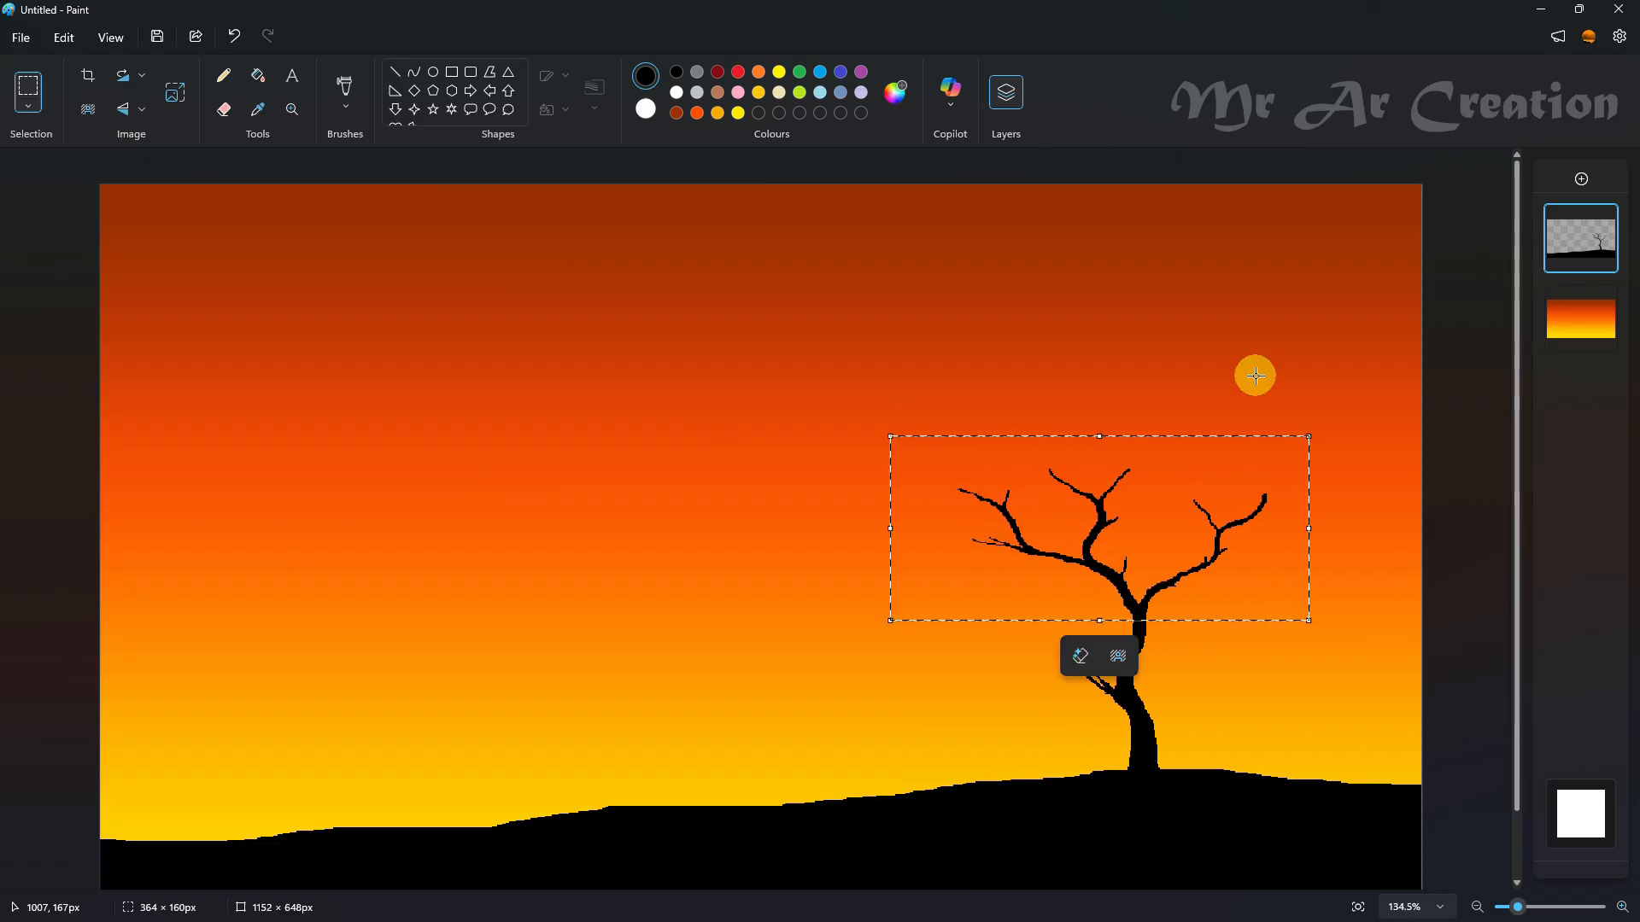
click(1255, 377)
Enlarge the airbrush and spray a flat, arched canopy of black foliage across the tips of the branches
scroll(971, 578, up, 3)
scroll(940, 414, down, 4)
click(341, 92)
drag(47, 626, 45, 620)
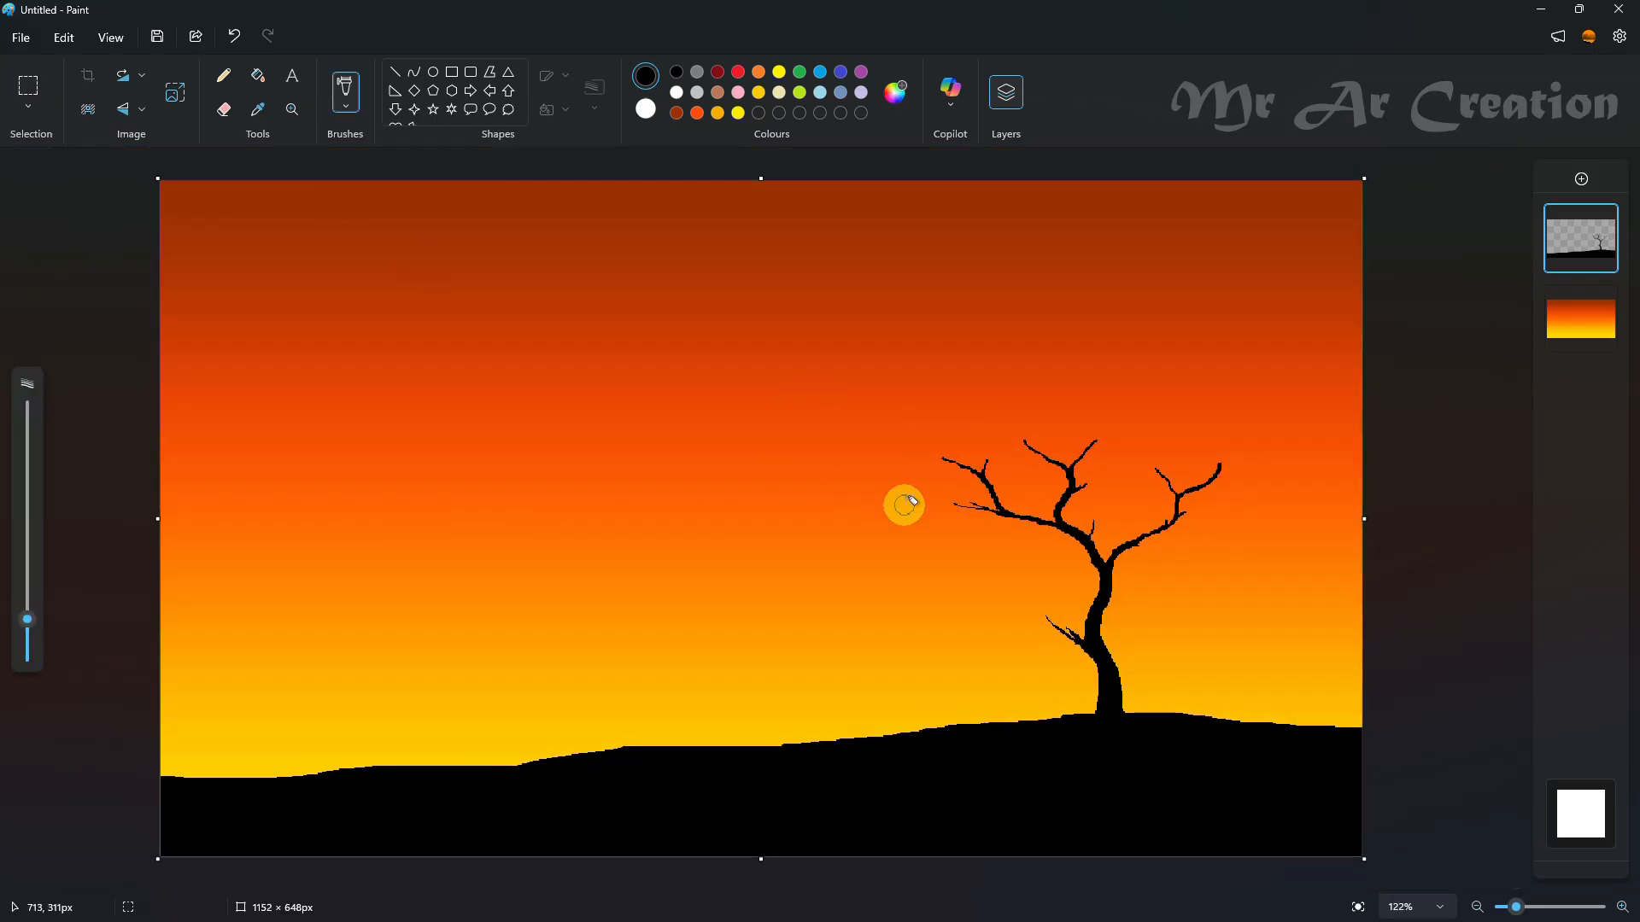
mouse_move(981, 476)
mouse_down()
mouse_move(955, 454)
mouse_move(941, 490)
mouse_move(962, 478)
mouse_move(949, 428)
mouse_move(963, 456)
mouse_move(1000, 435)
mouse_move(980, 429)
mouse_move(1060, 408)
mouse_move(1039, 444)
mouse_move(976, 422)
mouse_move(912, 486)
mouse_move(883, 474)
mouse_move(1042, 435)
mouse_move(933, 446)
mouse_move(936, 432)
mouse_move(1102, 417)
mouse_move(1028, 425)
mouse_move(1068, 431)
mouse_move(1107, 403)
mouse_move(1033, 403)
mouse_move(1228, 431)
mouse_up()
drag(1129, 415, 1220, 455)
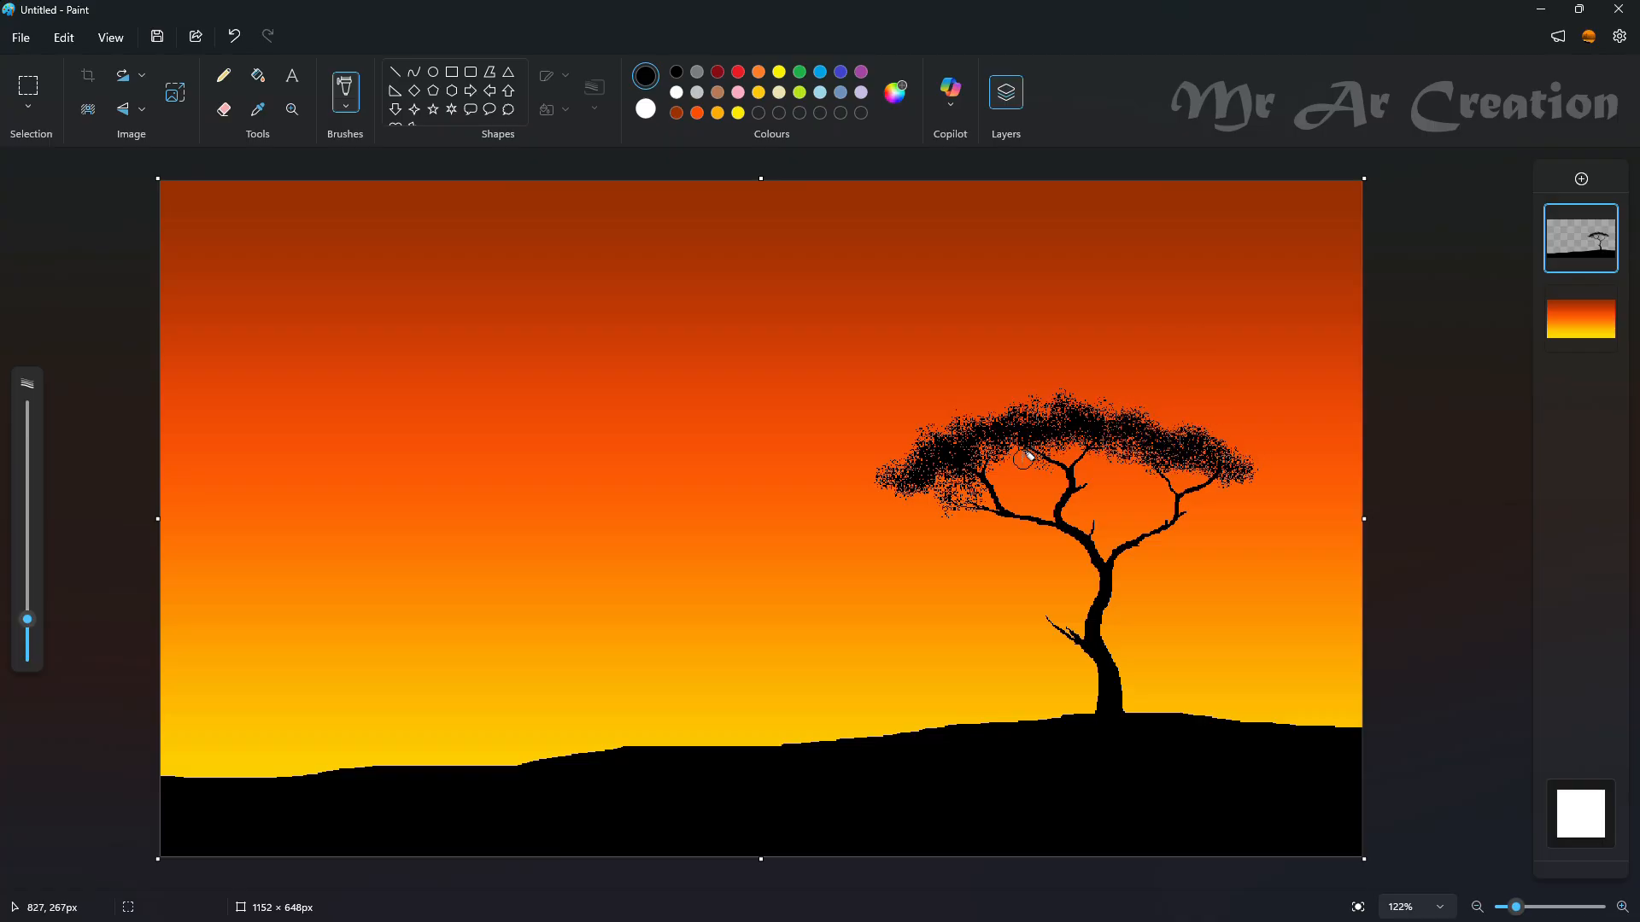
Thicken the canopy by spraying more foliage along its underside, right end and upper left edge
mouse_move(1025, 457)
mouse_down()
mouse_move(1021, 423)
mouse_move(1088, 438)
mouse_up()
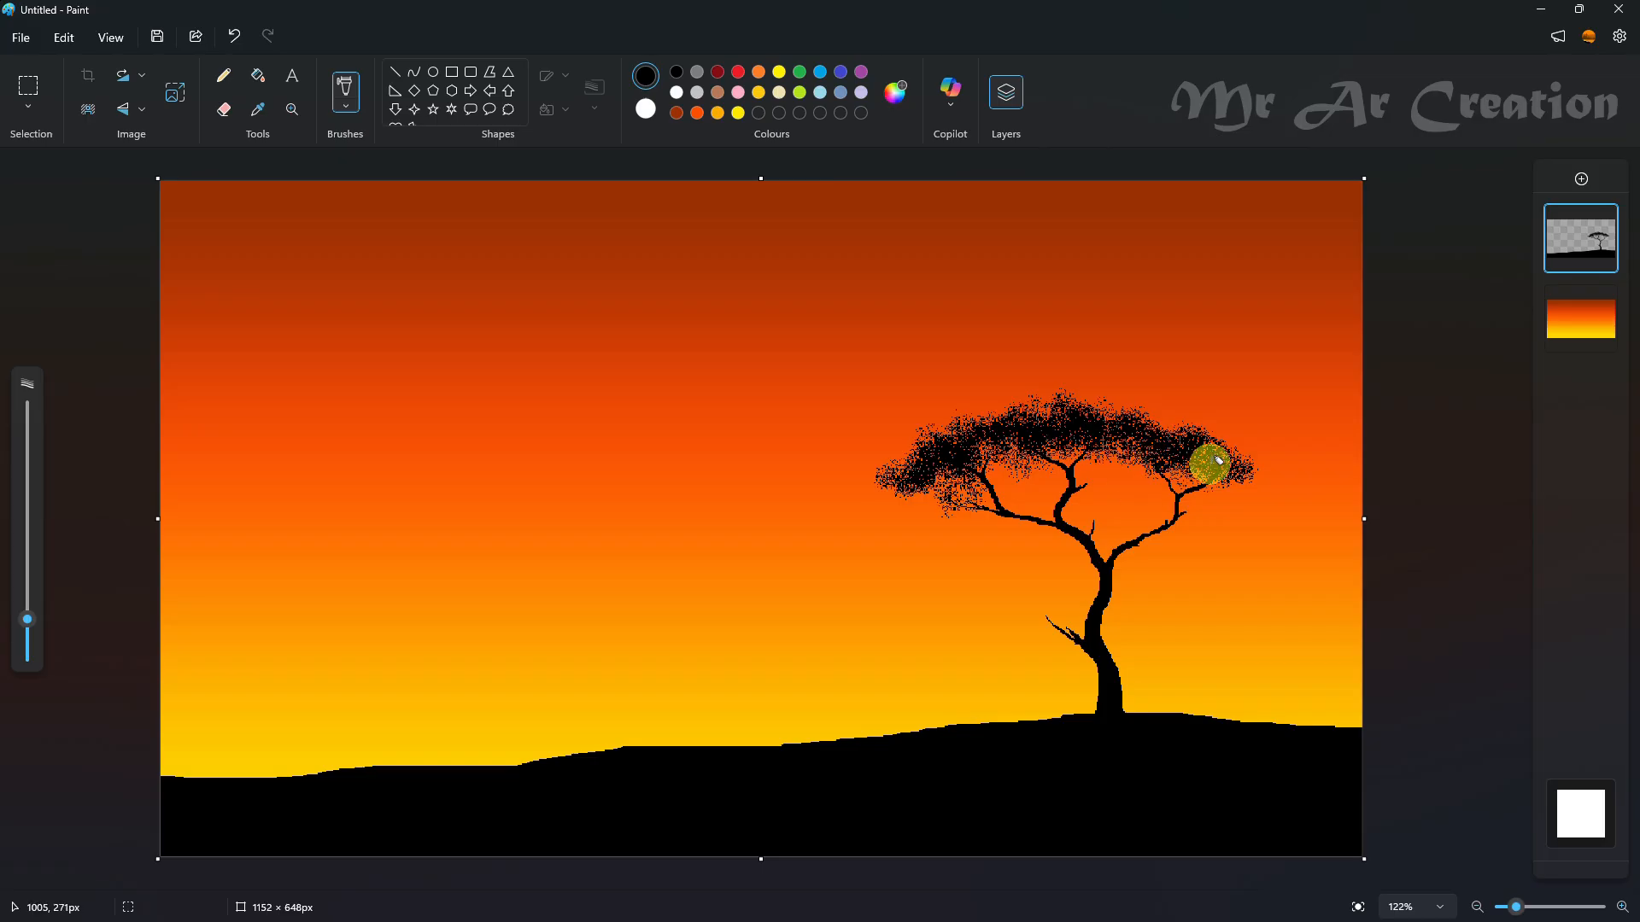
drag(1219, 460, 1235, 466)
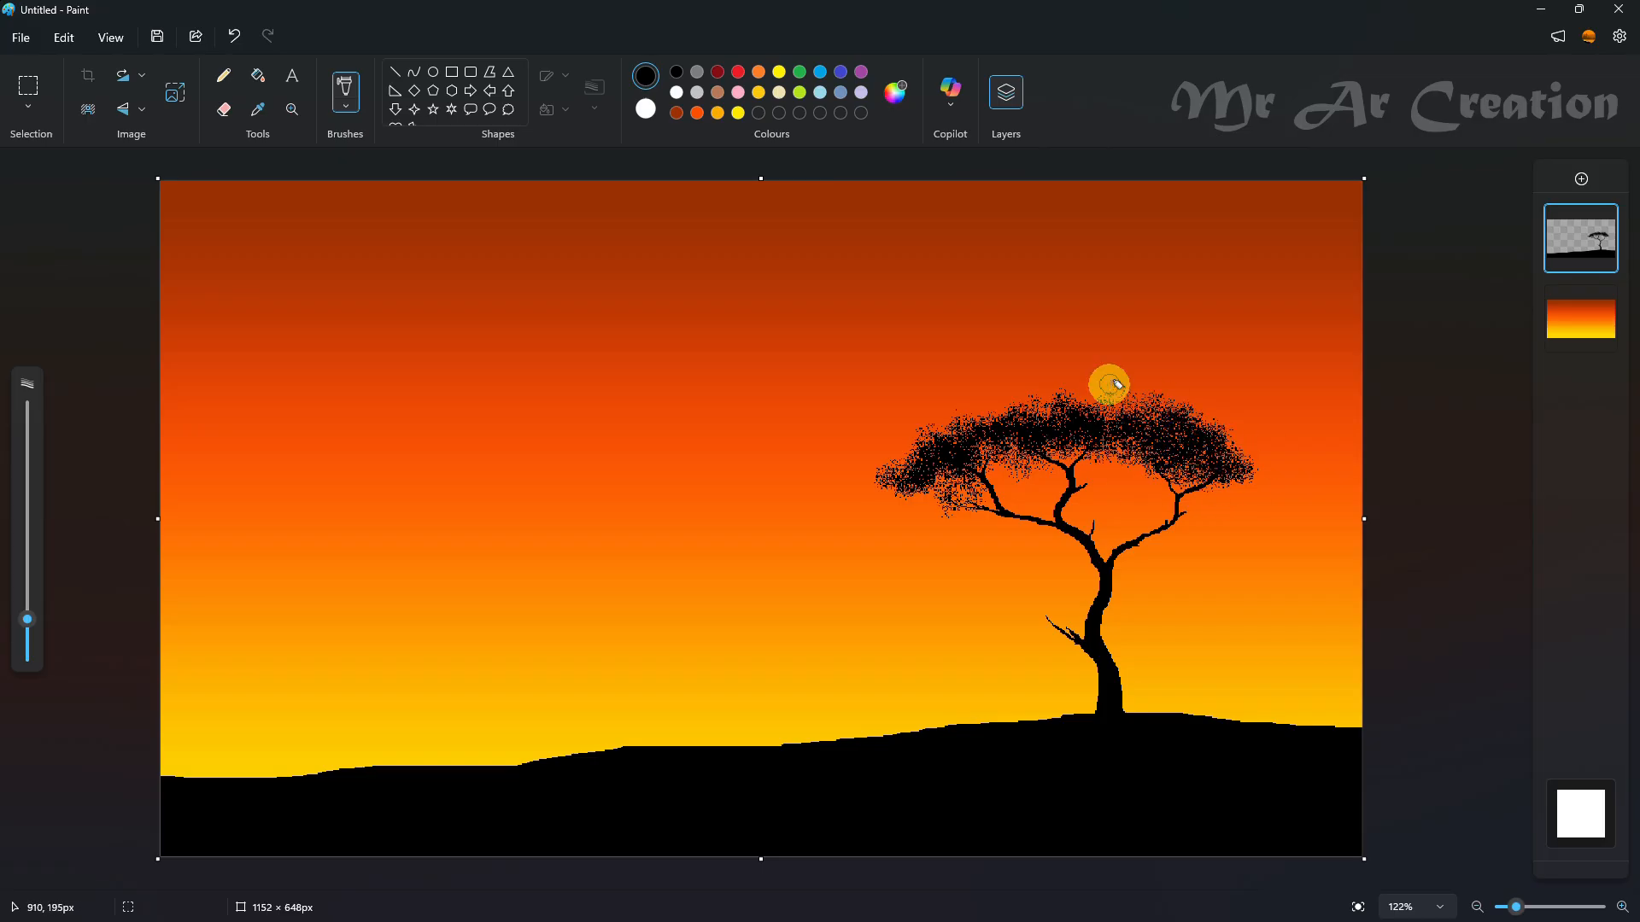
mouse_move(987, 419)
mouse_down()
mouse_move(932, 423)
mouse_move(968, 426)
mouse_up()
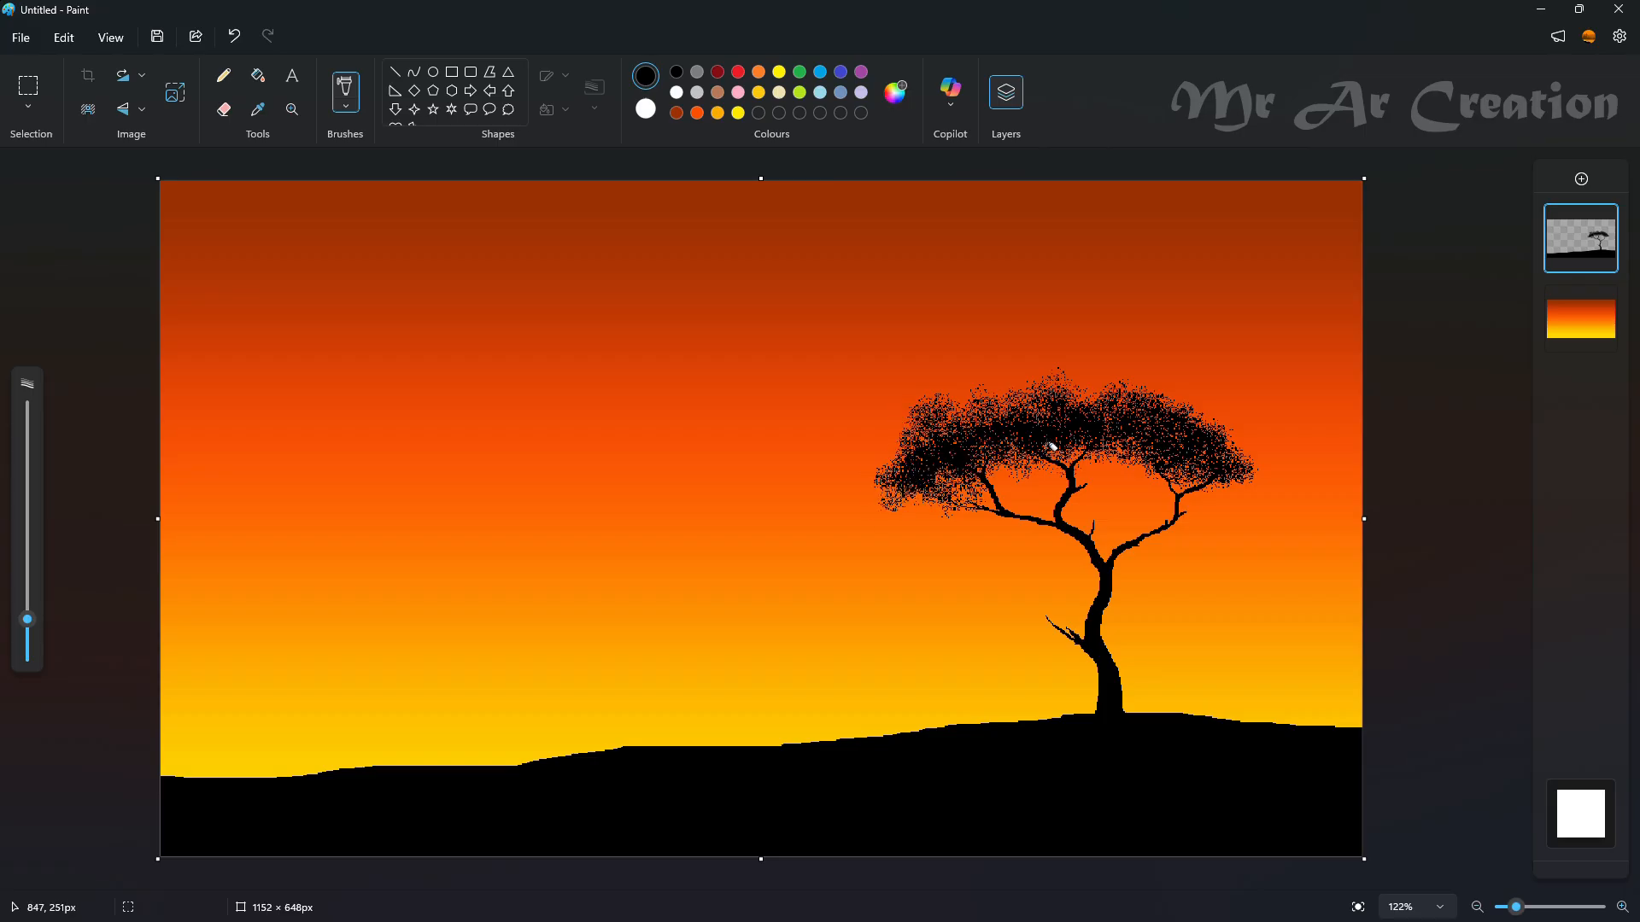
drag(1038, 463, 1098, 429)
Scatter looser foliage around the canopy's edges with a larger airbrush, and reduce the brush size to darken its left part
drag(40, 603, 35, 585)
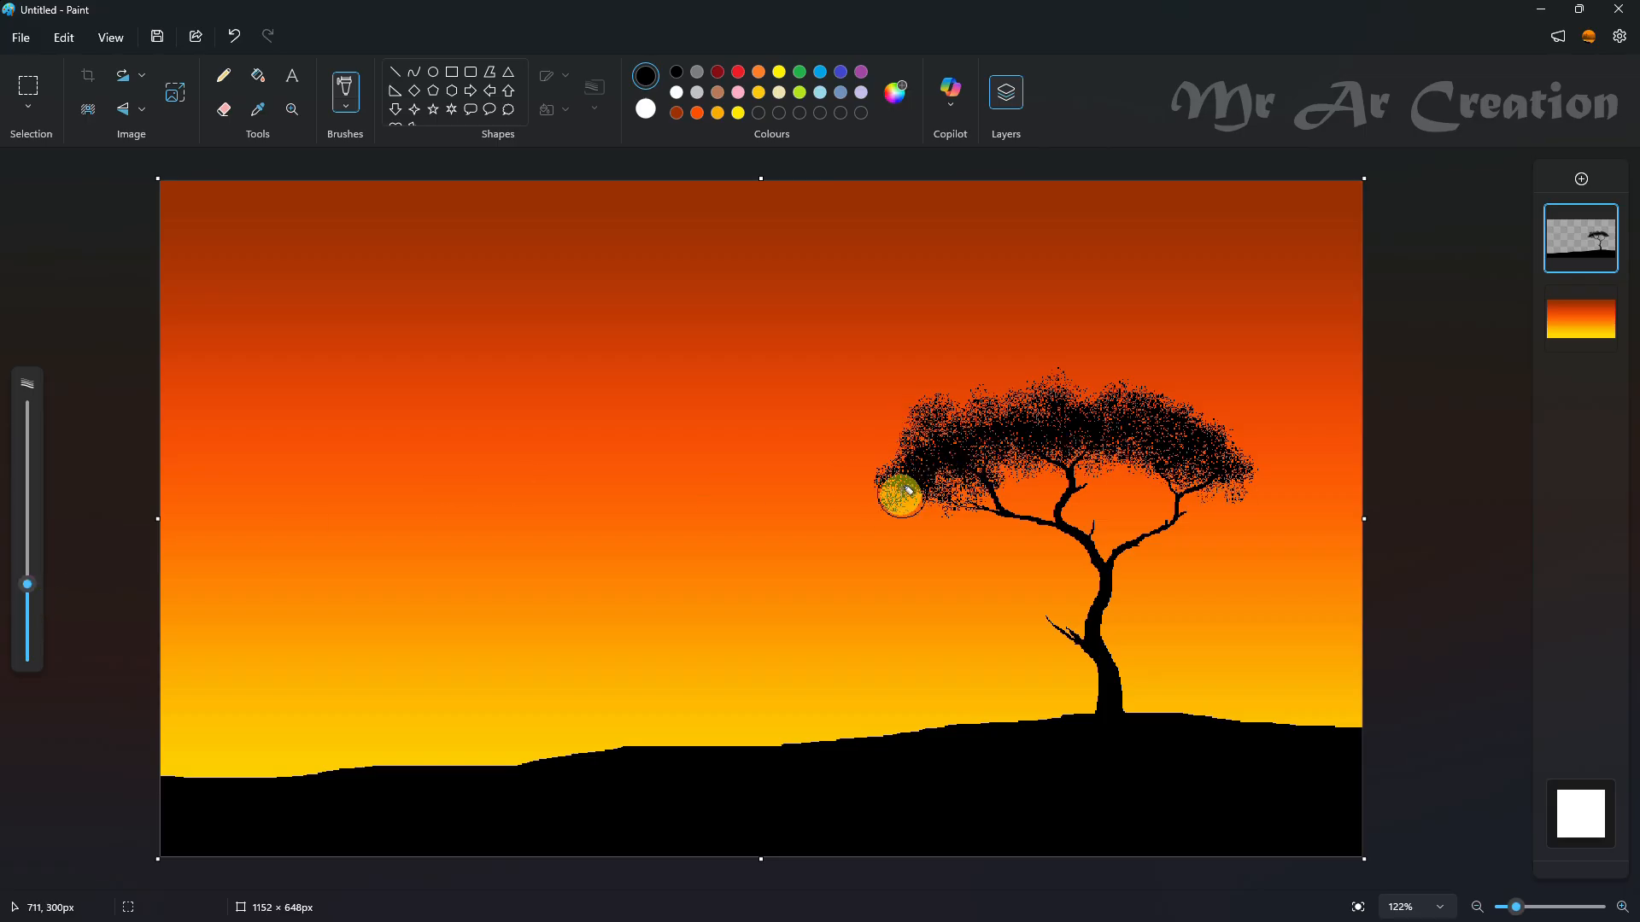
mouse_move(900, 495)
mouse_down()
mouse_move(1004, 492)
mouse_move(908, 432)
mouse_move(916, 468)
mouse_up()
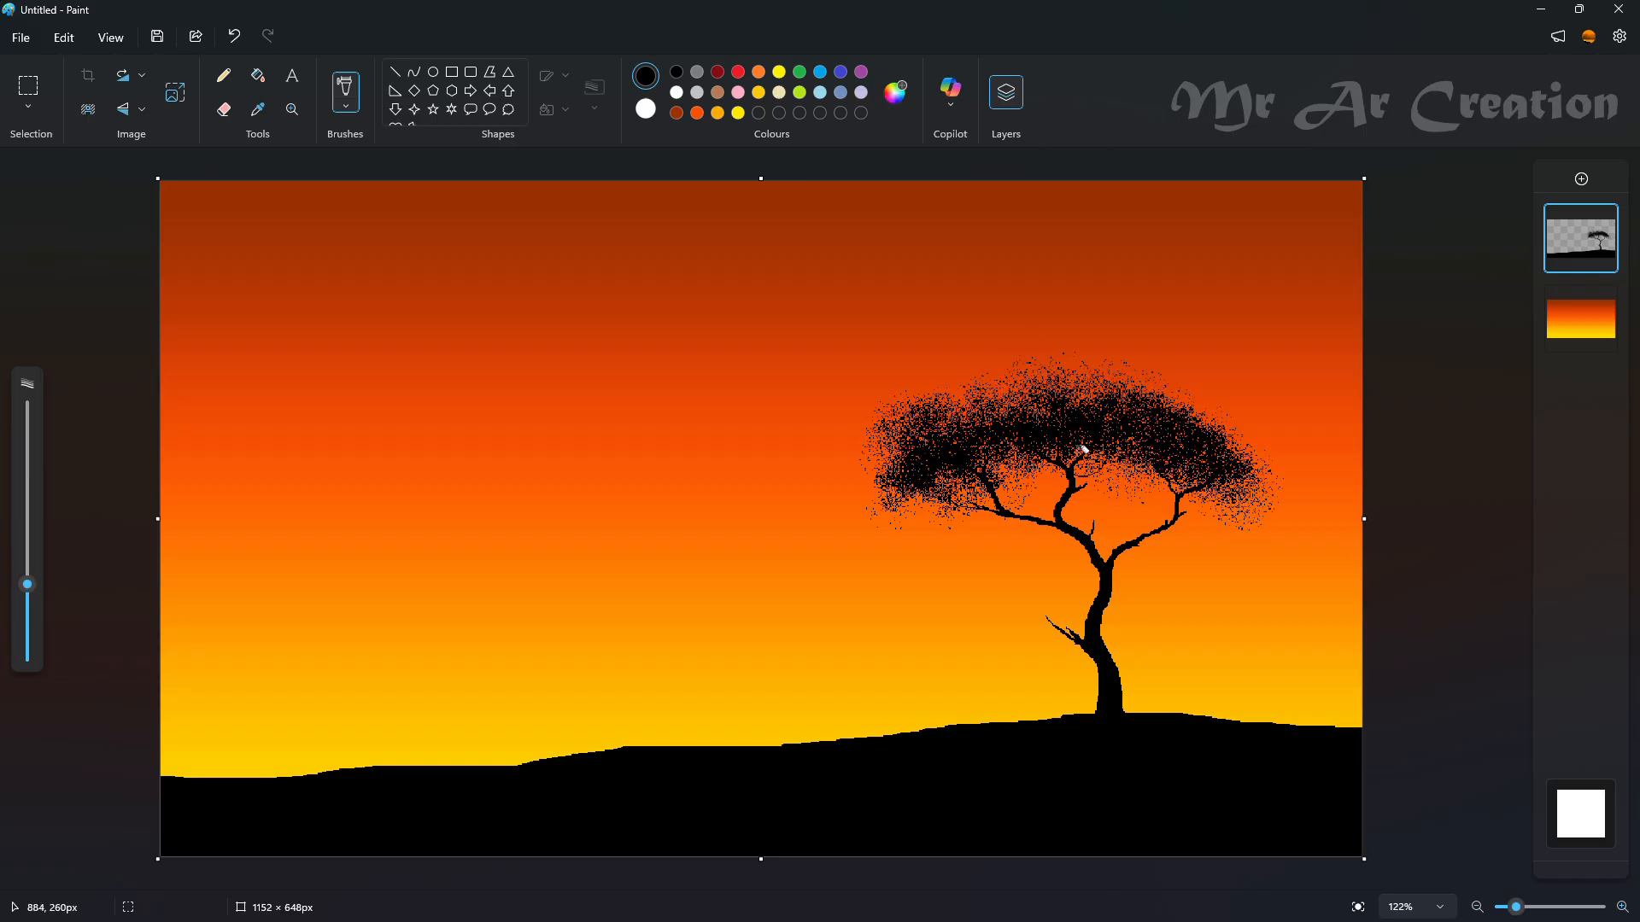
drag(27, 584, 28, 616)
click(956, 455)
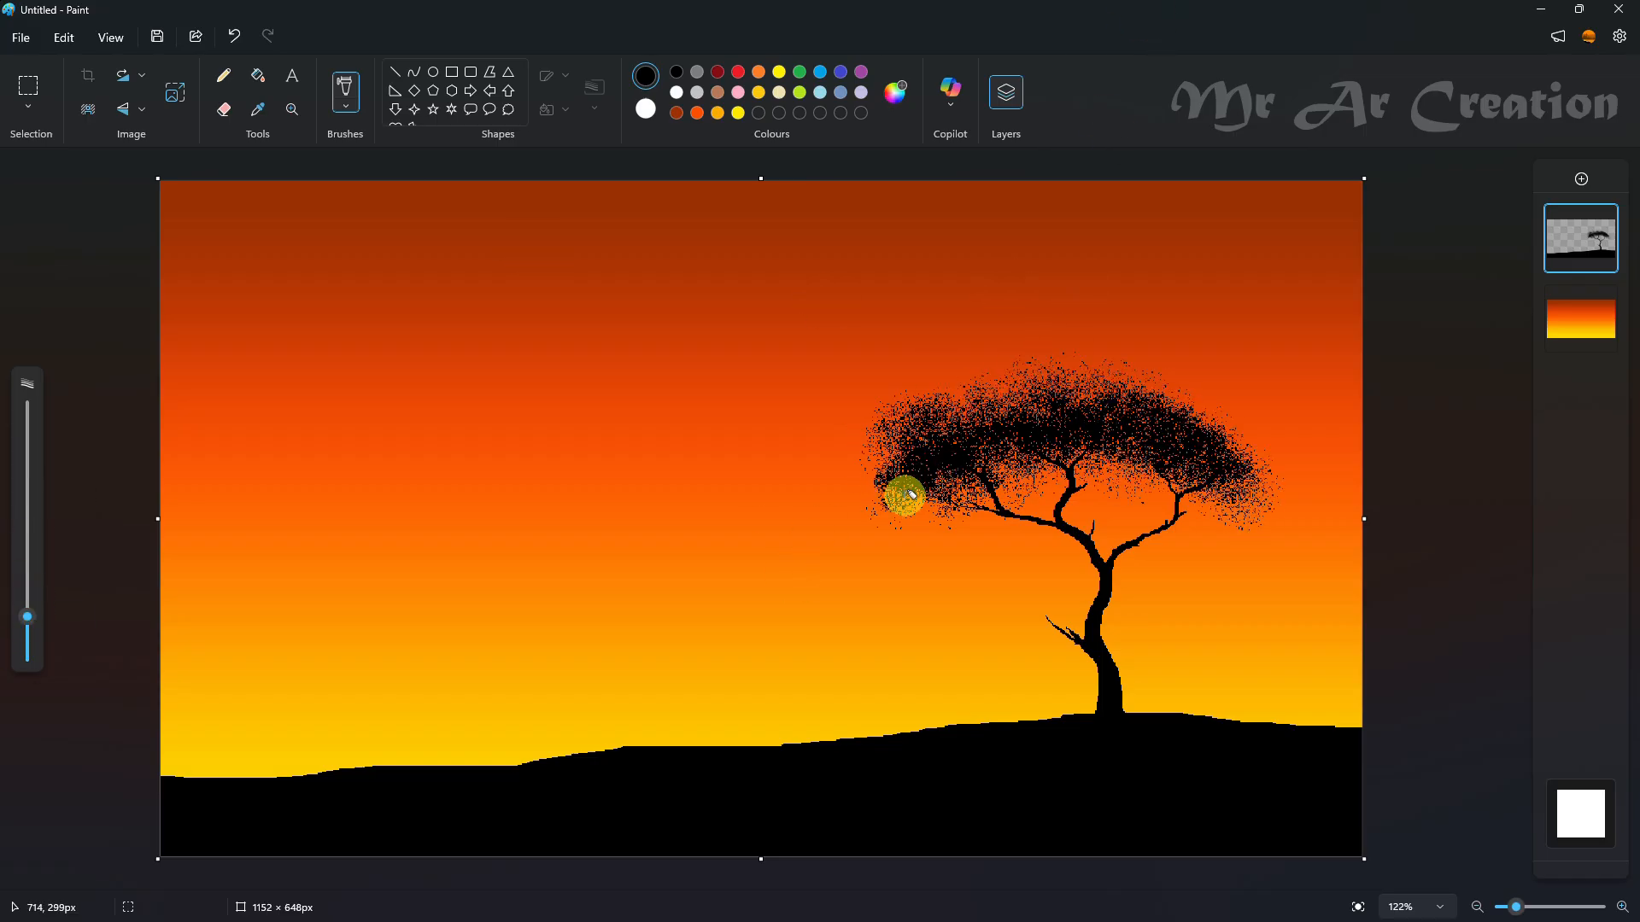
Spray more black foliage through the tree's canopy, raising its crown and filling the upper edge
mouse_move(1109, 459)
mouse_down()
mouse_move(1178, 434)
mouse_move(1150, 463)
mouse_move(1244, 475)
mouse_up()
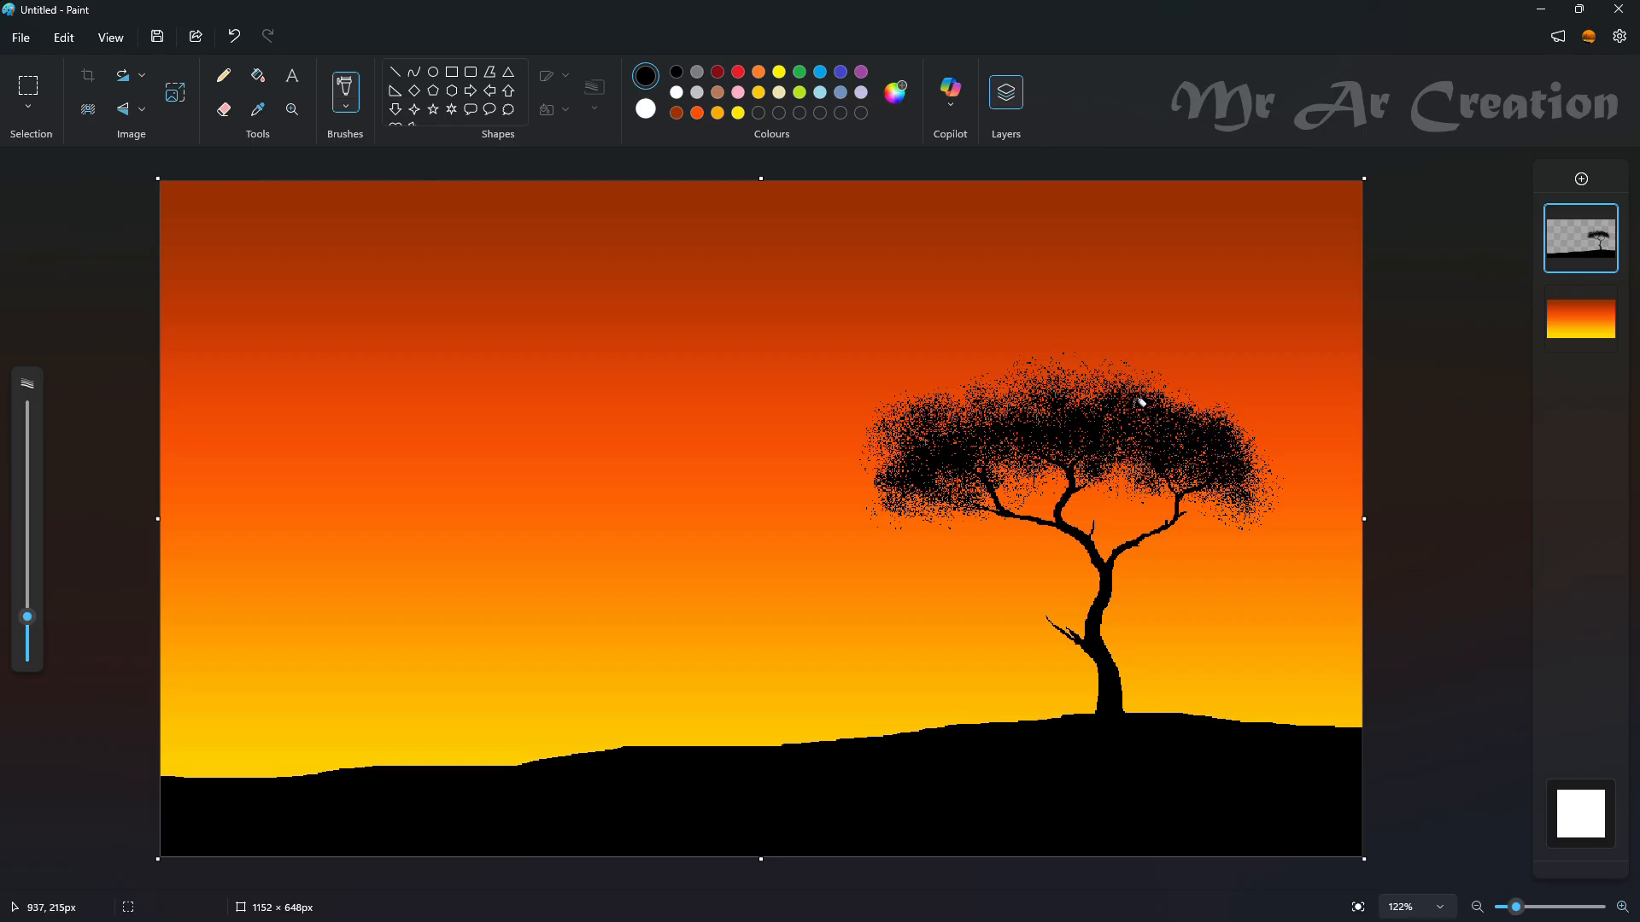
drag(1077, 399, 1028, 426)
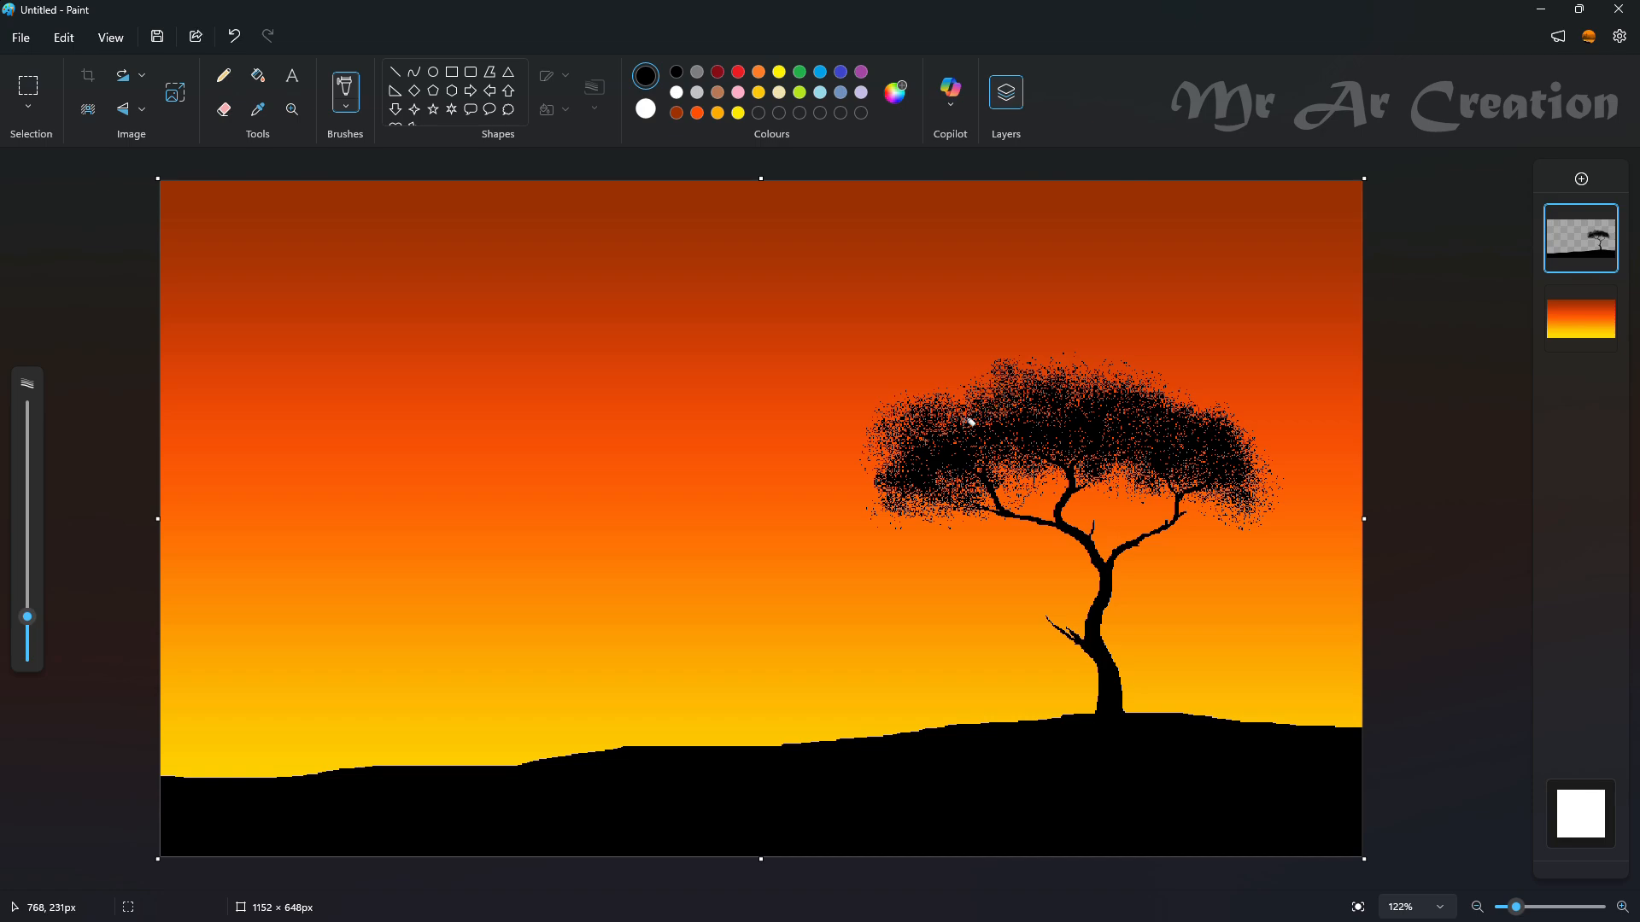
mouse_move(1211, 460)
mouse_down()
mouse_move(1198, 463)
mouse_move(1197, 392)
mouse_move(1239, 423)
mouse_up()
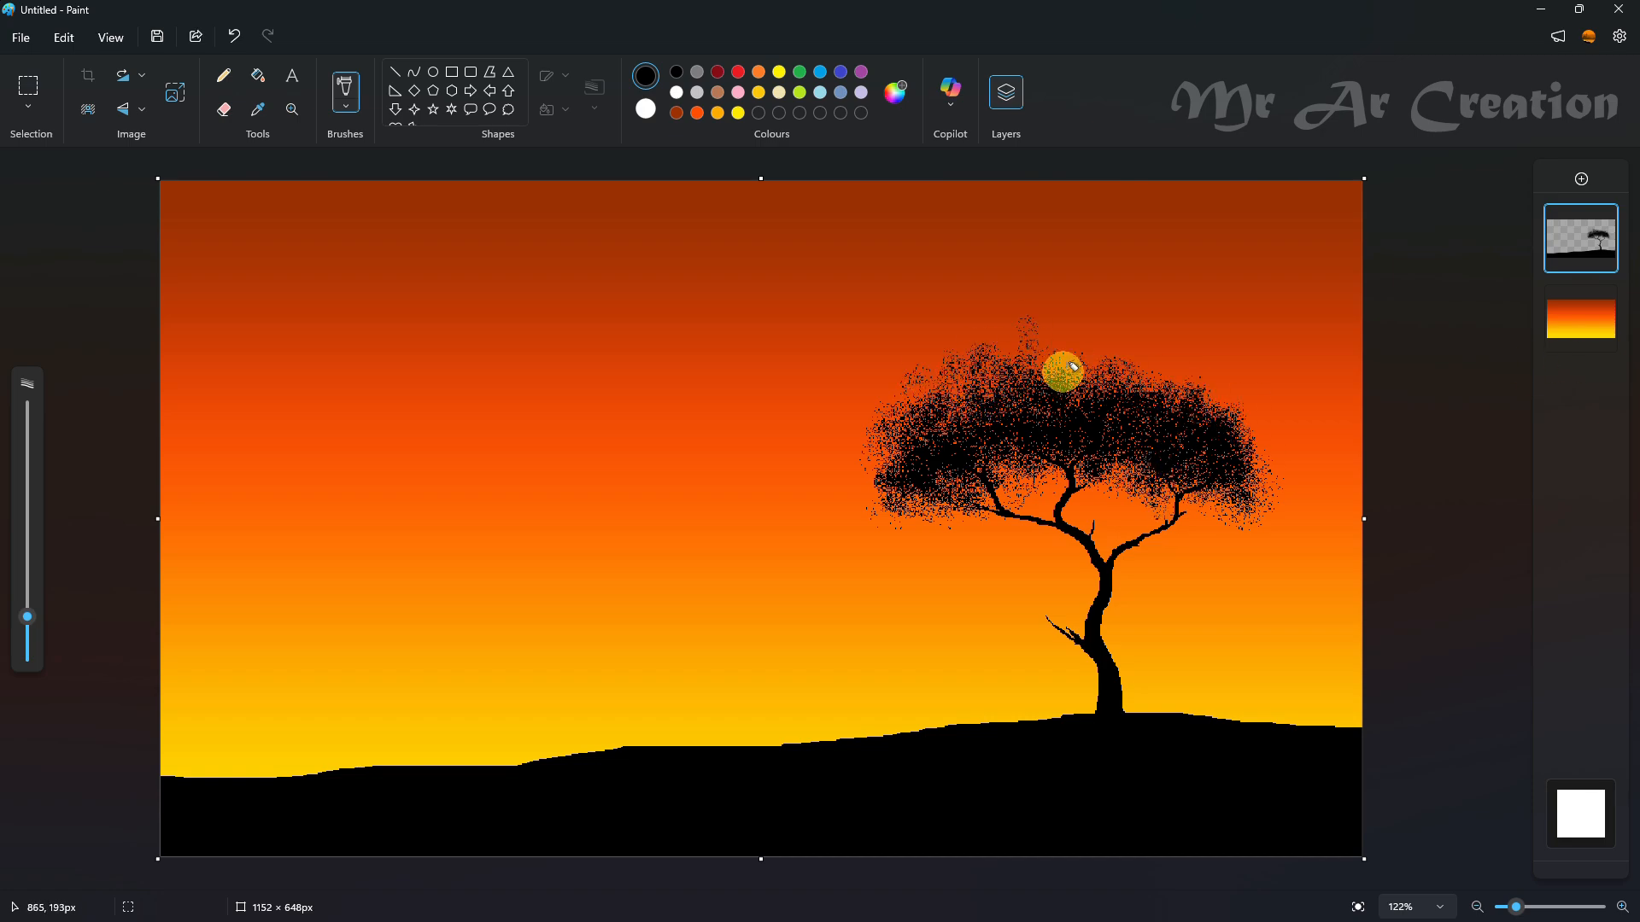
drag(1038, 345, 1303, 463)
On a new layer placed beneath the tree layer, draw a solid white sun about 154 × 154 px at the left end of the horizon
click(433, 72)
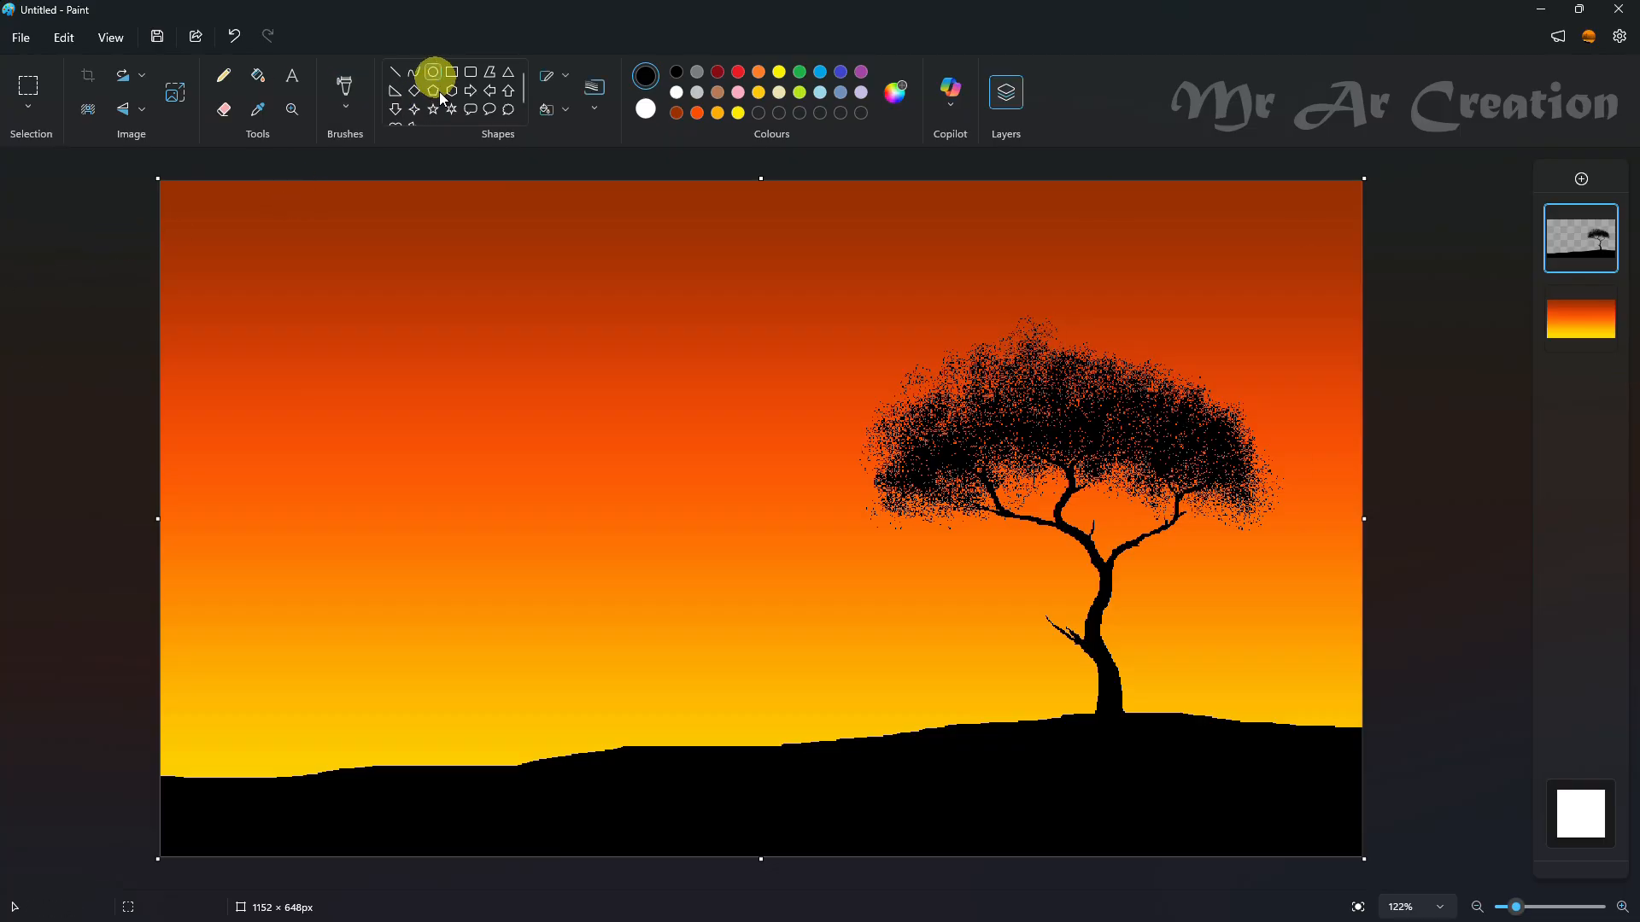
click(1581, 179)
drag(309, 660, 477, 816)
click(647, 109)
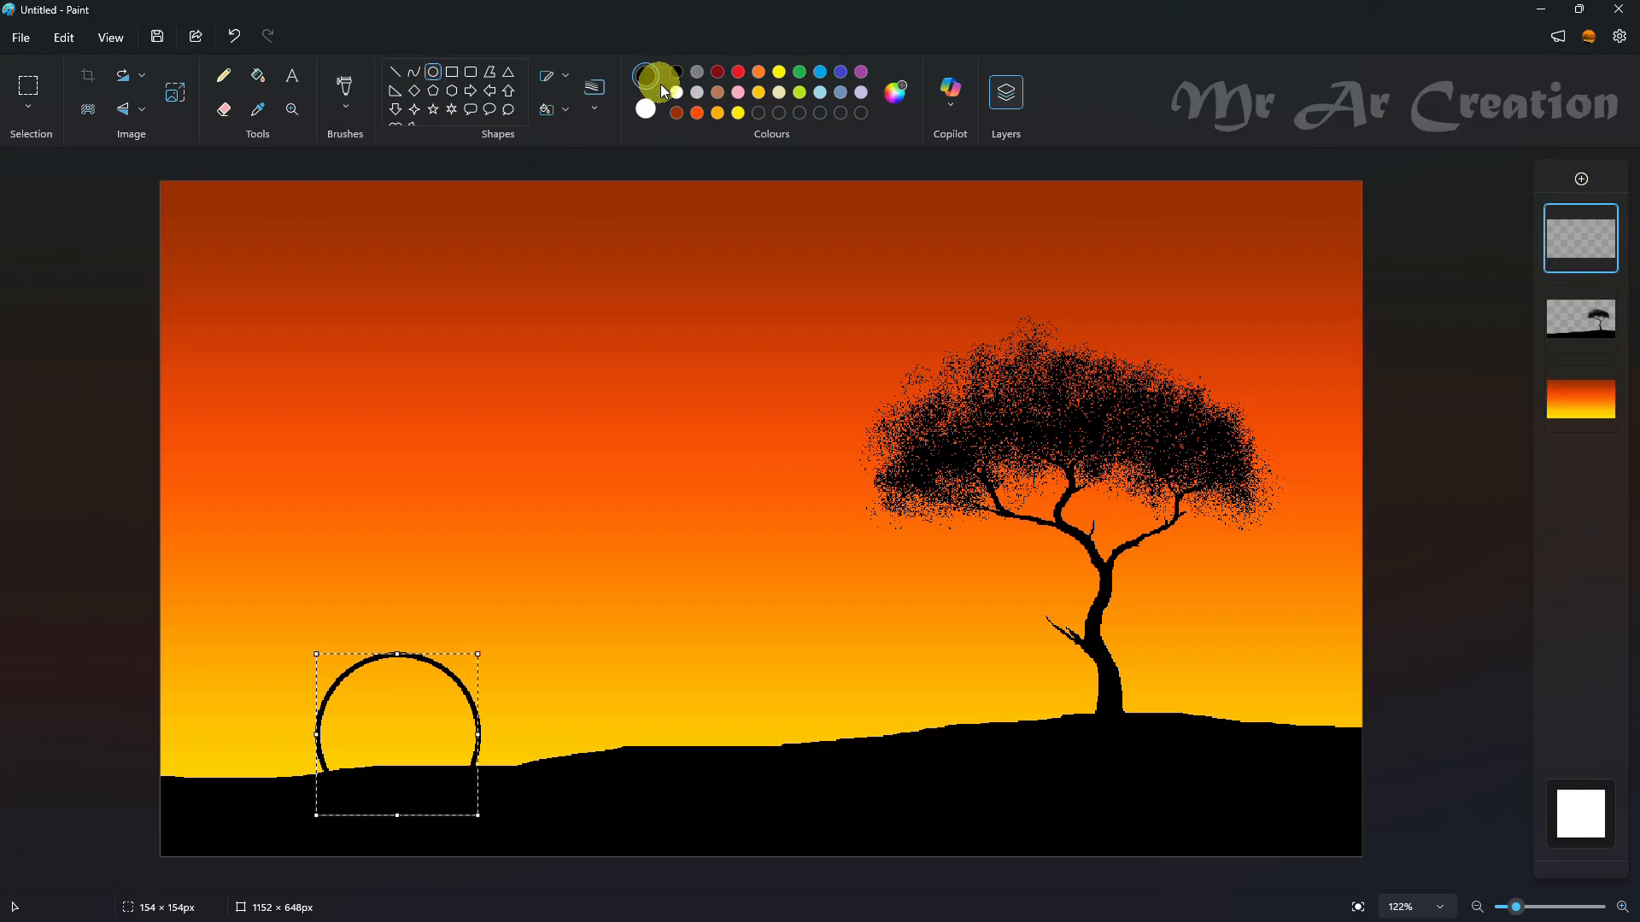
click(676, 92)
click(550, 113)
click(530, 186)
click(1162, 283)
drag(1575, 268, 1570, 313)
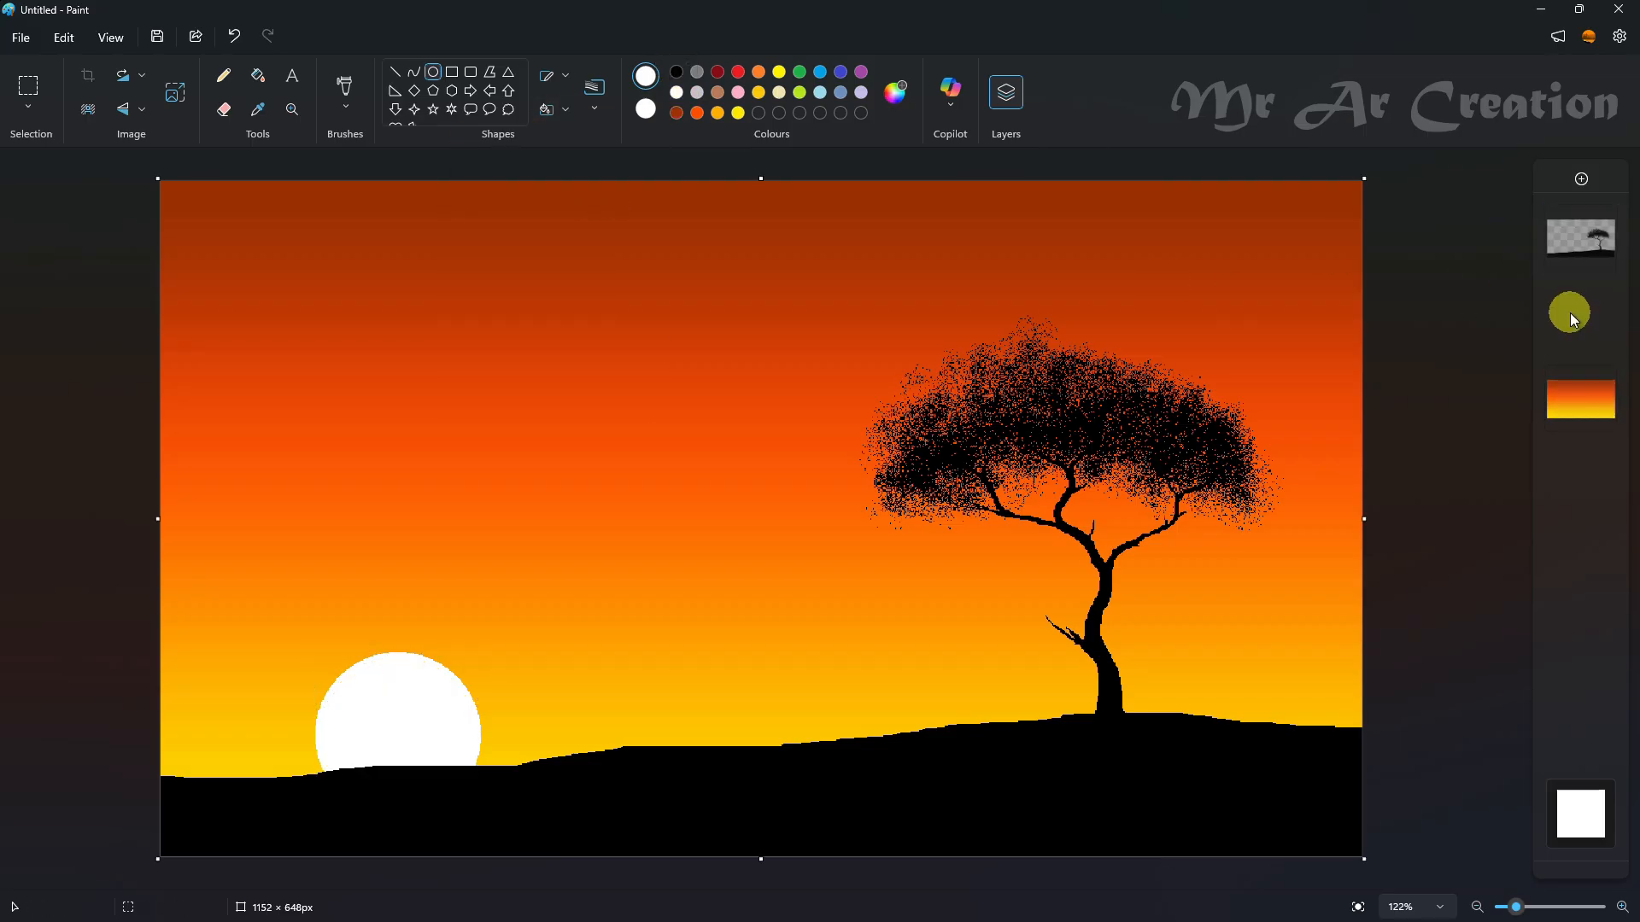
Switch to the blank Paint window, show its layers and make the canvas background transparent
key(super)
mouse_move(1091, 904)
click(1023, 832)
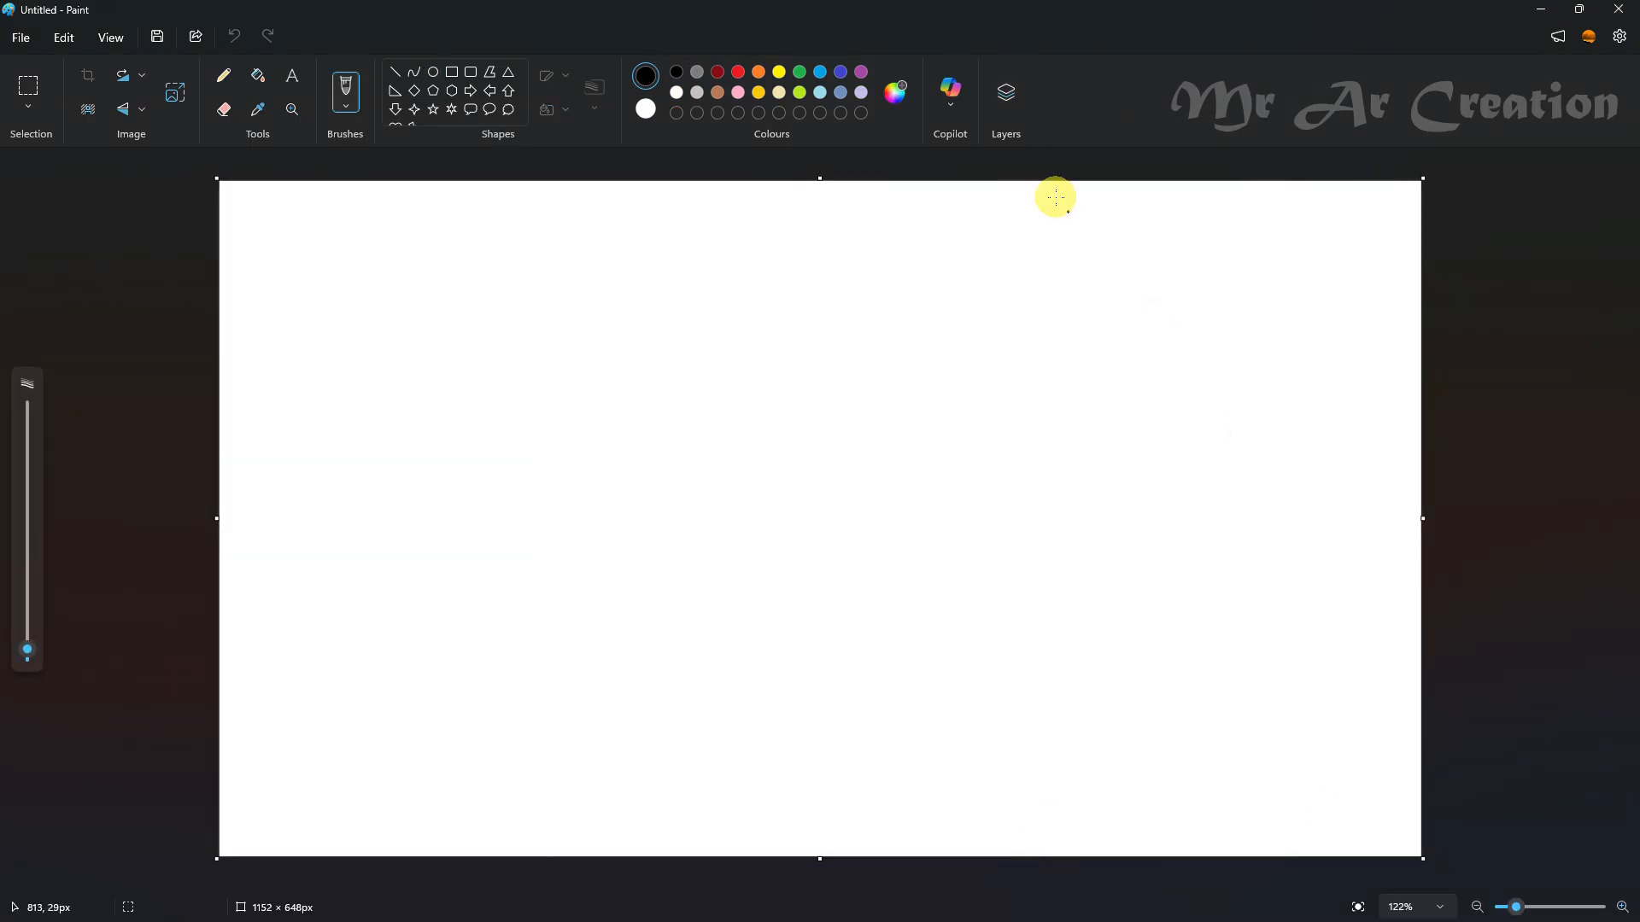
click(1006, 93)
click(1595, 799)
Paint a white blob in the middle of the transparent canvas with a large brush
click(677, 93)
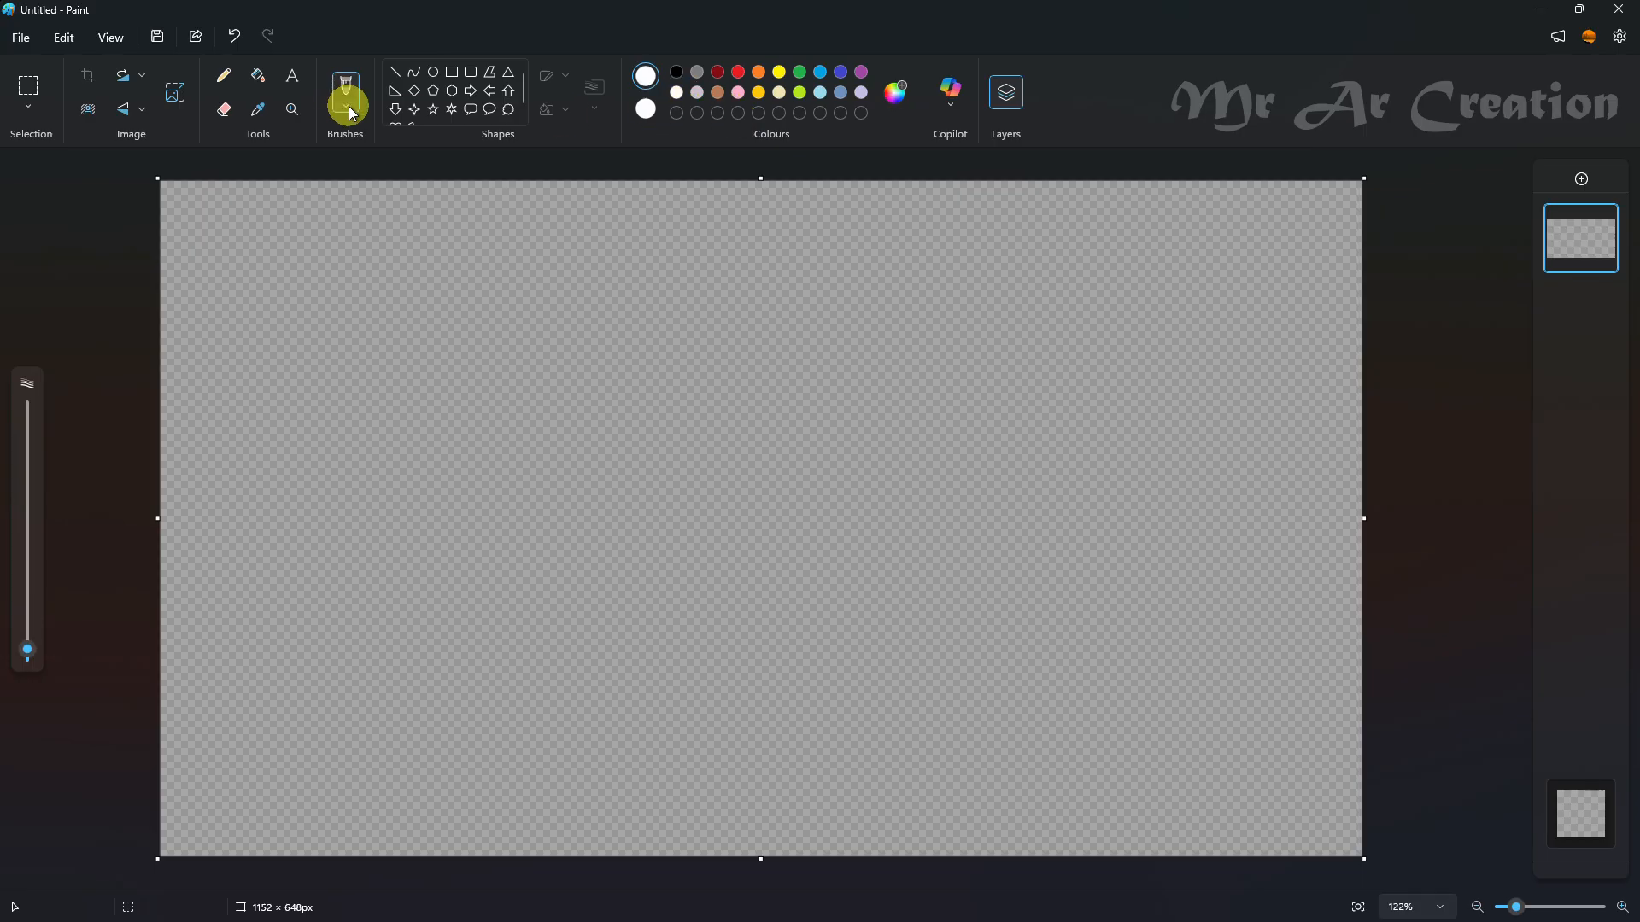
click(349, 107)
click(345, 299)
drag(27, 649, 27, 536)
mouse_move(771, 528)
mouse_down()
mouse_move(782, 568)
mouse_move(758, 486)
mouse_move(775, 567)
mouse_move(751, 566)
mouse_move(855, 513)
mouse_move(712, 431)
mouse_move(658, 549)
mouse_up()
click(895, 92)
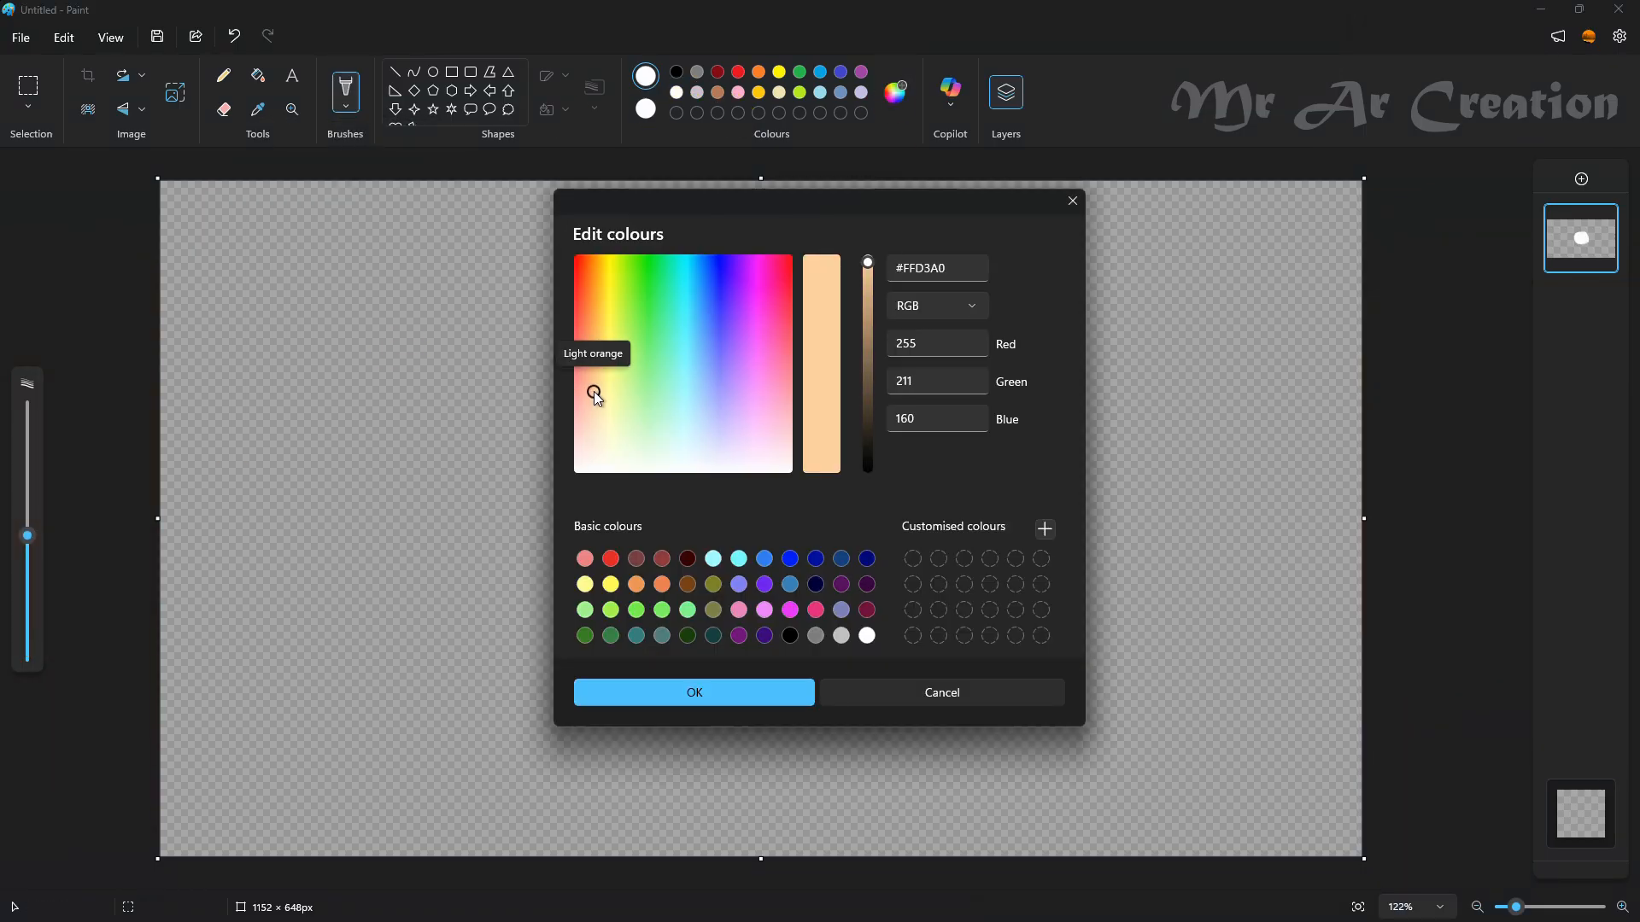
mouse_move(594, 392)
mouse_down()
mouse_move(703, 427)
mouse_move(820, 638)
mouse_move(611, 531)
mouse_move(789, 382)
mouse_move(910, 562)
mouse_move(758, 616)
mouse_move(673, 413)
mouse_move(786, 605)
mouse_move(588, 457)
mouse_move(648, 629)
mouse_move(780, 320)
mouse_move(894, 395)
mouse_move(635, 576)
mouse_up()
click(680, 701)
key(ctrl+z)
Paint a light-yellow ring around the white centre and soften their border with a cream colour sampled from its edge
click(779, 93)
click(257, 109)
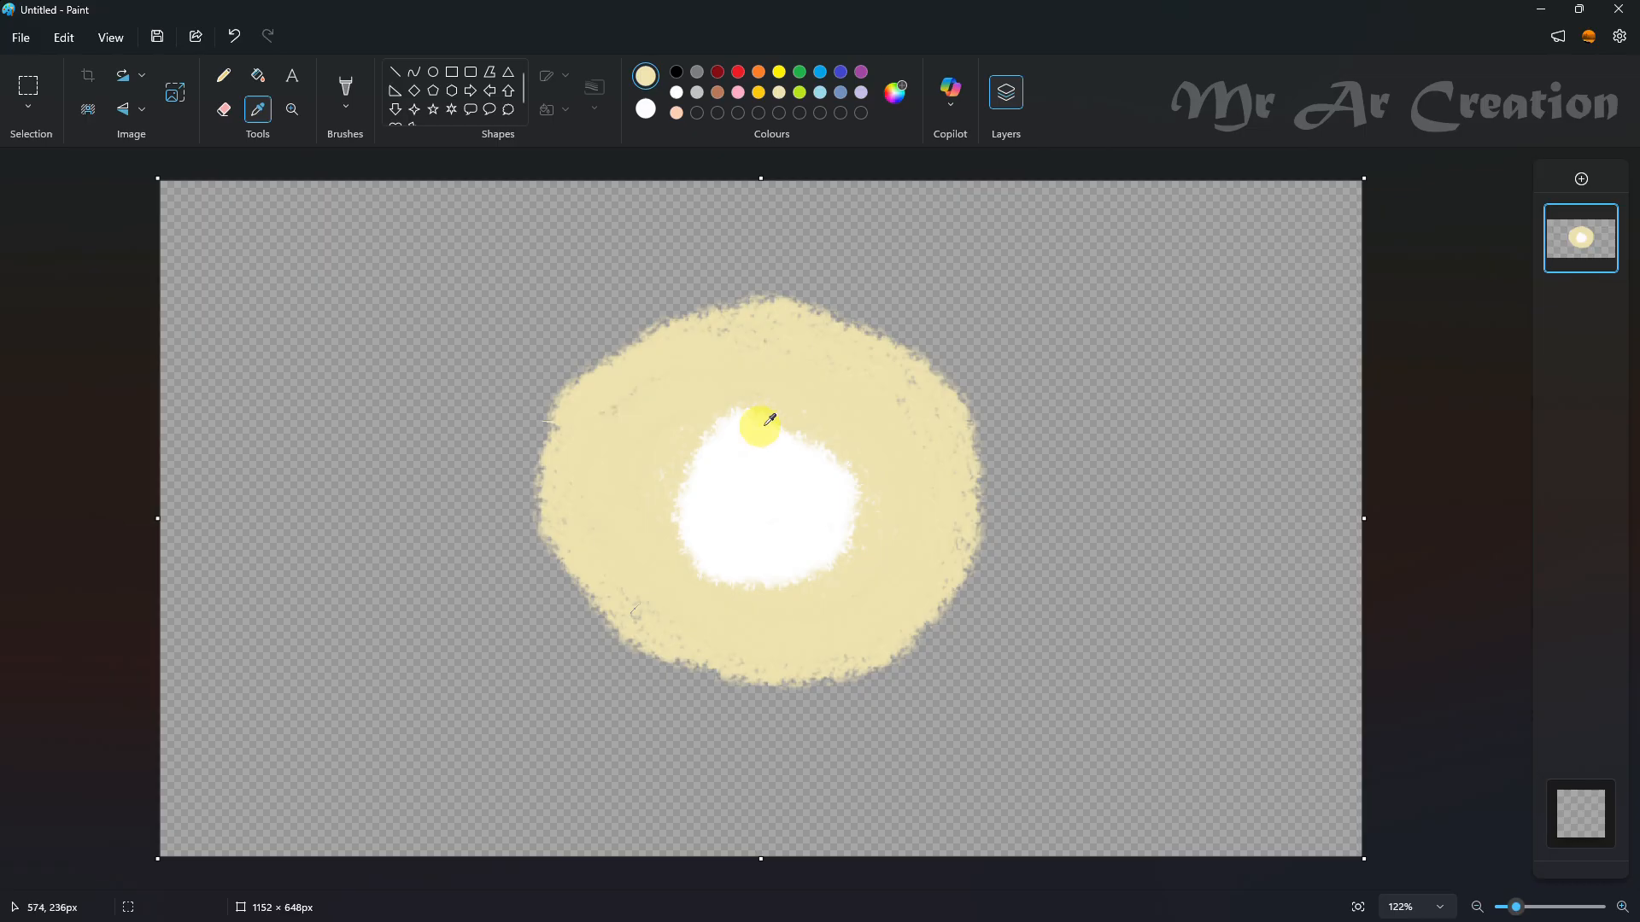
click(760, 426)
click(258, 109)
scroll(711, 488, up, 3)
click(732, 423)
mouse_move(732, 423)
mouse_down()
mouse_move(666, 330)
mouse_move(875, 646)
mouse_move(795, 311)
mouse_move(888, 585)
mouse_up()
scroll(868, 376, down, 4)
Blur the glow horizontally by resizing the image to 11 px wide and back to 1152 px, without keeping the aspect ratio
click(174, 92)
click(833, 381)
click(773, 448)
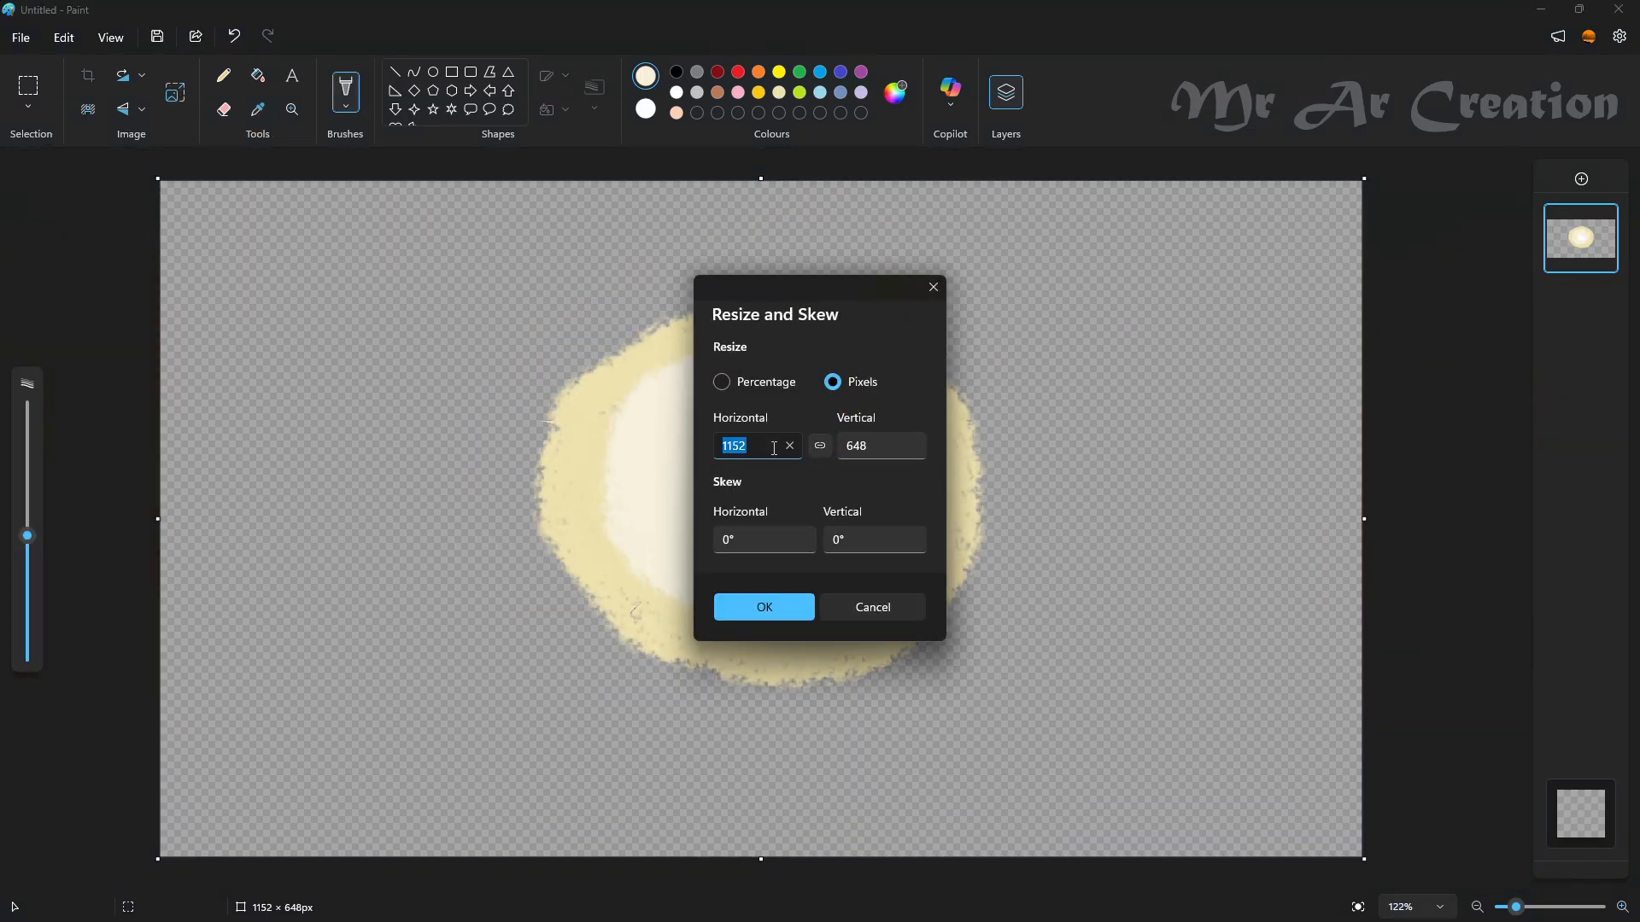
text(11)
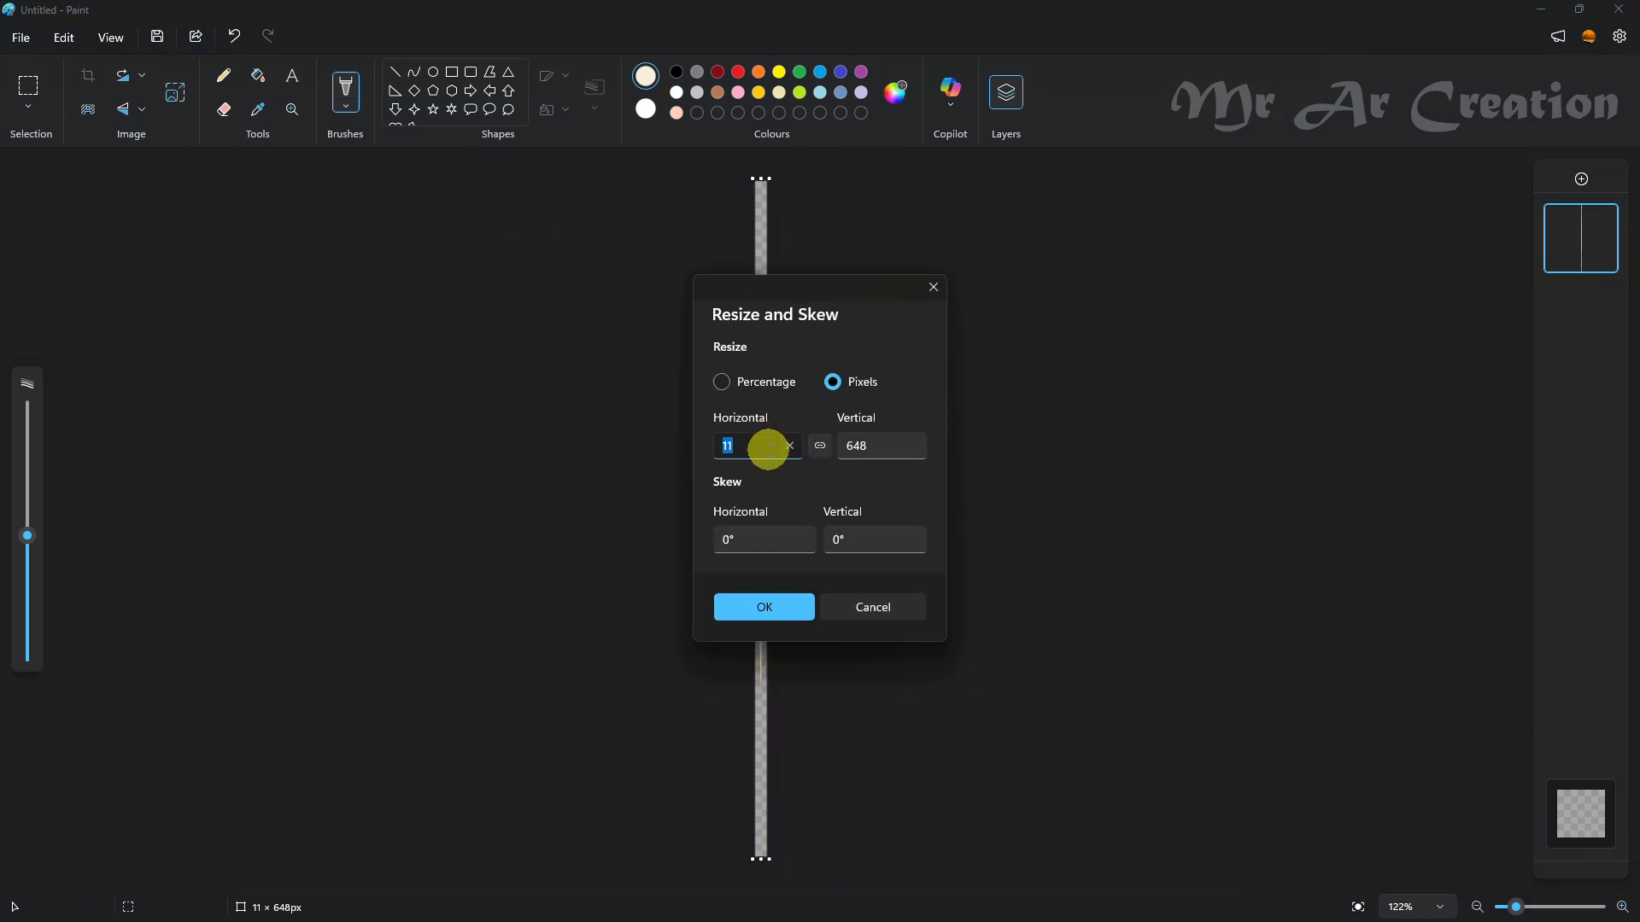
click(763, 608)
Blur the glow vertically by resizing the image to 11 px high and back to 648 px
click(175, 92)
click(854, 437)
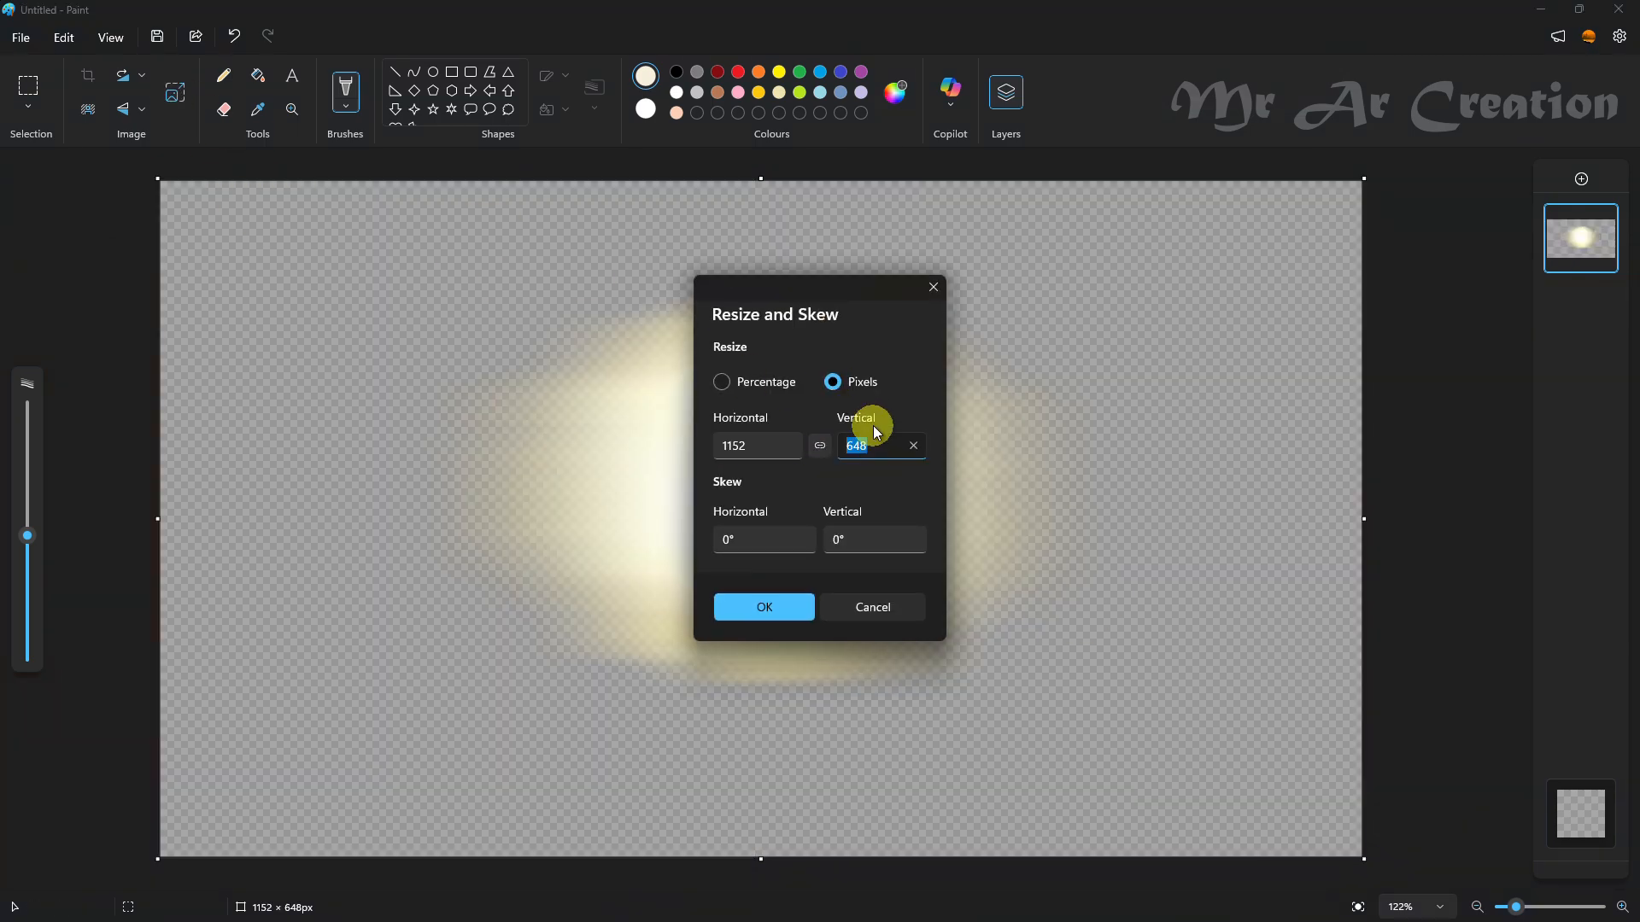
text(11)
click(764, 607)
click(175, 92)
click(833, 382)
click(854, 440)
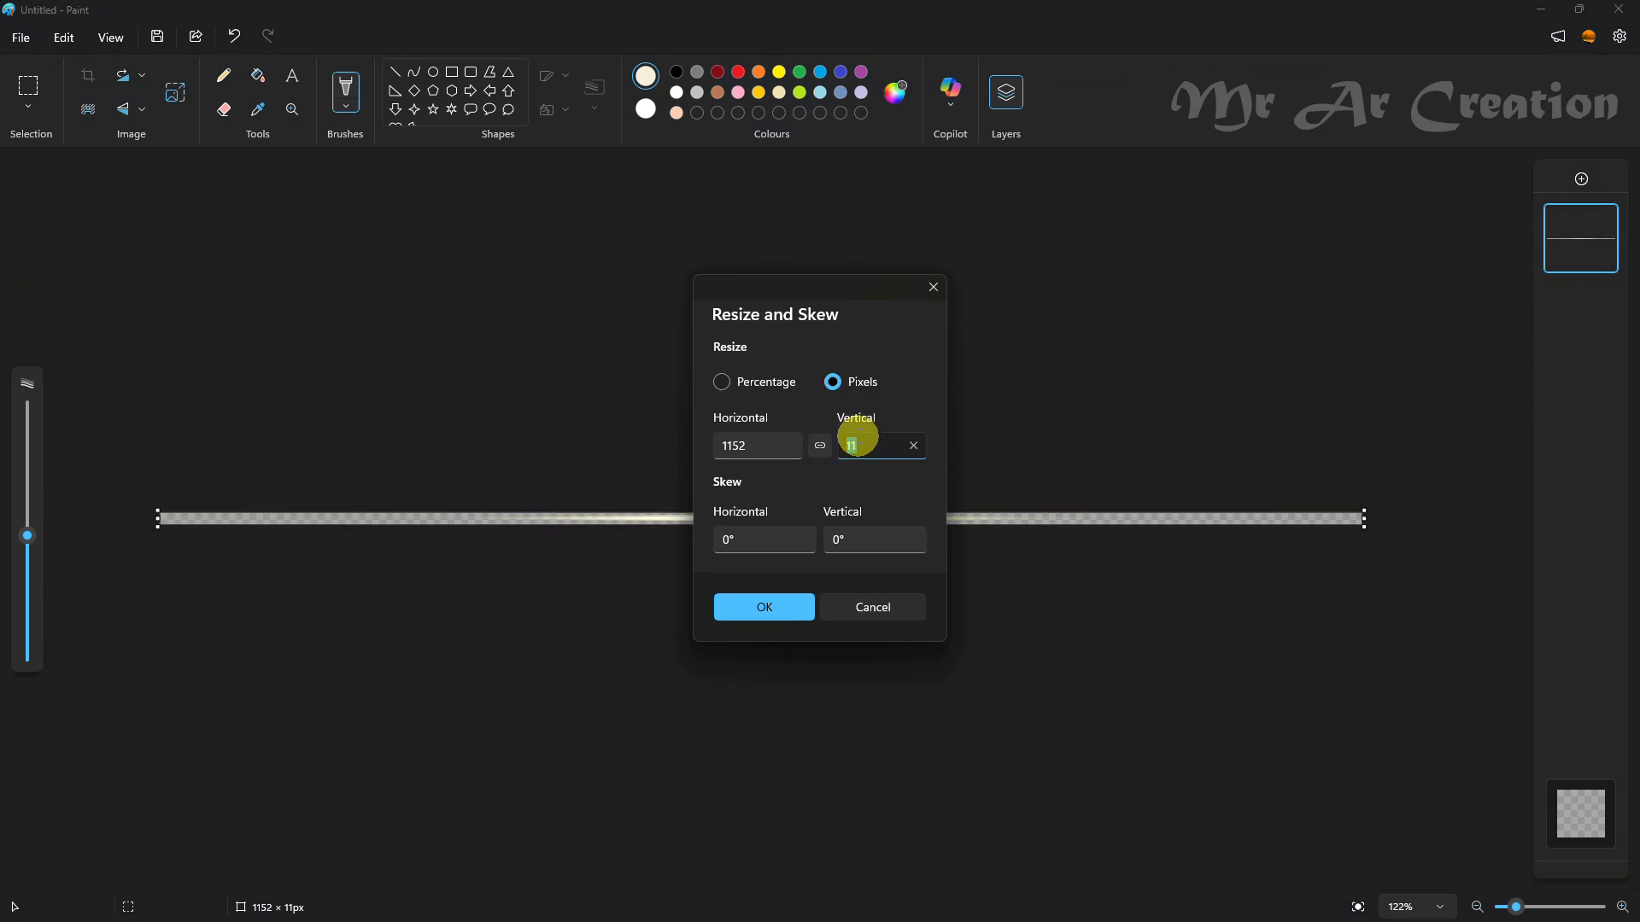
text(648)
click(782, 609)
Select the entire blurred glow image and copy it
click(27, 109)
click(94, 197)
right_click(369, 251)
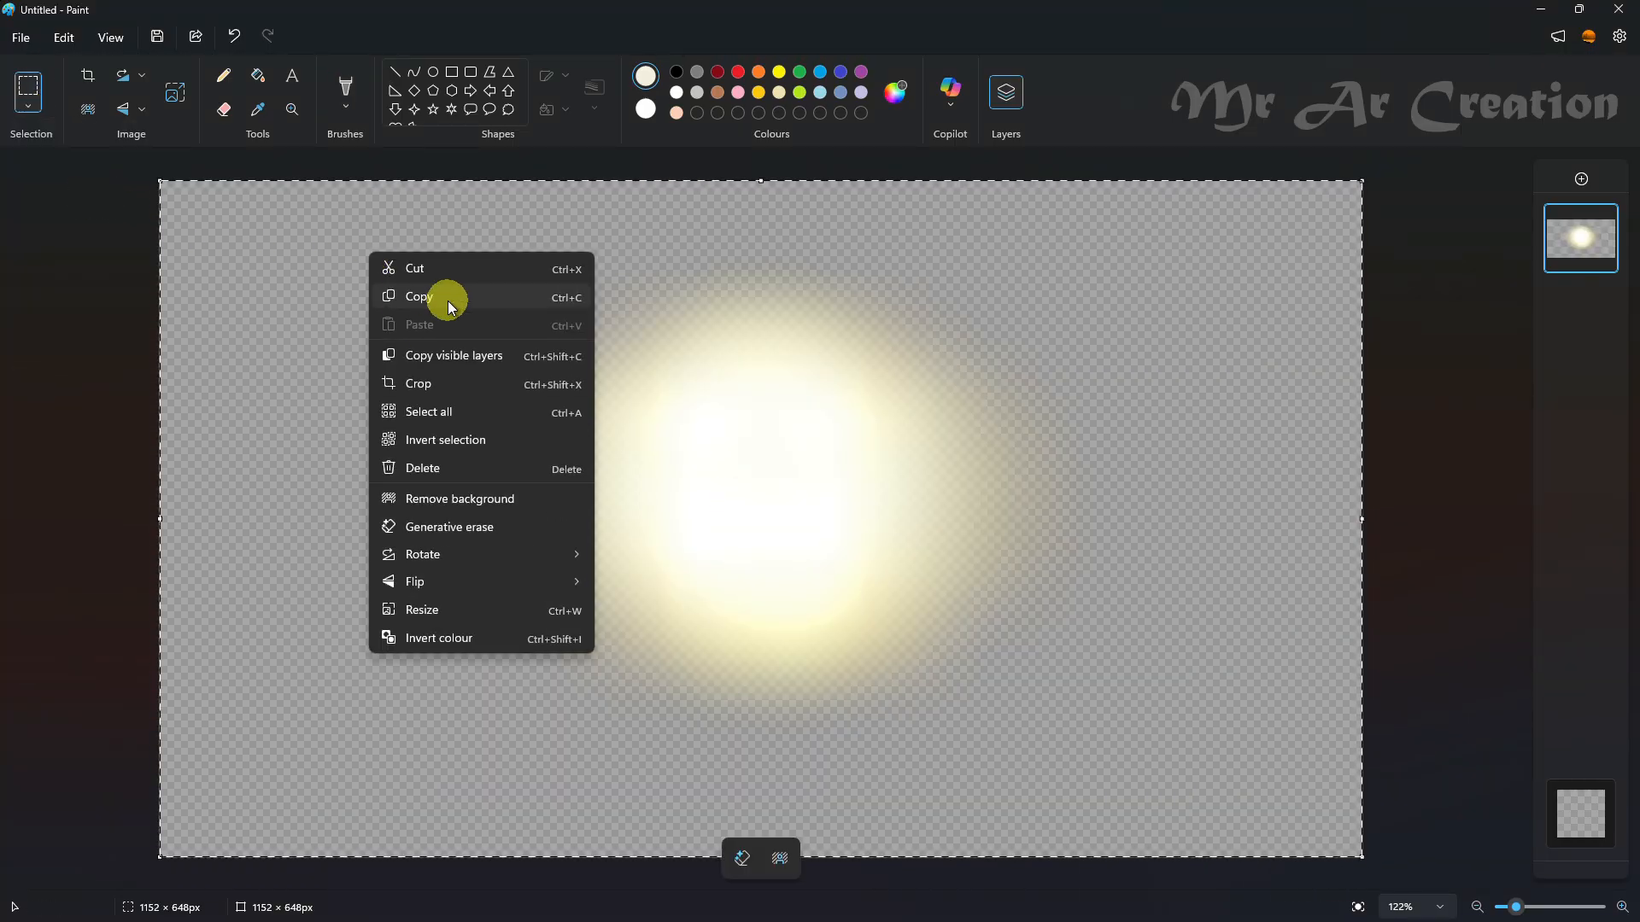
click(448, 299)
Switch to the landscape window and paste the glow onto a new layer placed beneath the sun layer
key(super)
mouse_move(1088, 904)
click(1176, 812)
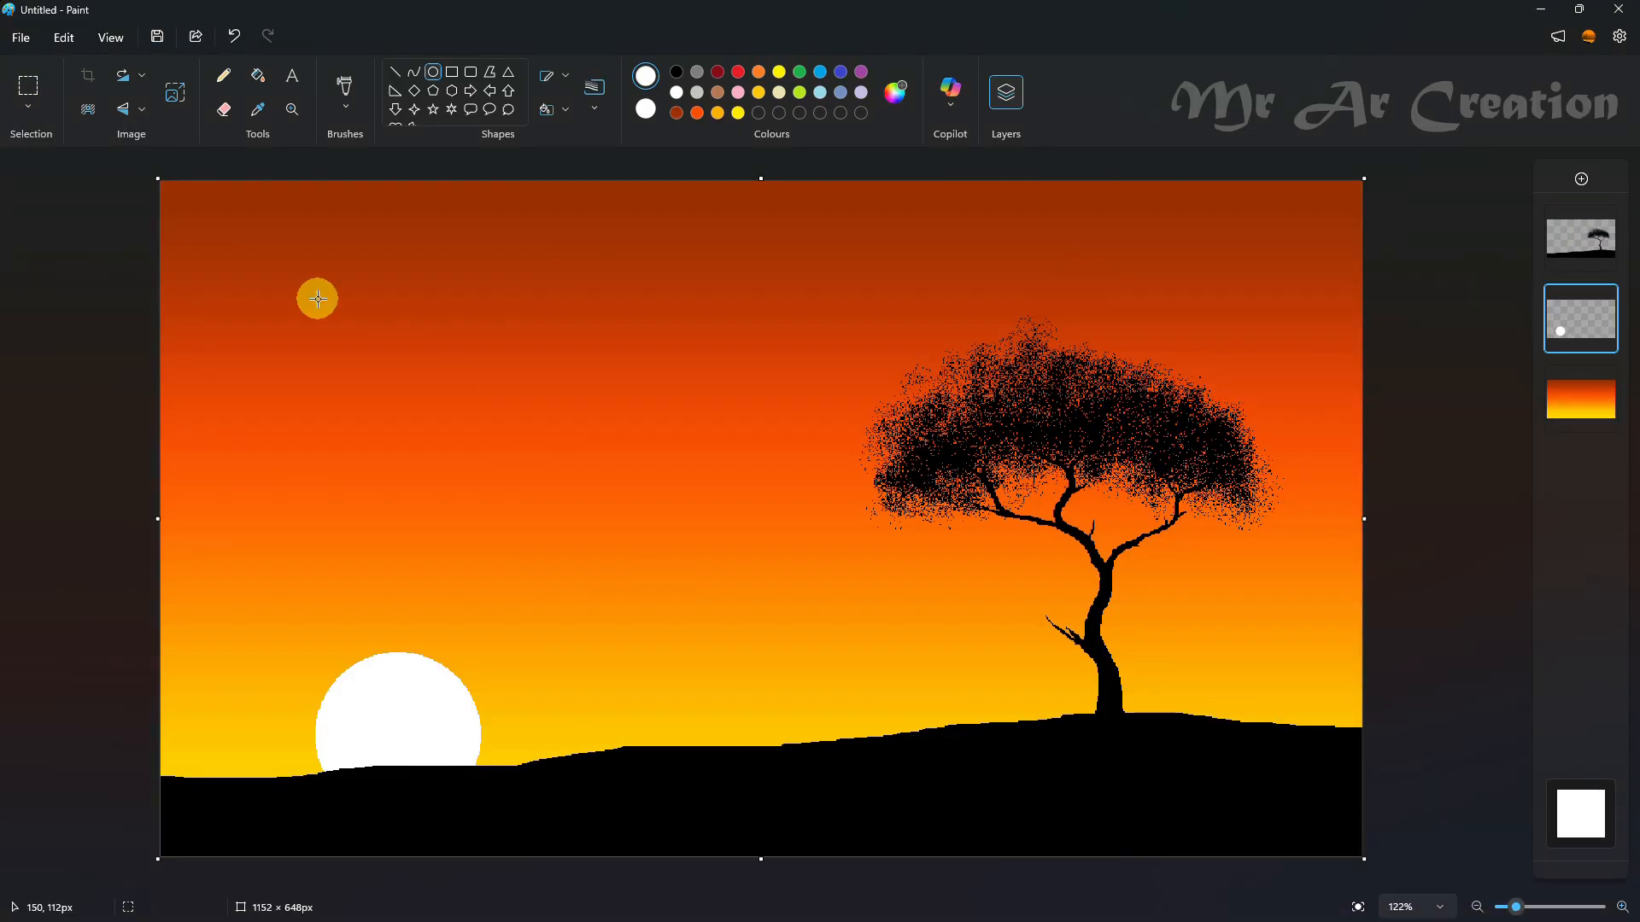
key(ctrl+v)
key(ctrl+z)
click(1582, 179)
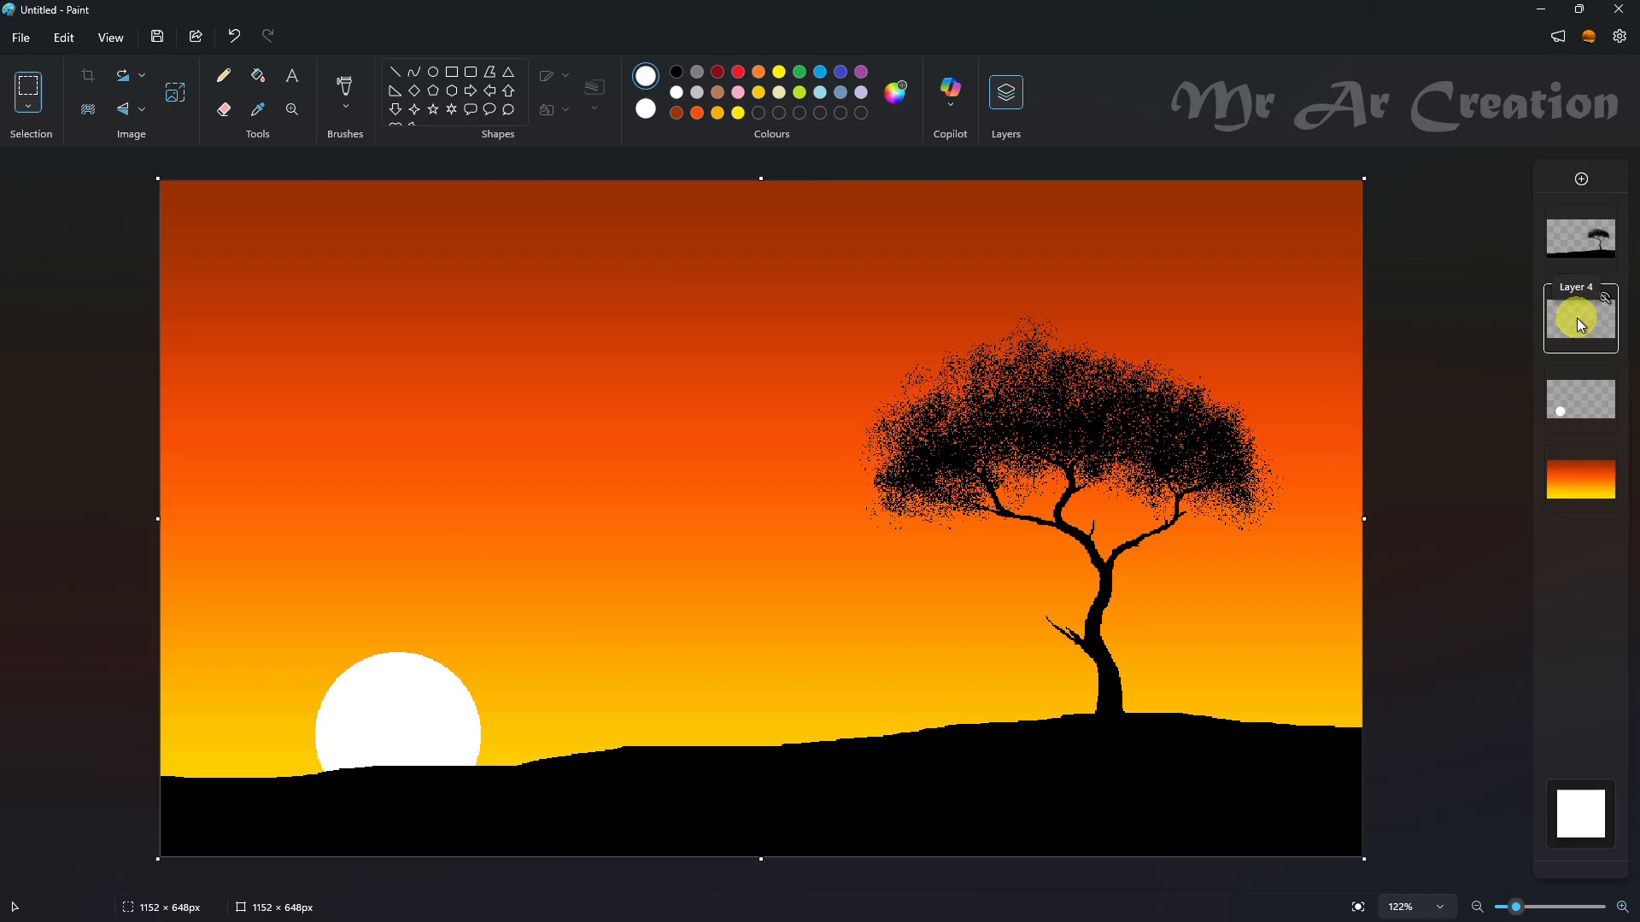
key(ctrl+v)
drag(1575, 324, 1600, 427)
Select the pasted glow, shrink it to about 625 × 339 px and centre it behind the white sun
click(28, 108)
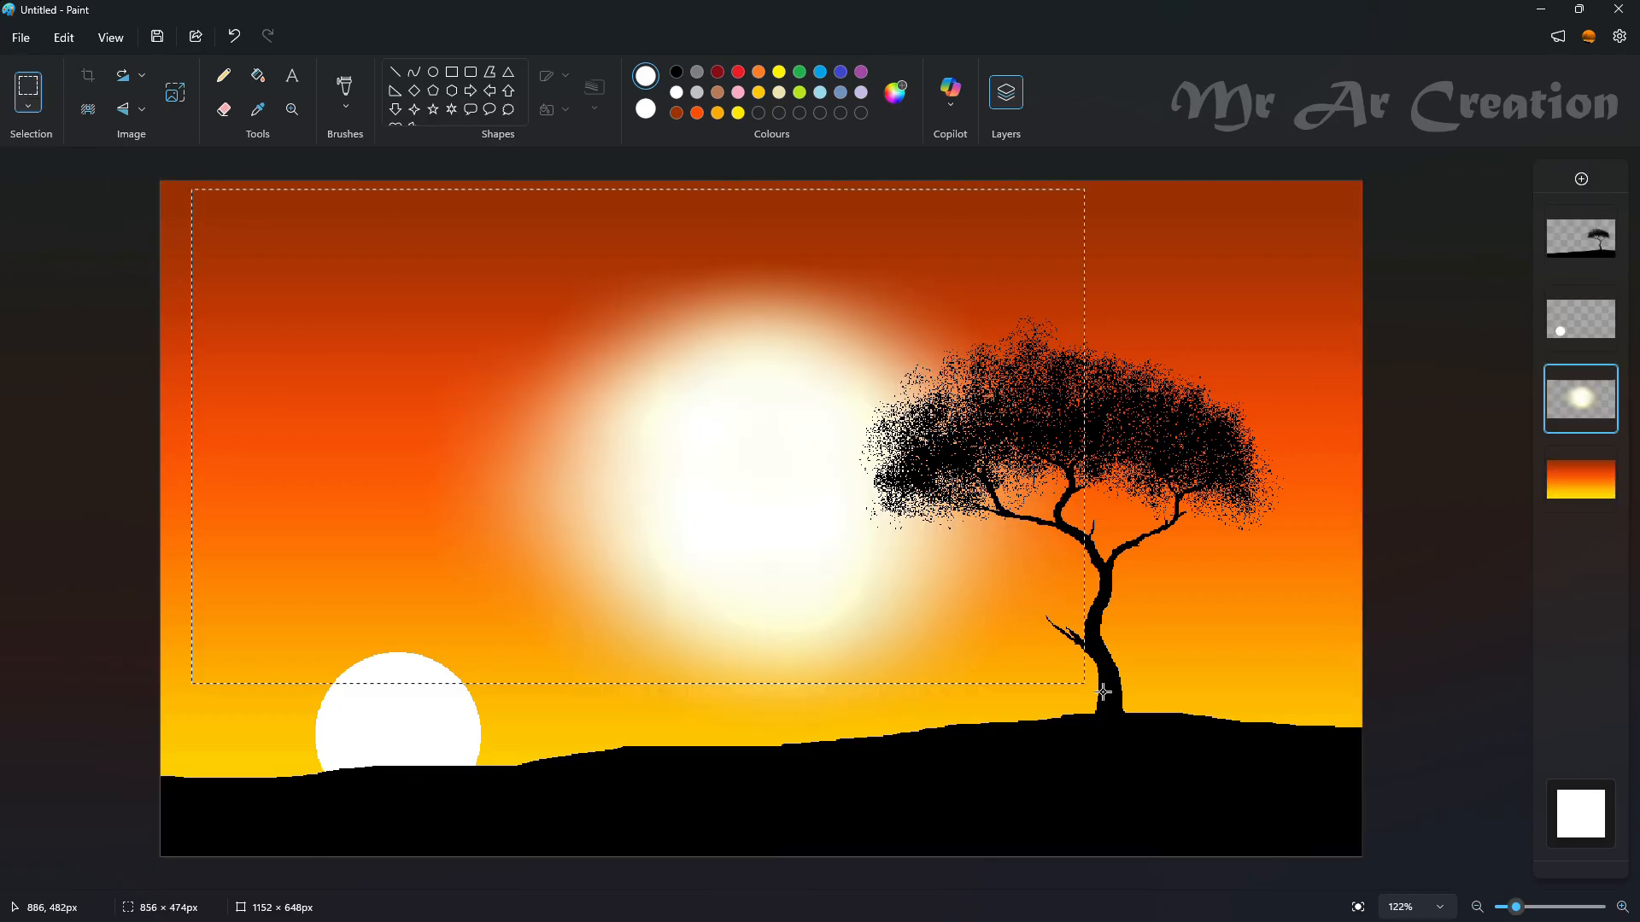
drag(1103, 691, 1237, 773)
drag(1237, 773, 925, 582)
drag(732, 387, 539, 740)
drag(729, 544, 642, 586)
drag(361, 708, 402, 684)
click(1412, 424)
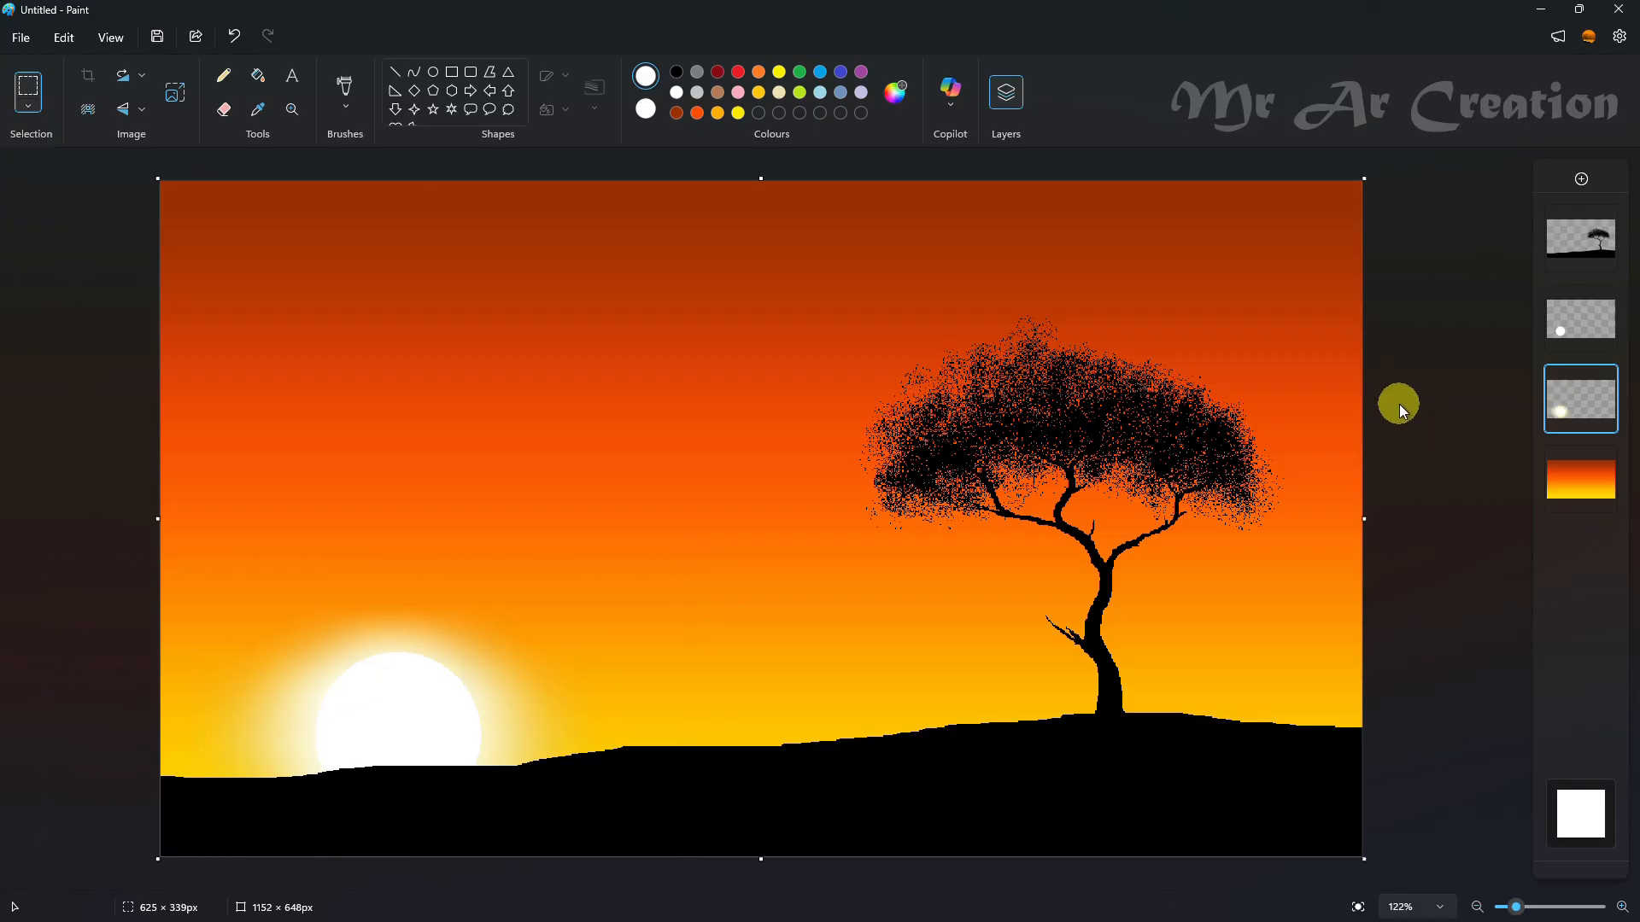
Switch back to the glow window and clear the glow from its canvas
key(super)
click(1086, 902)
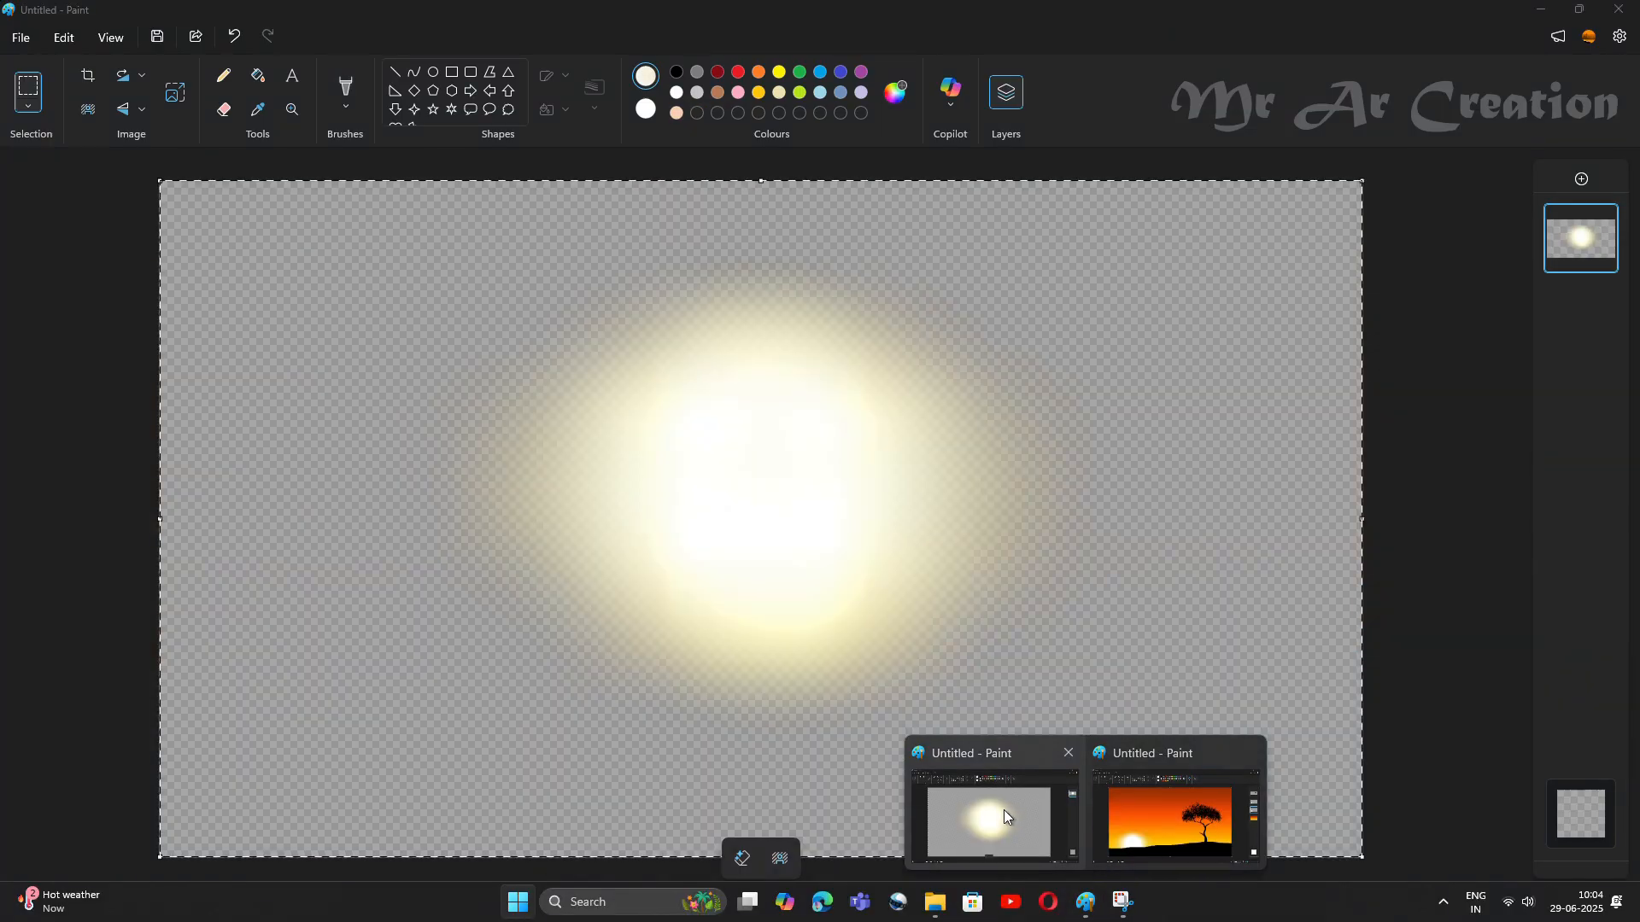
click(1002, 810)
right_click(697, 374)
click(714, 383)
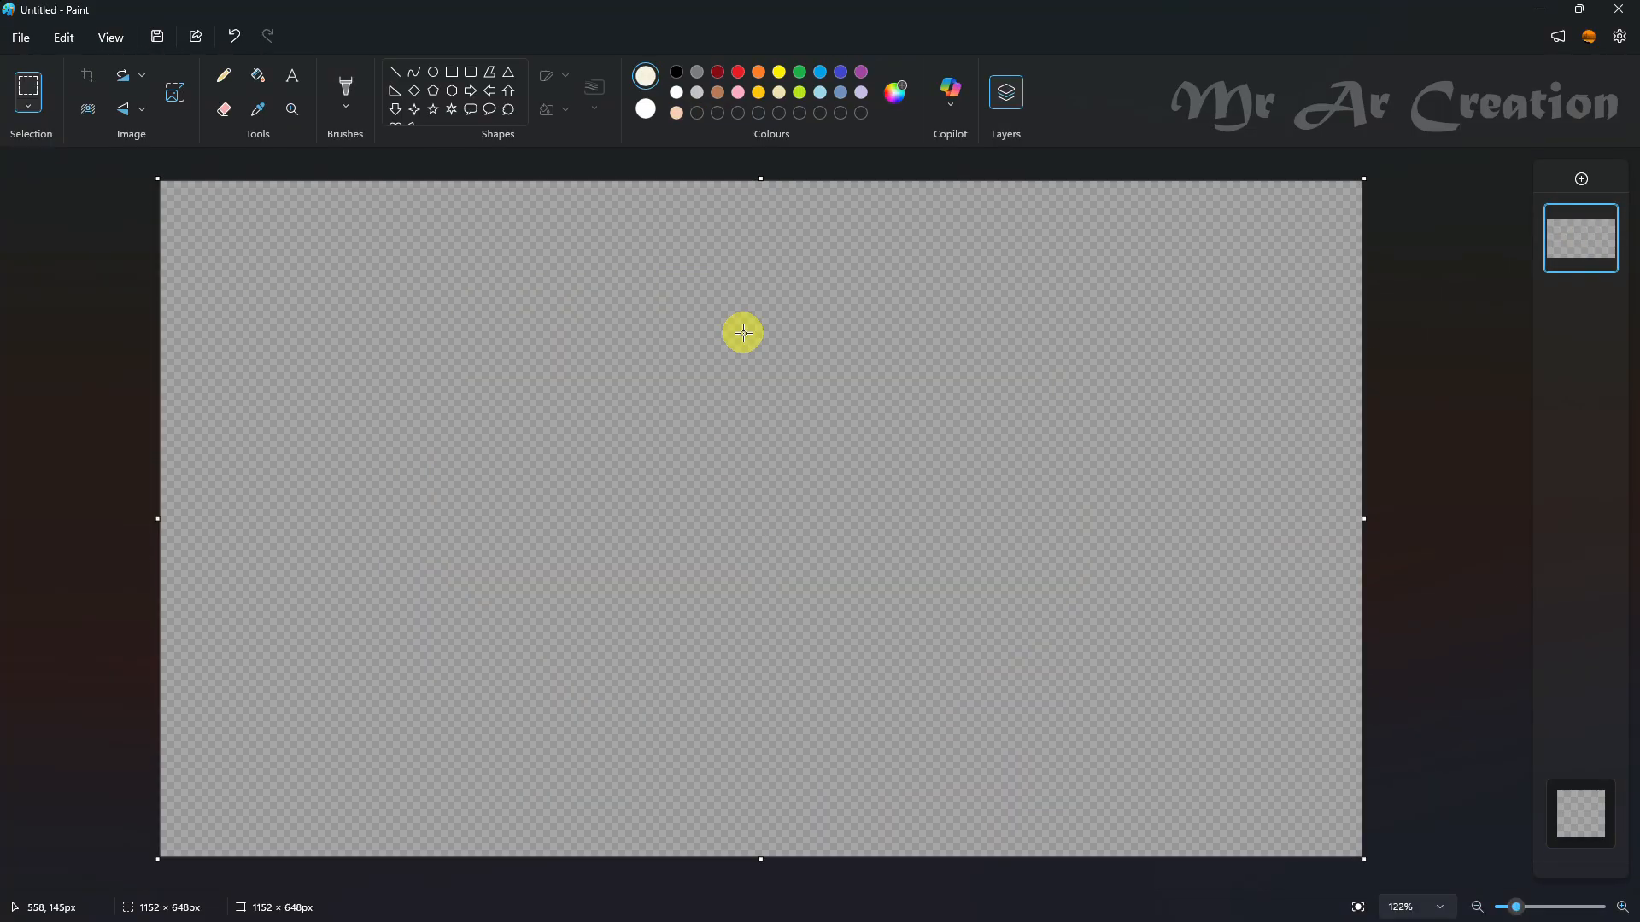
Paint an orange horizontal band across the canvas's lower half and a red band overlapping its upper edge
click(741, 75)
drag(444, 638, 760, 634)
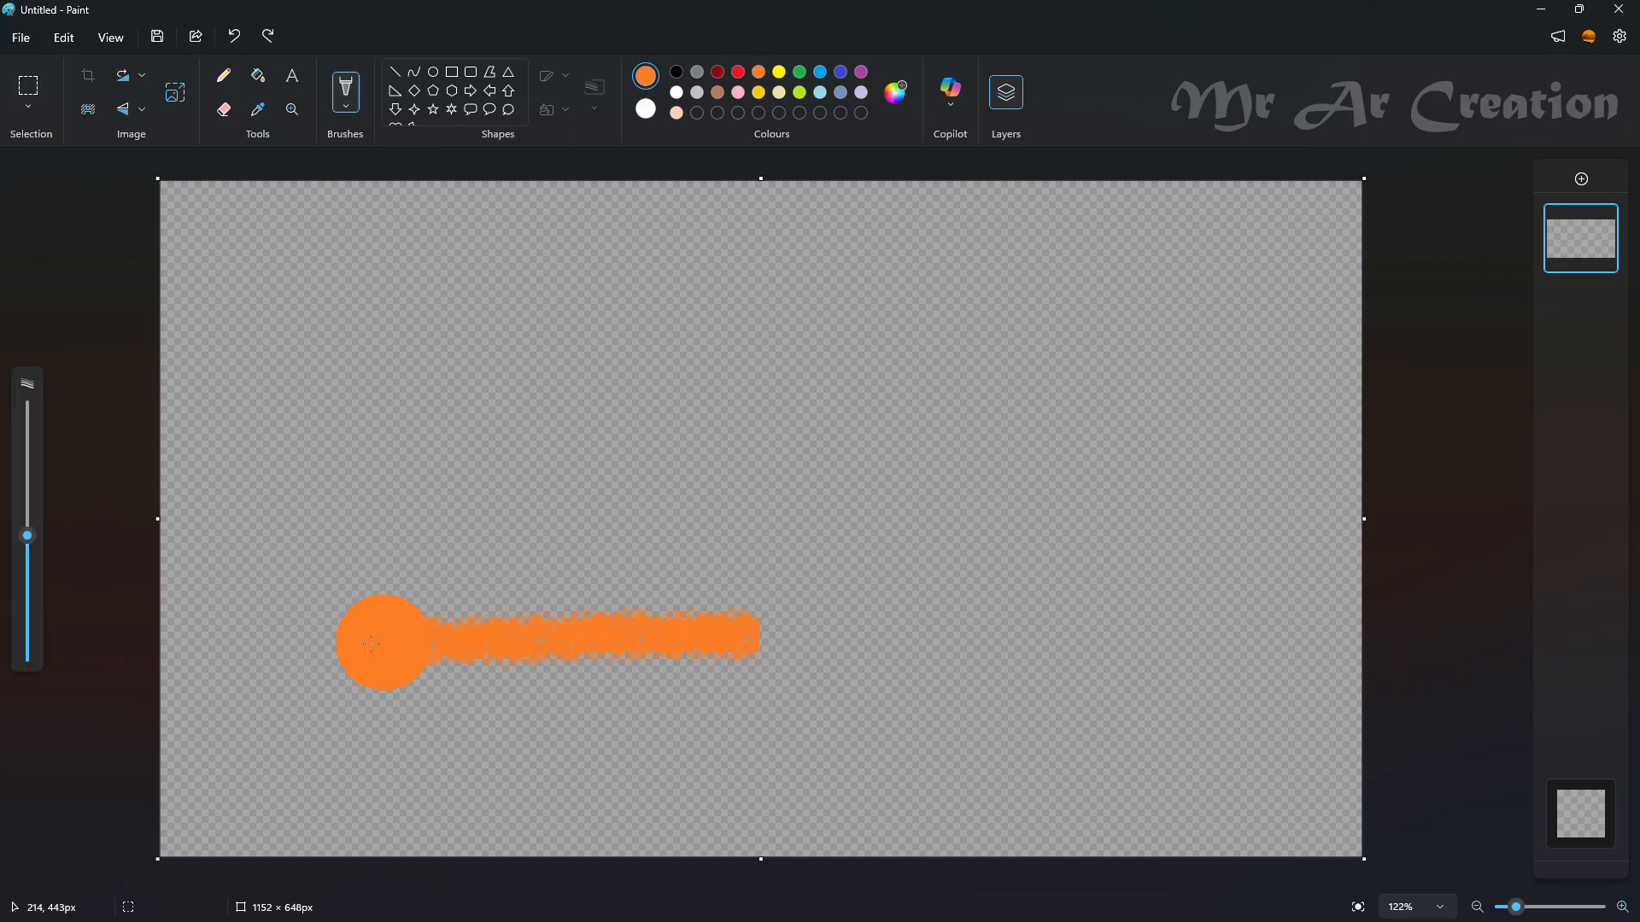
mouse_move(384, 642)
mouse_down()
mouse_move(1117, 651)
mouse_move(286, 663)
mouse_move(1332, 683)
mouse_up()
click(738, 71)
mouse_move(709, 612)
mouse_down()
mouse_move(596, 613)
mouse_move(728, 615)
mouse_move(238, 578)
mouse_up()
Paint golden-yellow bands along the upper and lower edges of the red and orange strip
click(758, 93)
mouse_move(799, 587)
mouse_down()
mouse_move(558, 584)
mouse_move(1280, 586)
mouse_up()
mouse_move(641, 671)
mouse_down()
mouse_move(106, 681)
mouse_move(1358, 681)
mouse_up()
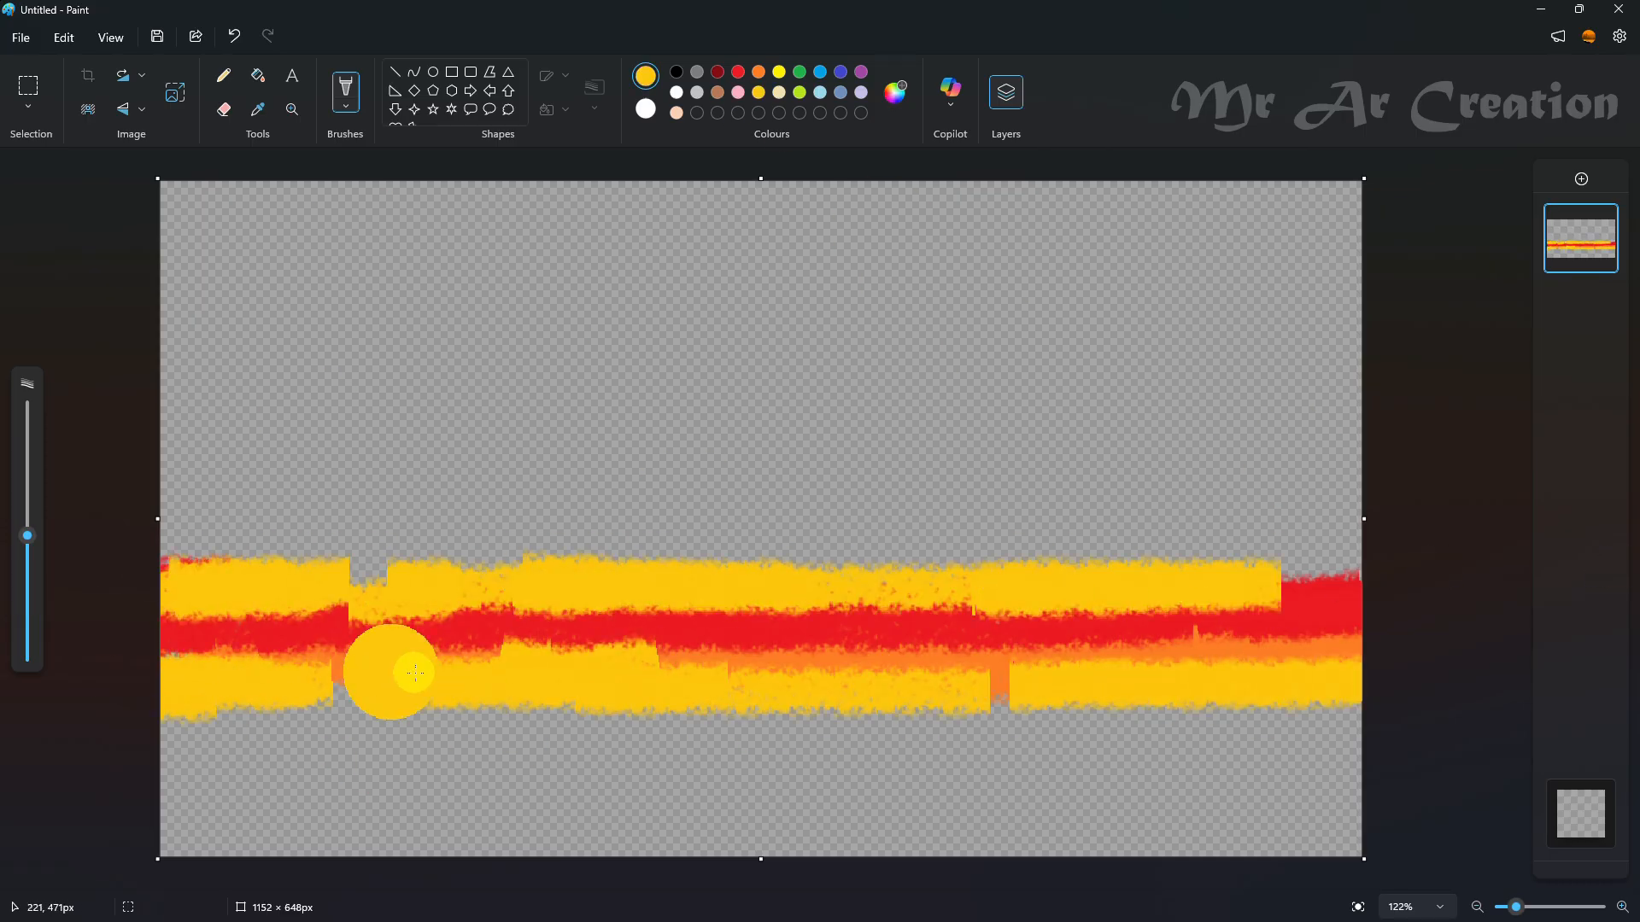
drag(414, 672, 1504, 665)
click(181, 100)
click(833, 384)
click(821, 446)
click(760, 443)
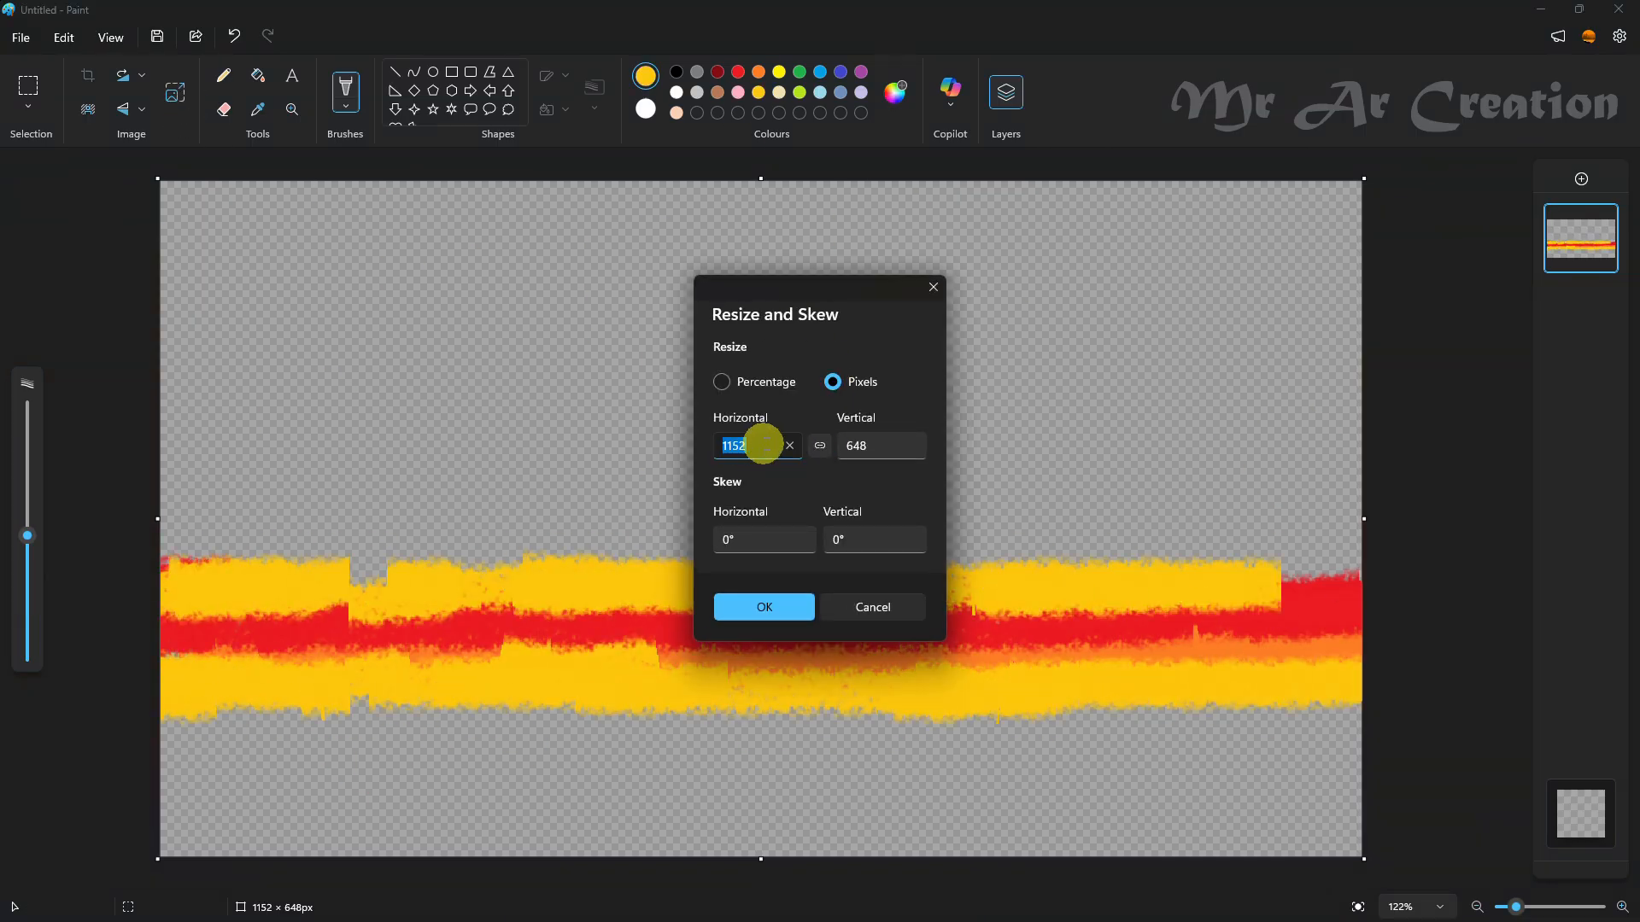
click(822, 448)
click(889, 441)
key(BackSpace)
text(10)
click(823, 453)
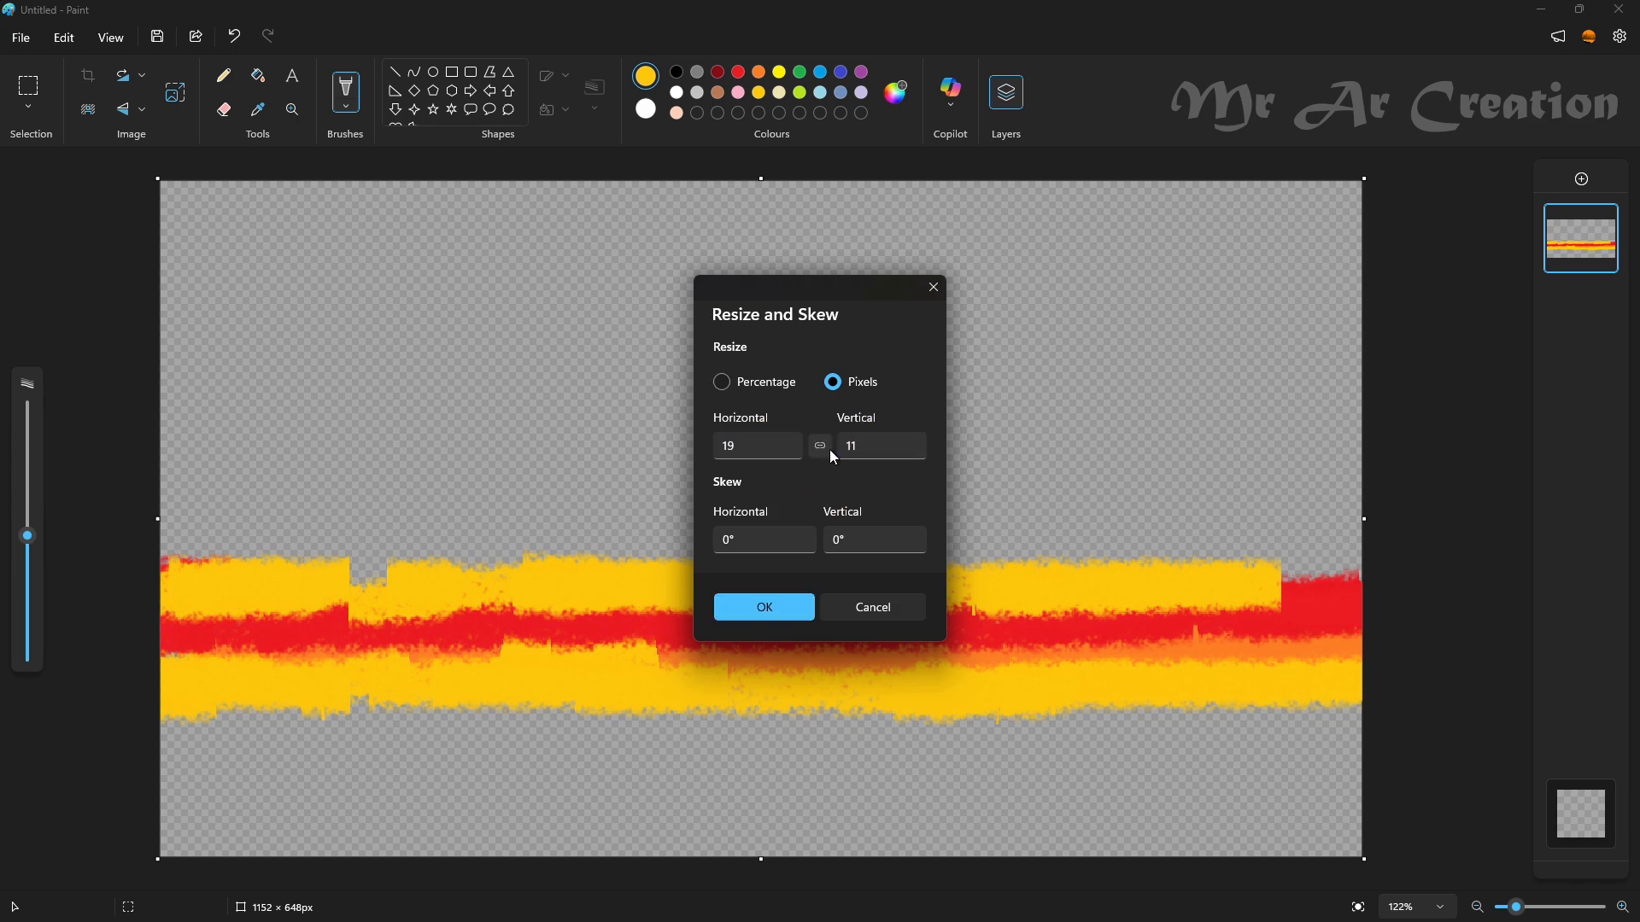
click(825, 452)
click(932, 287)
Blur the coloured bands vertically by resizing the image to 11 px high and back to 648 px
click(175, 98)
click(829, 395)
click(878, 443)
text(11)
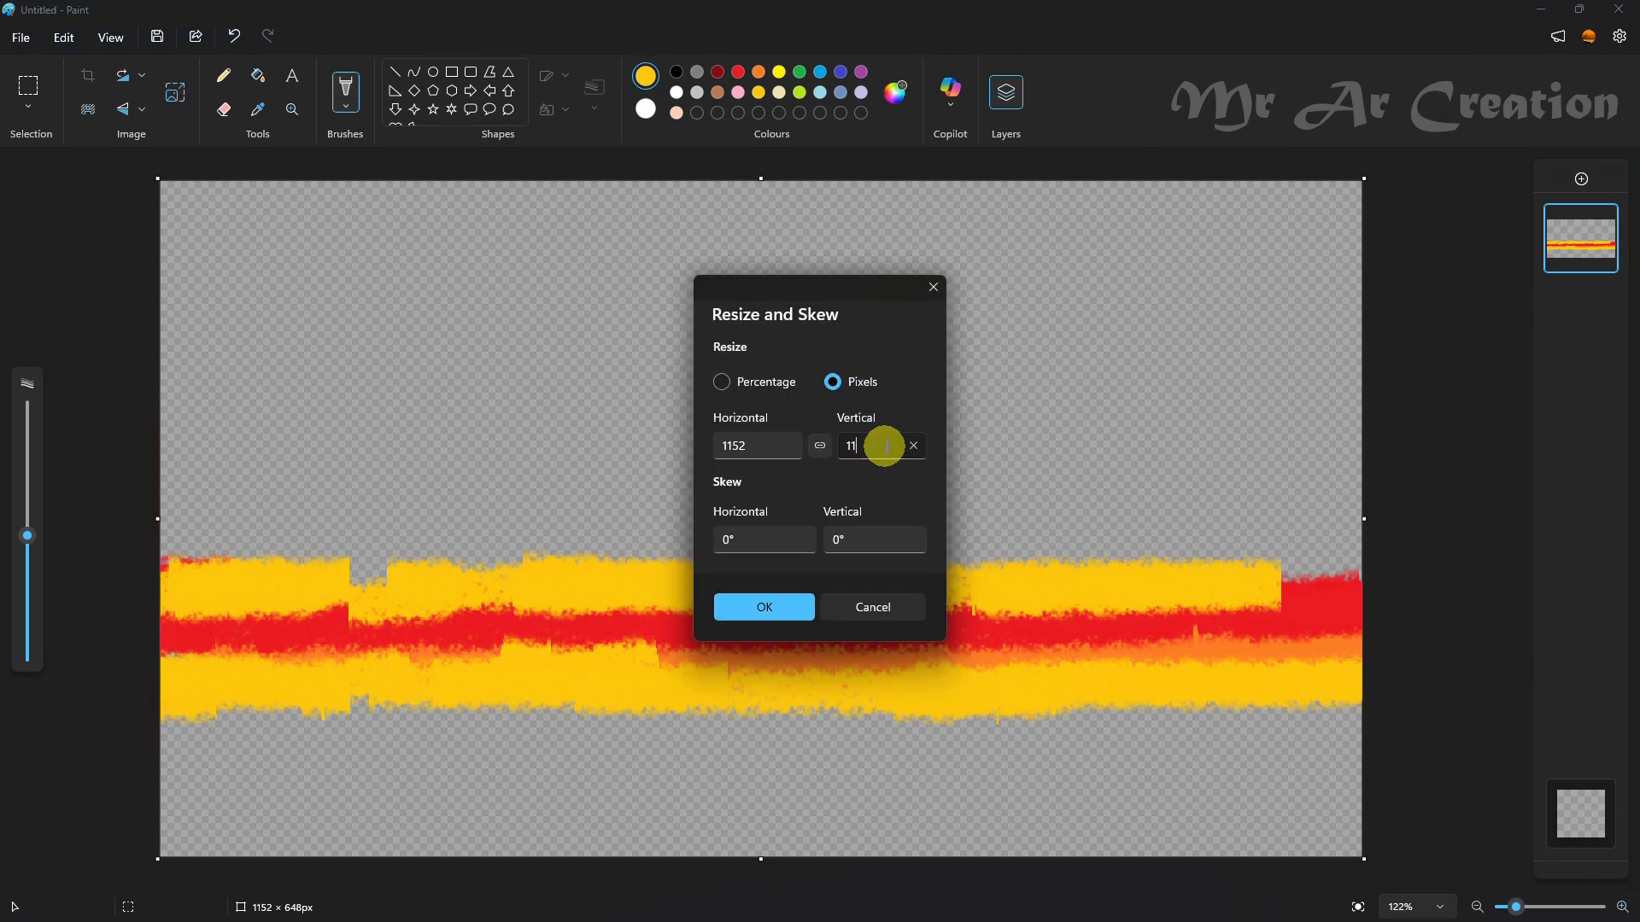
key(Return)
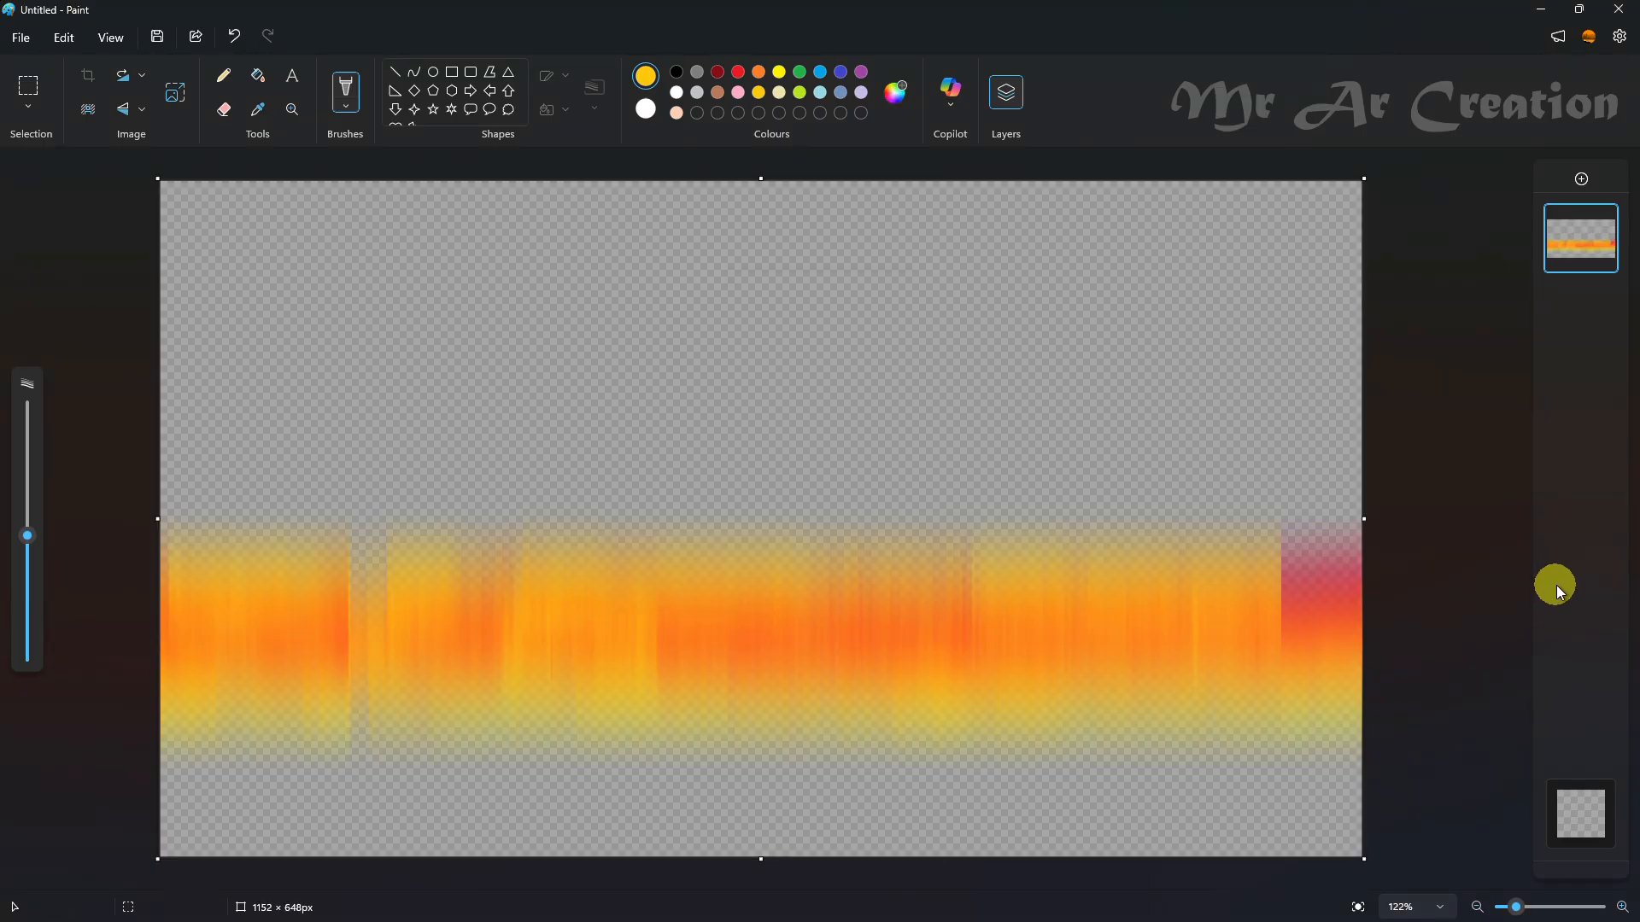
Blur the coloured bands horizontally by resizing the image to 11 px wide and back to 1152 px
click(175, 94)
text(11)
key(Return)
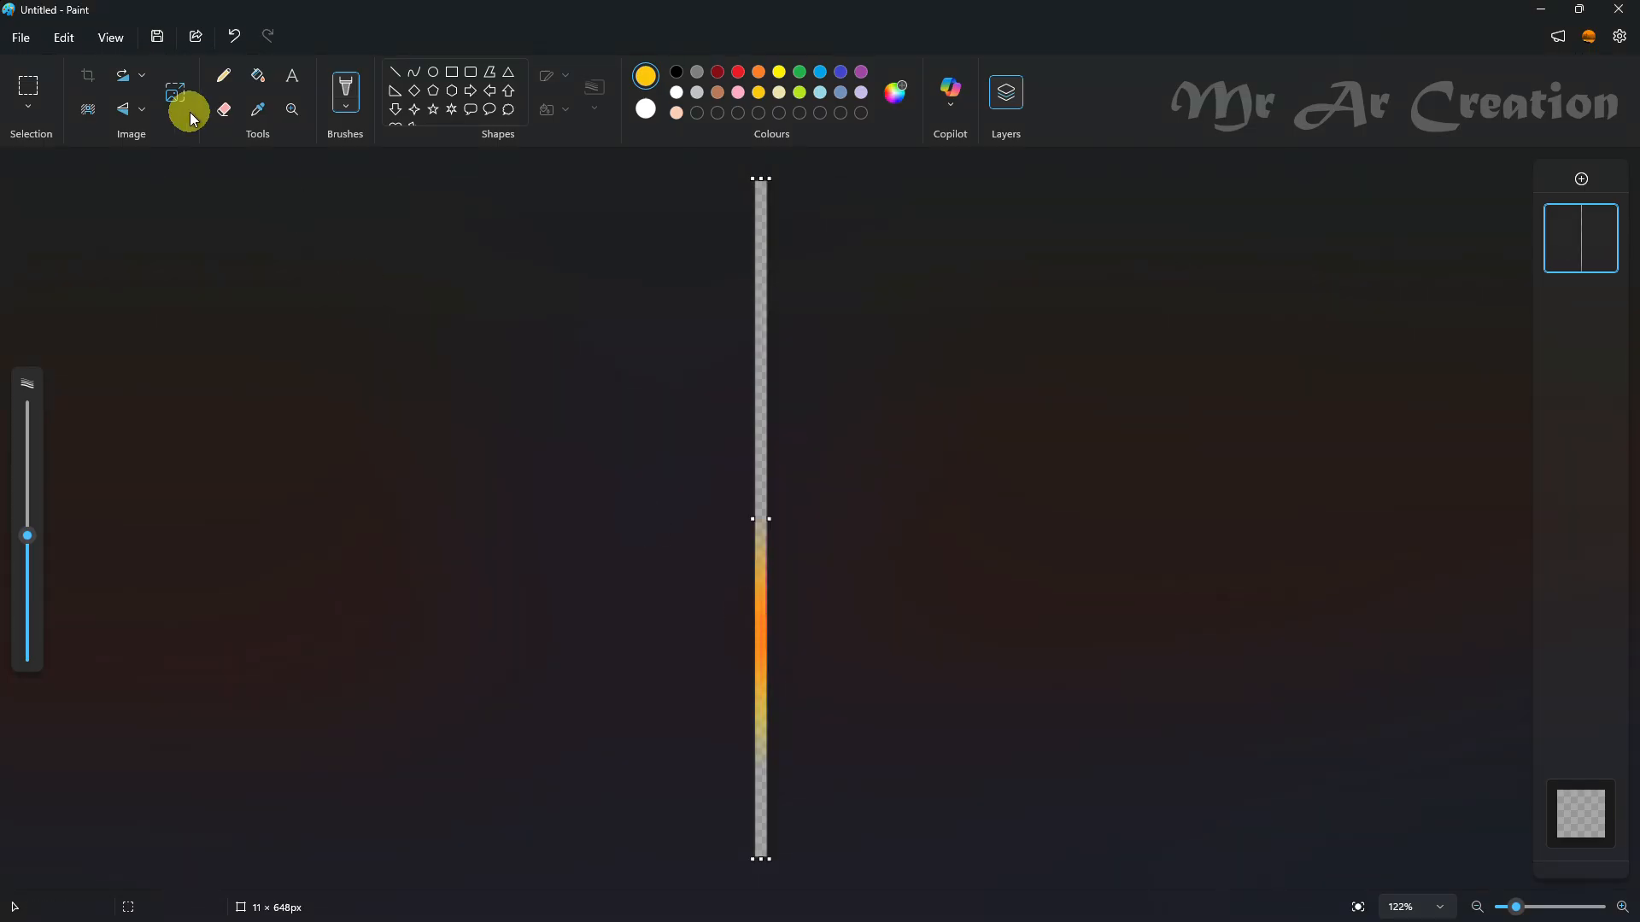
click(177, 96)
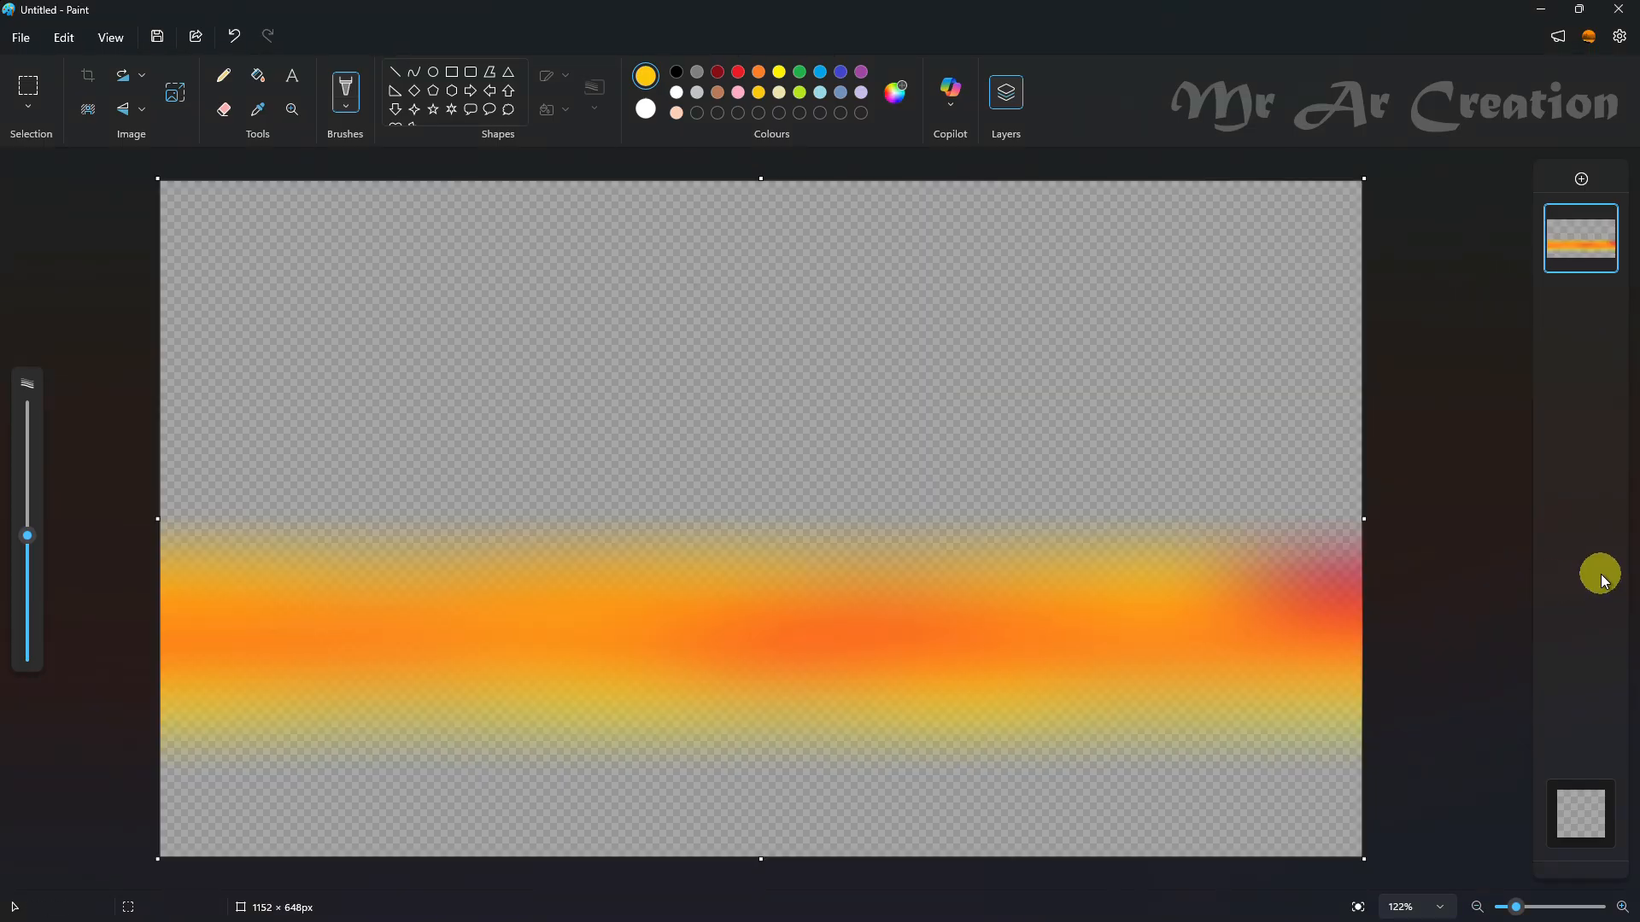
Copy the entire blurred band image and paste it onto the glow layer in the landscape window
click(29, 92)
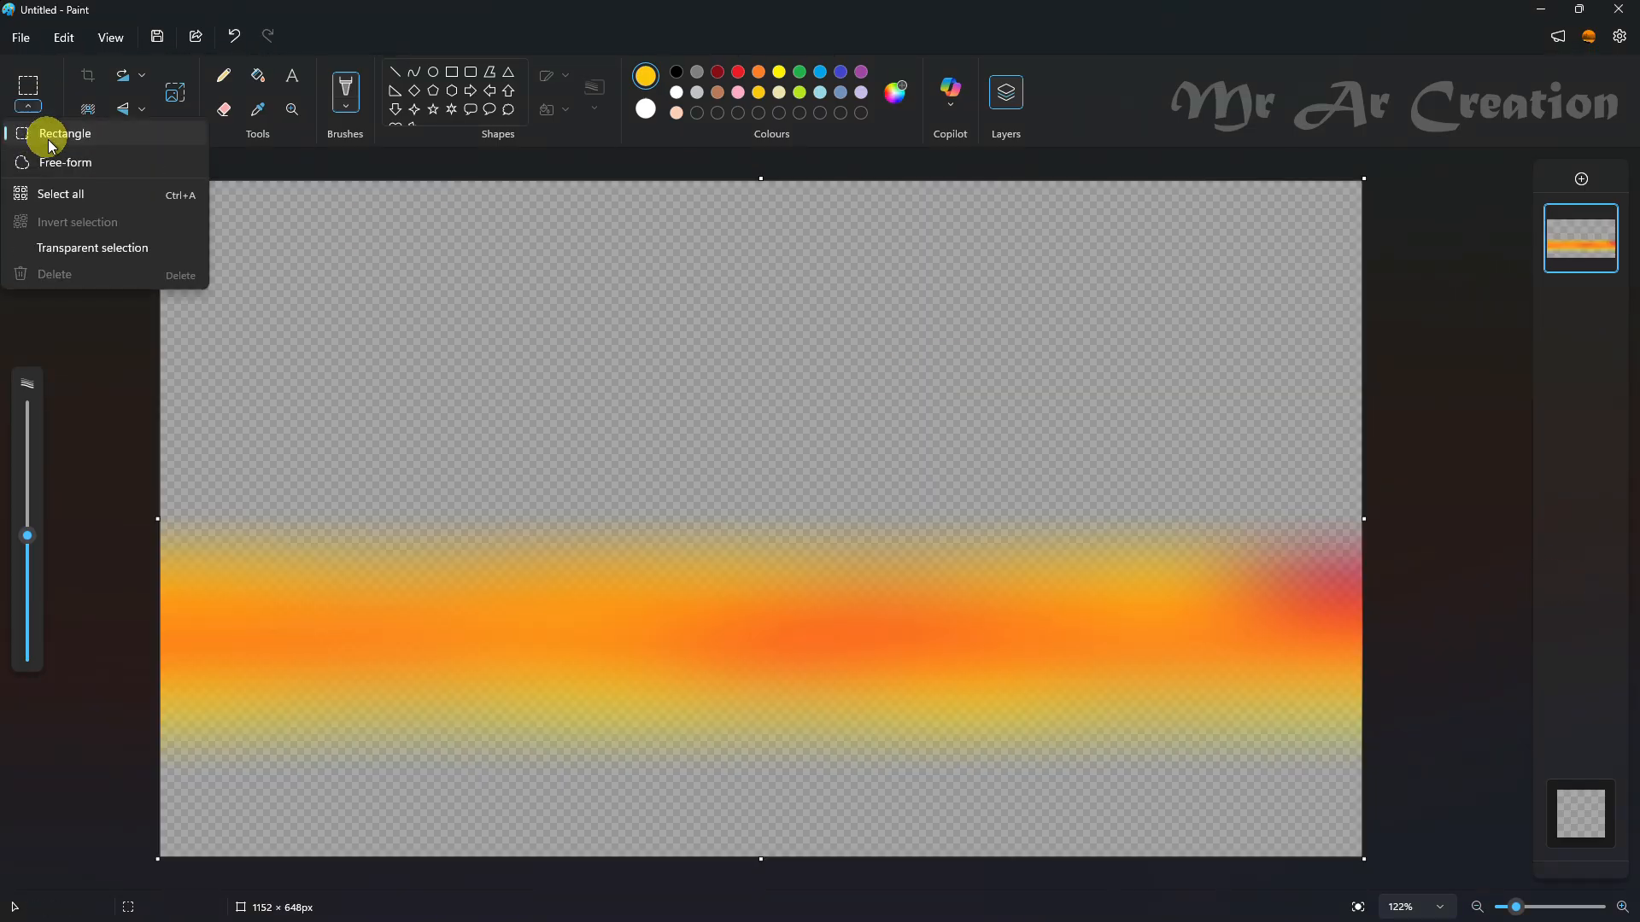
click(63, 191)
right_click(342, 306)
click(1154, 912)
click(1145, 813)
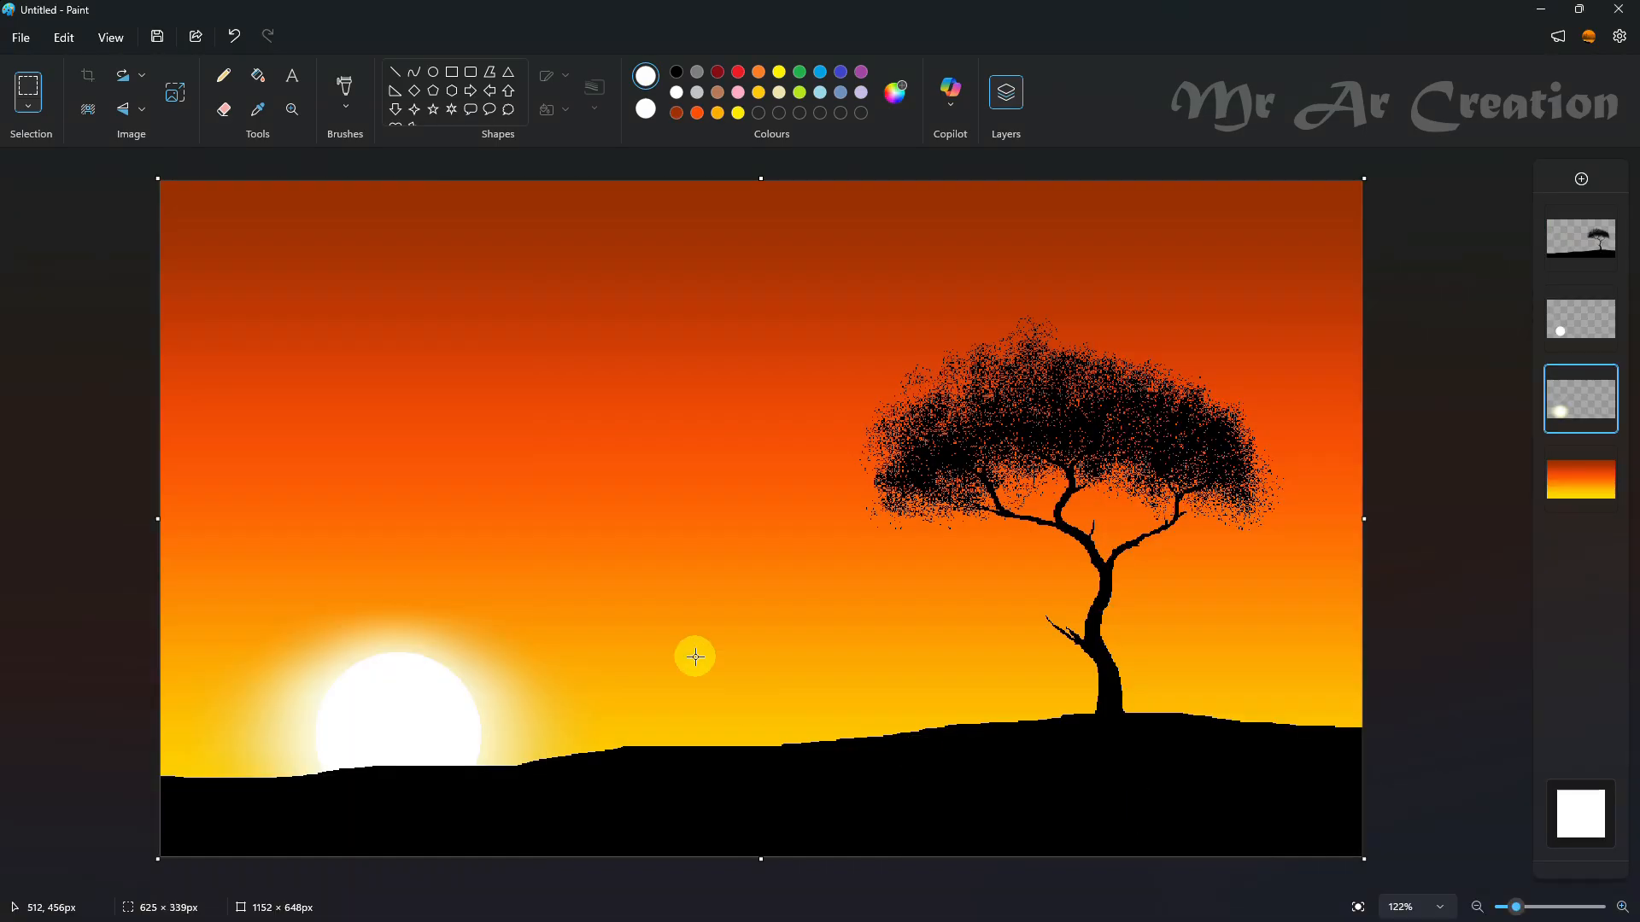
key(ctrl+v)
Enlarge the pasted colour band to about 1277 × 707 px and lower it to sit along the horizon
drag(725, 560, 754, 499)
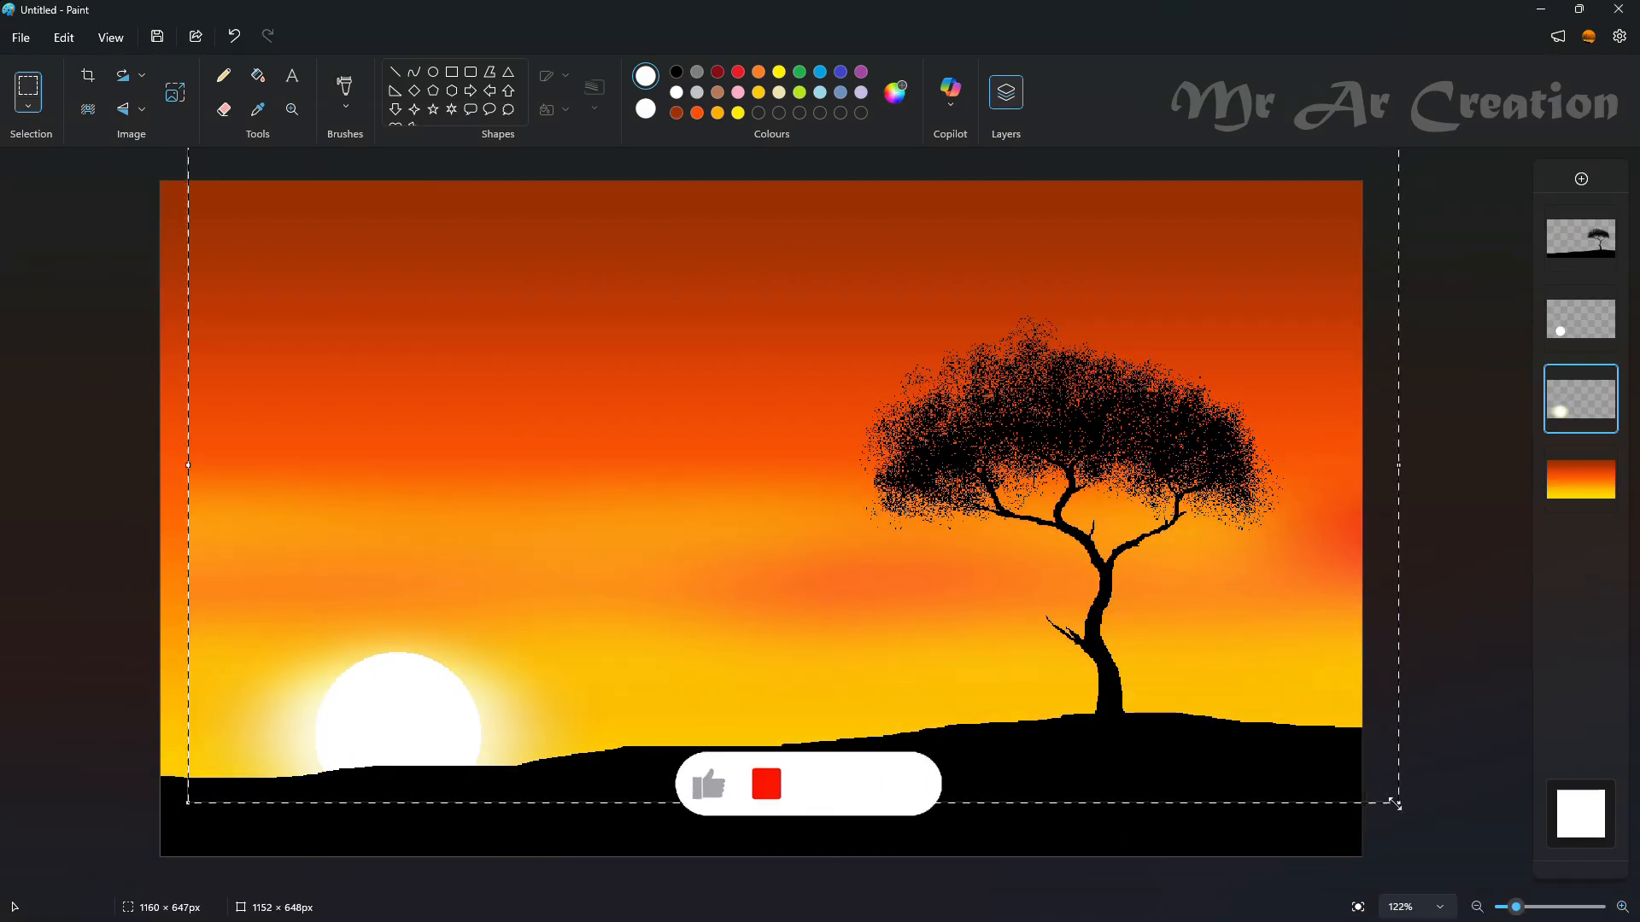
drag(1392, 802, 1536, 864)
drag(1249, 724, 1188, 887)
mouse_move(1331, 759)
mouse_down()
mouse_move(1324, 721)
mouse_move(1314, 758)
mouse_up()
click(1494, 632)
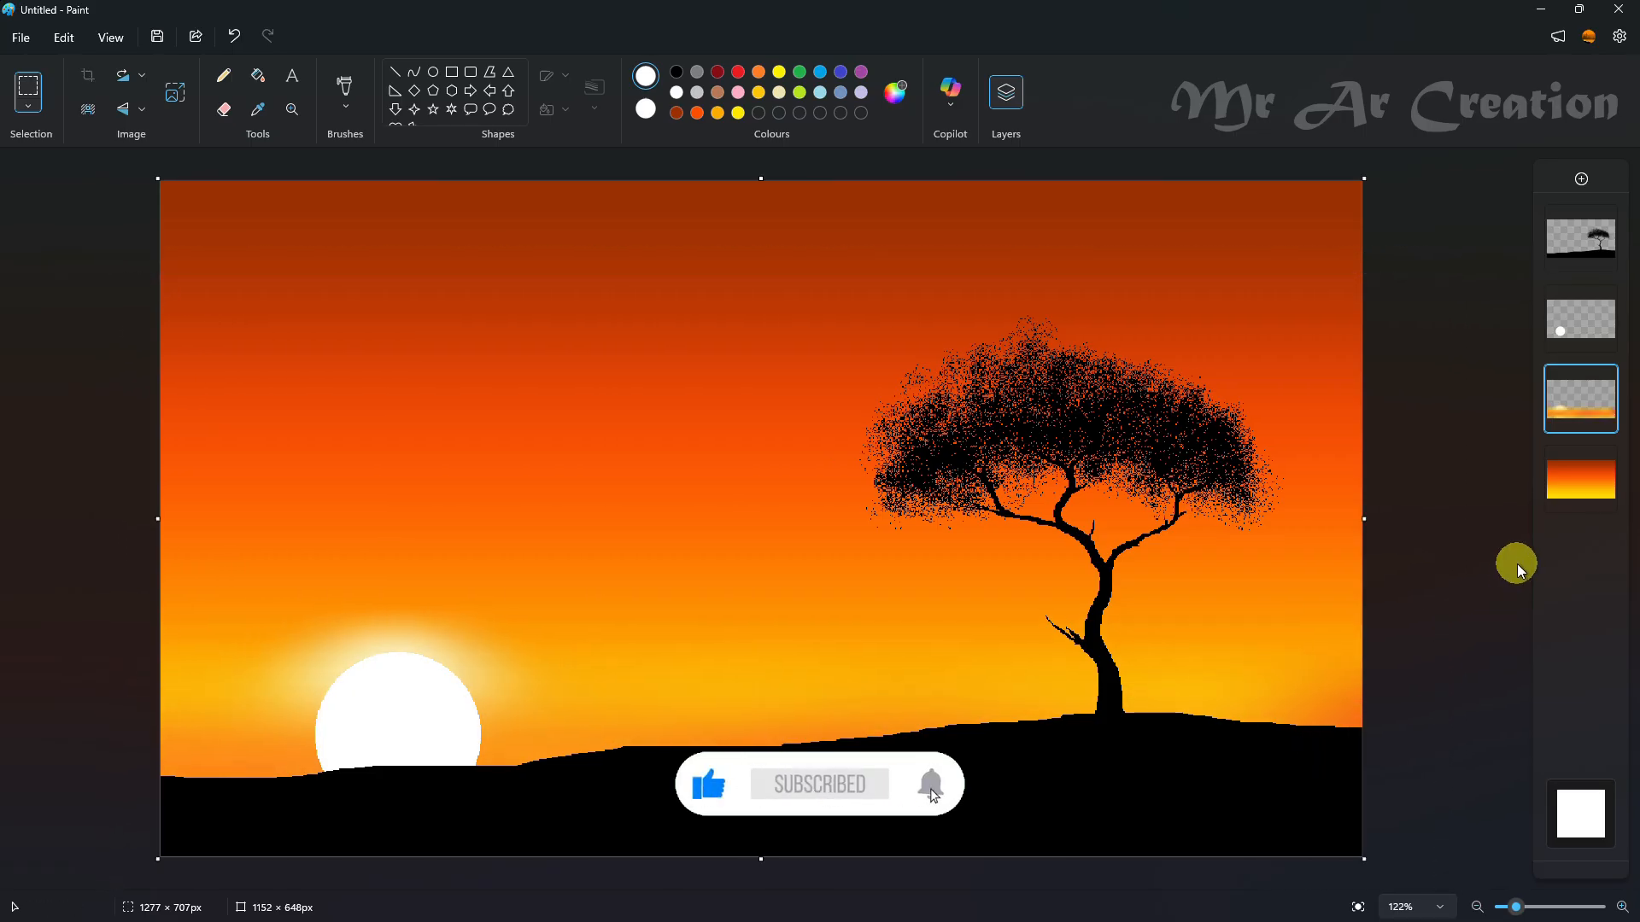
Draw several tiny white four-point stars of varying sizes across the sky
click(414, 109)
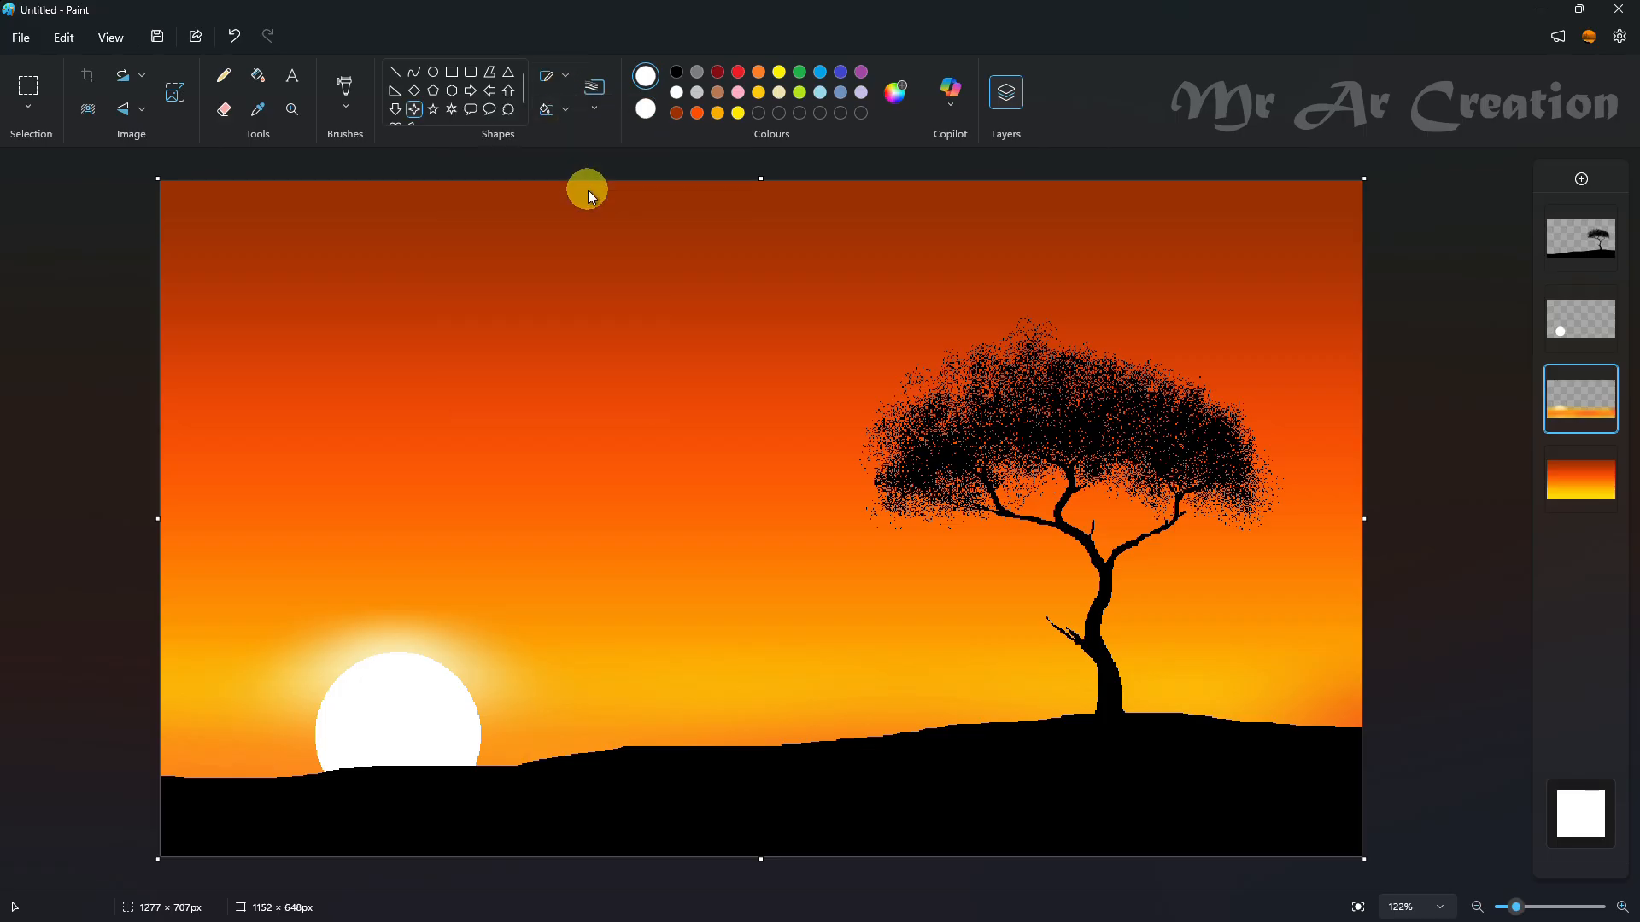
drag(344, 216, 358, 230)
drag(1252, 216, 1267, 231)
drag(1291, 399, 1297, 403)
drag(839, 309, 841, 312)
drag(860, 508, 861, 510)
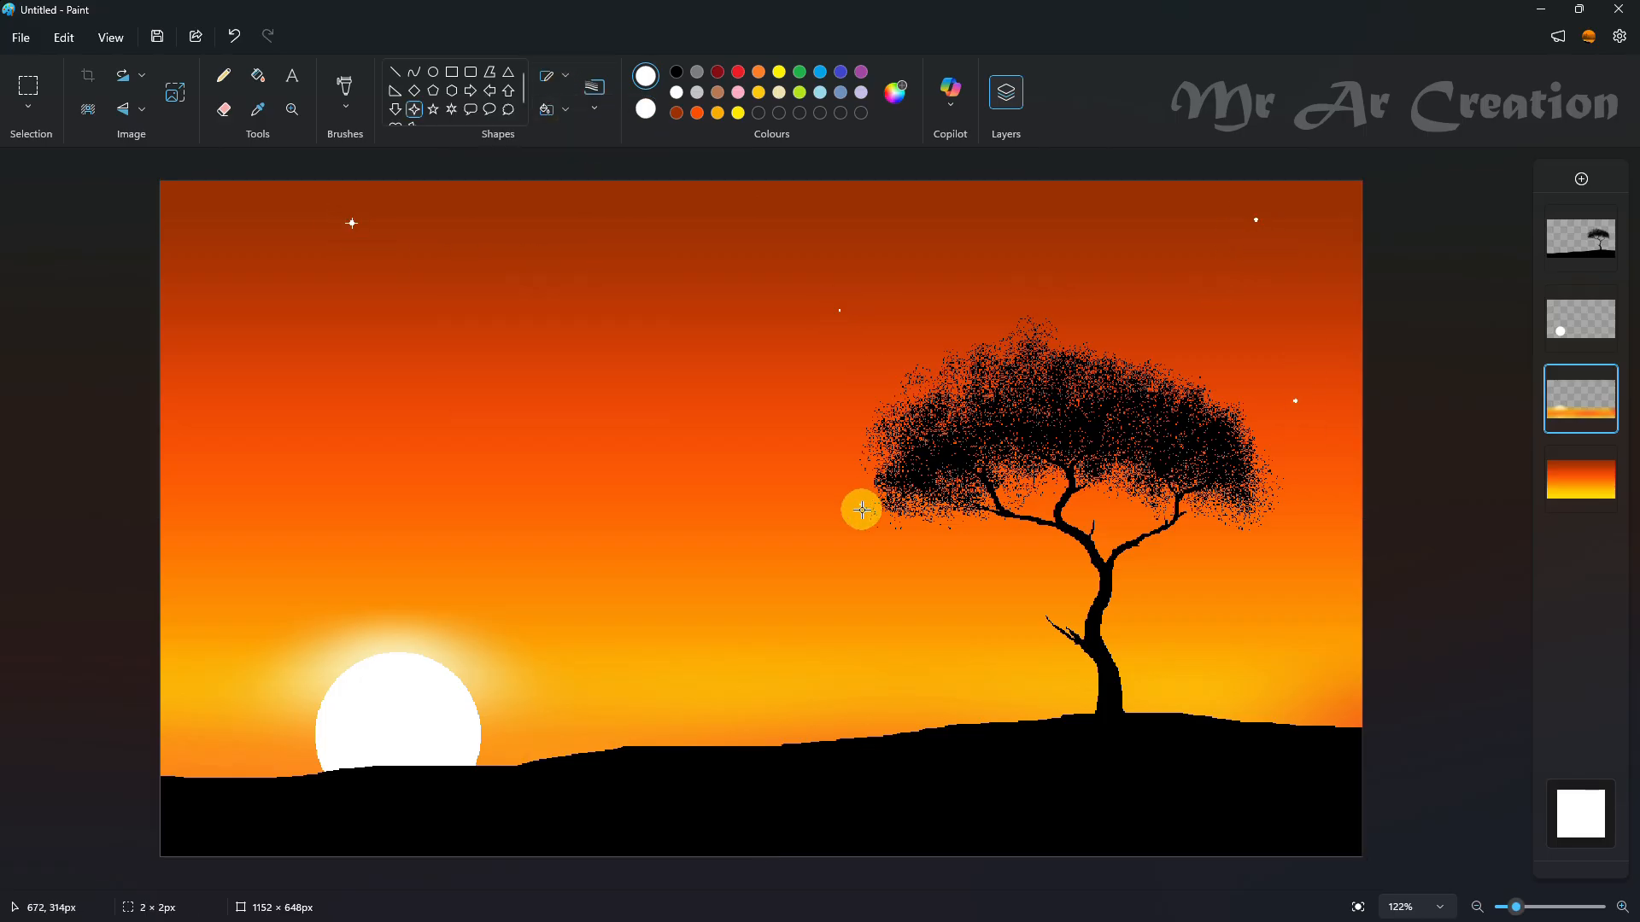
drag(231, 359, 237, 364)
Scatter small white dots as fainter stars across the sky with the Pencil, varying its size
click(223, 75)
click(250, 253)
drag(28, 655, 32, 643)
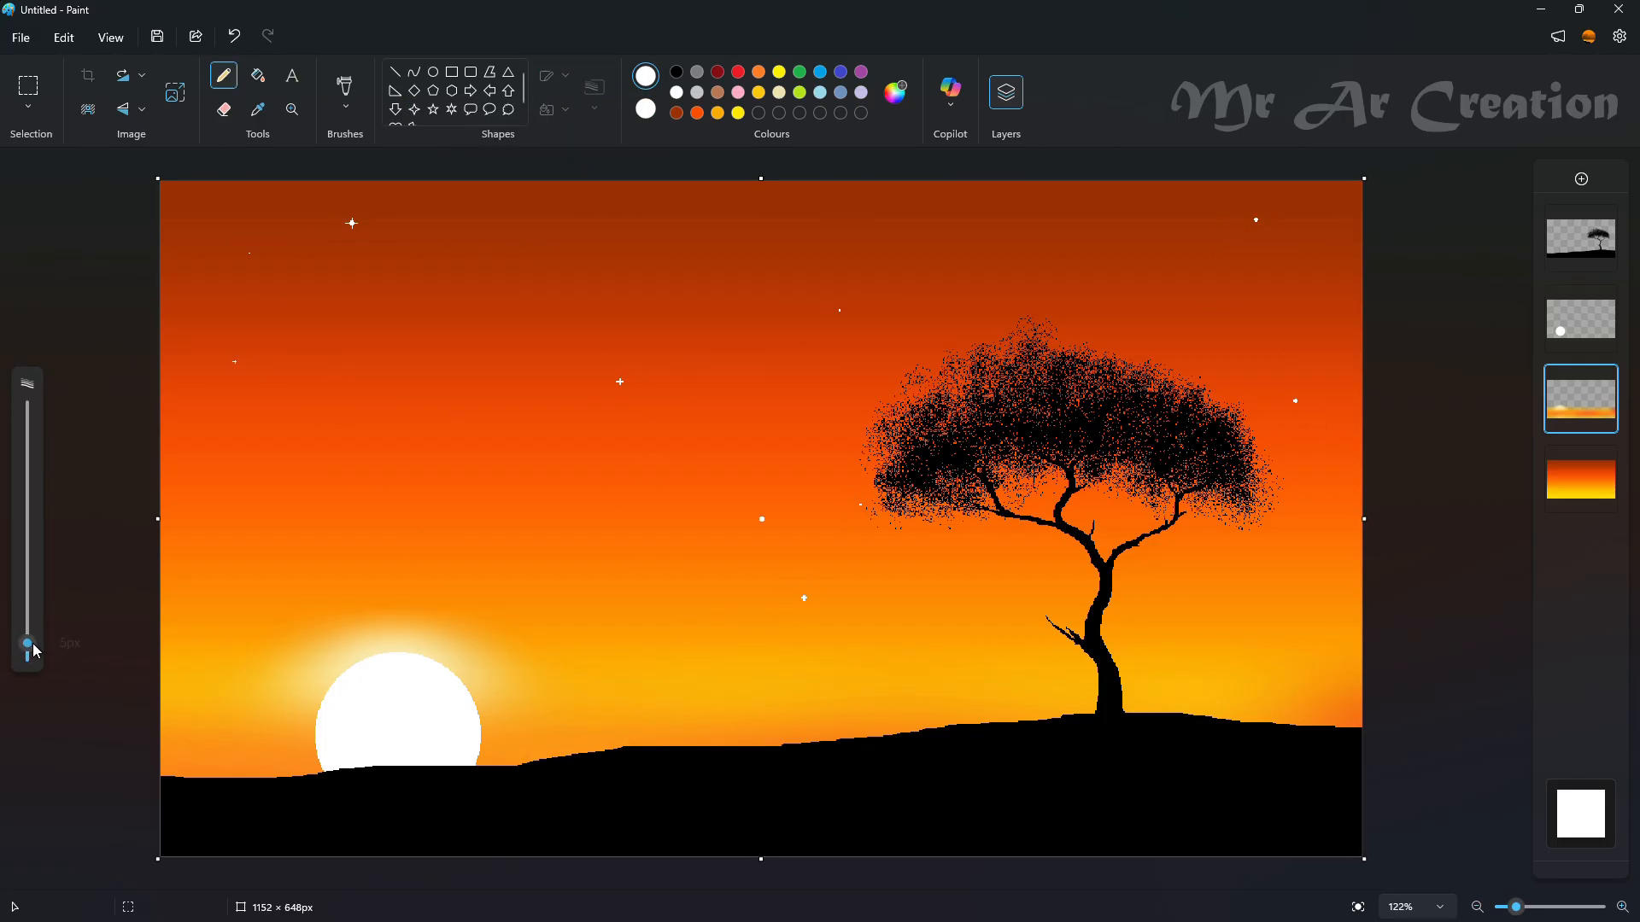
click(588, 242)
click(777, 365)
click(999, 248)
click(1338, 240)
click(327, 395)
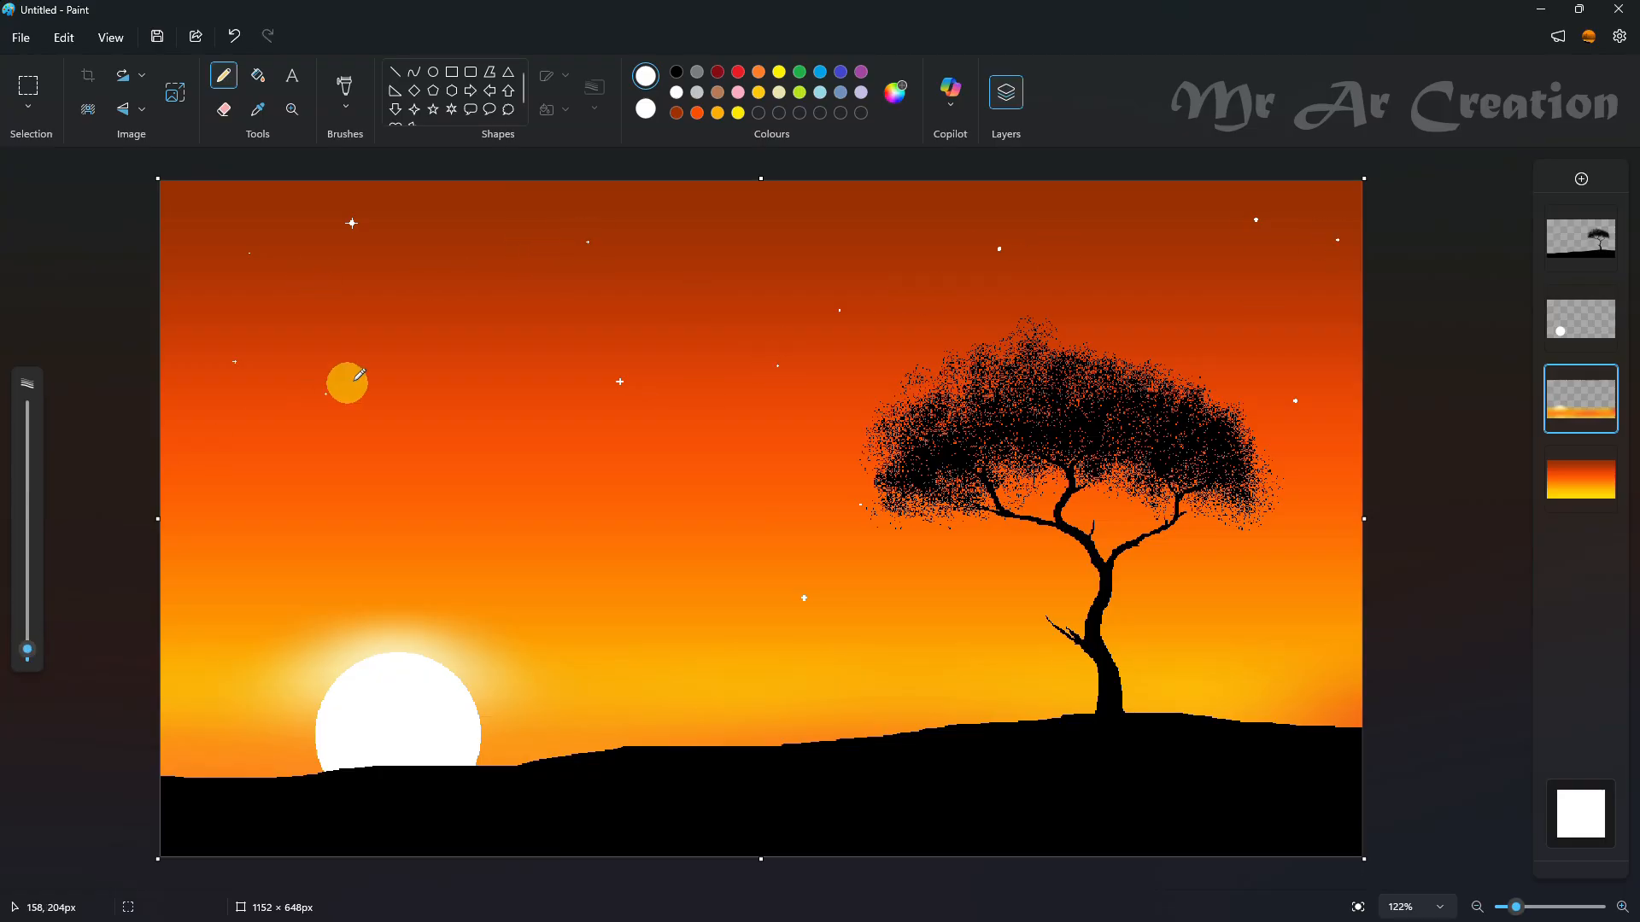
click(352, 94)
mouse_move(256, 257)
mouse_down()
mouse_move(325, 311)
mouse_move(1021, 271)
mouse_move(376, 443)
mouse_move(1531, 462)
mouse_up()
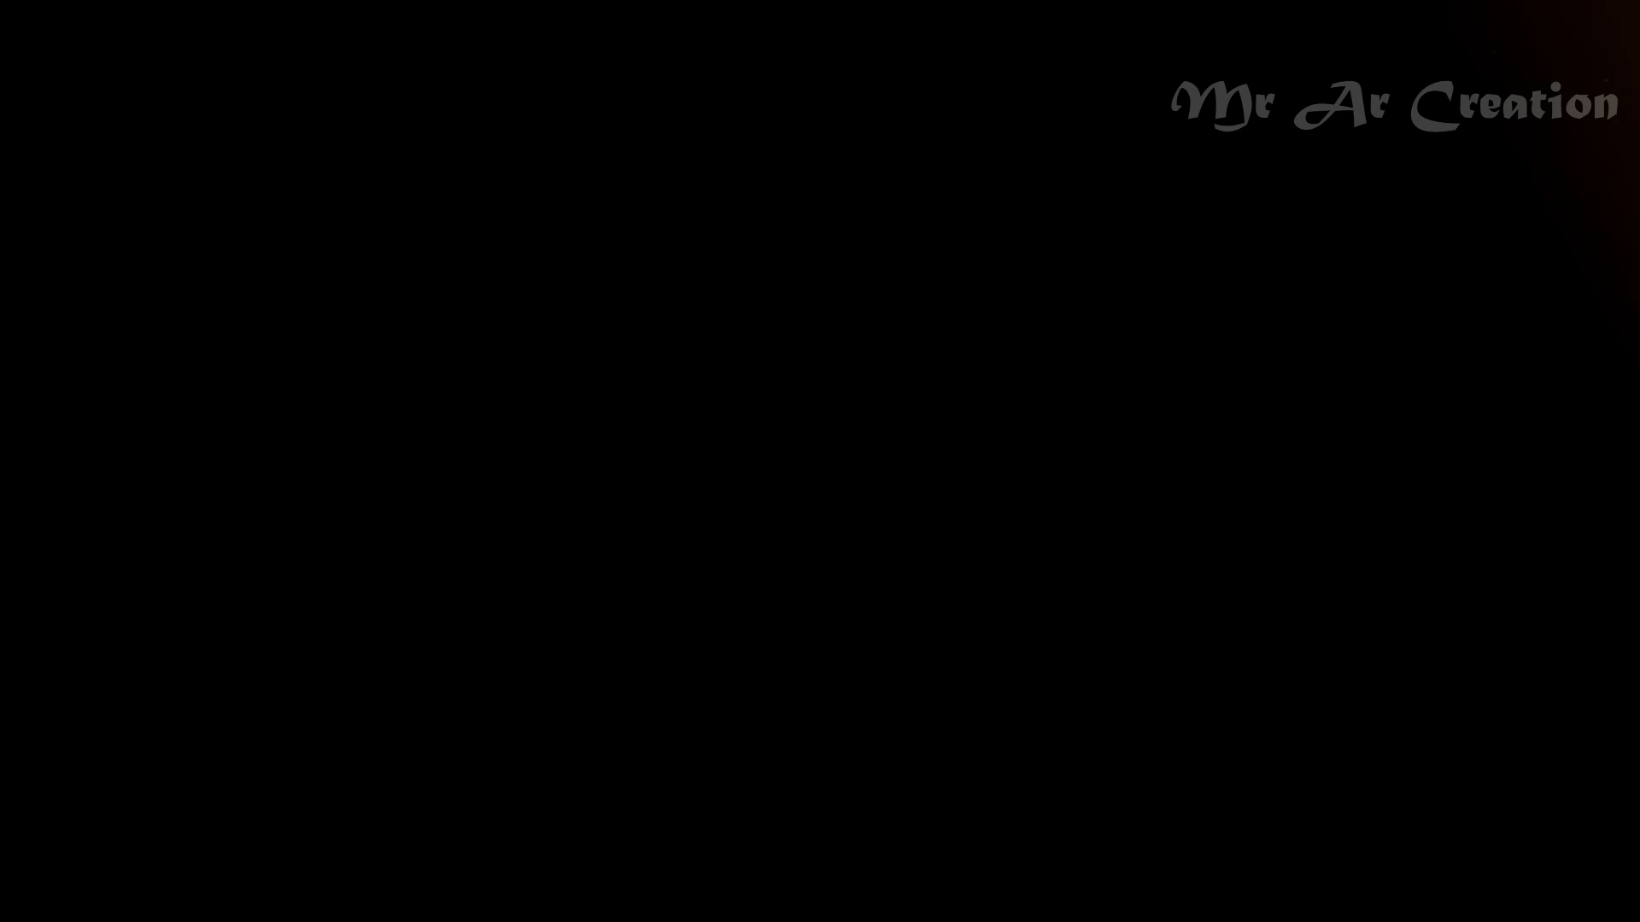